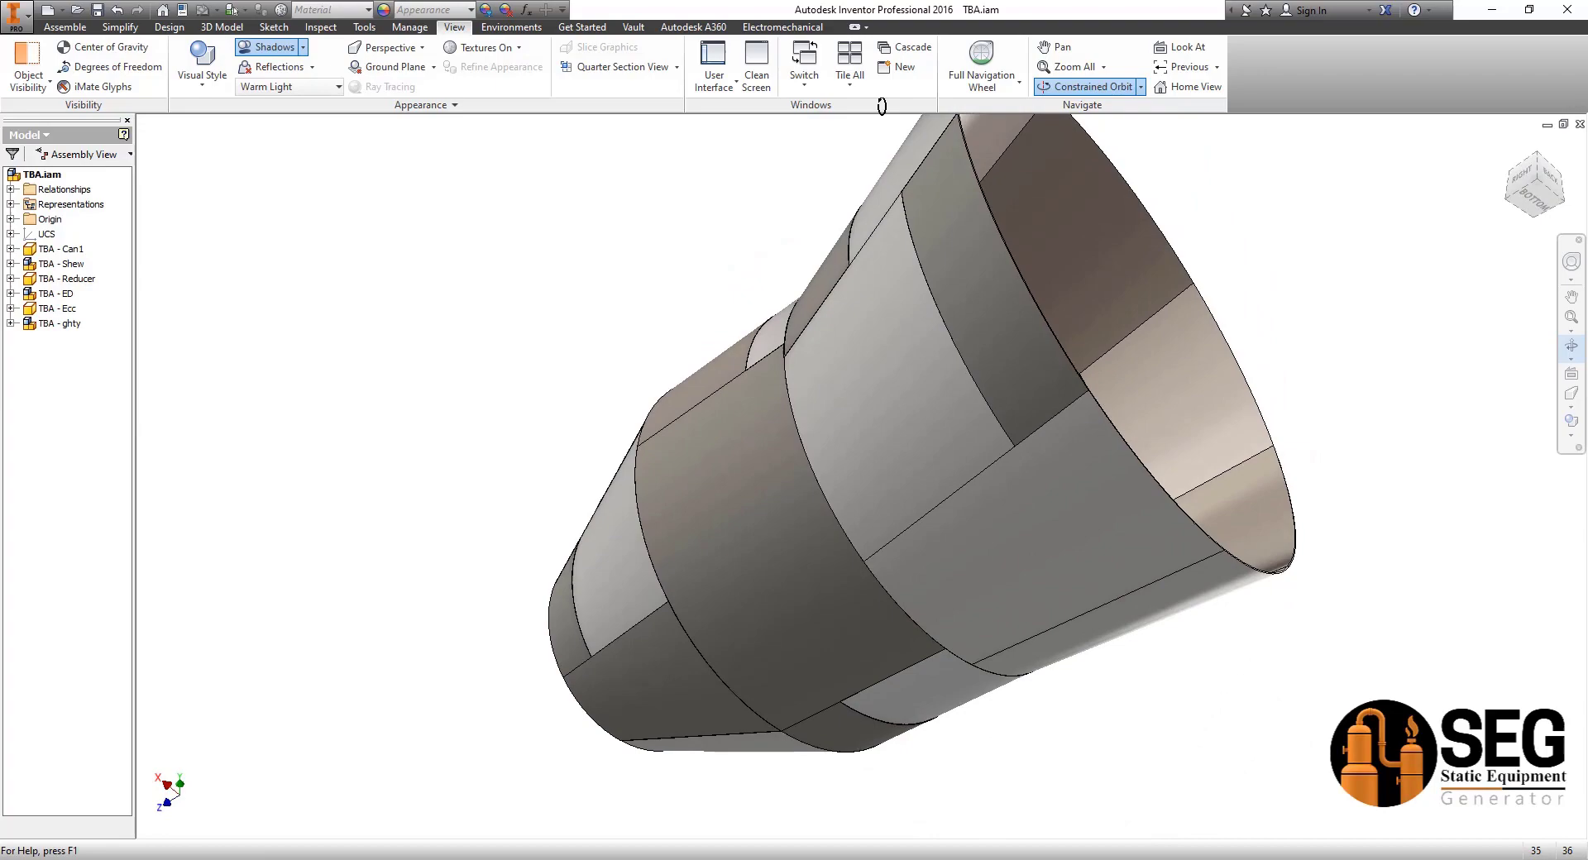
# Orbit the plate shell assembly to a front-left view, then exit orbit mode
pyautogui.moveTo(1178, 473); pyautogui.dragTo(876, 289)
pyautogui.press('Escape')
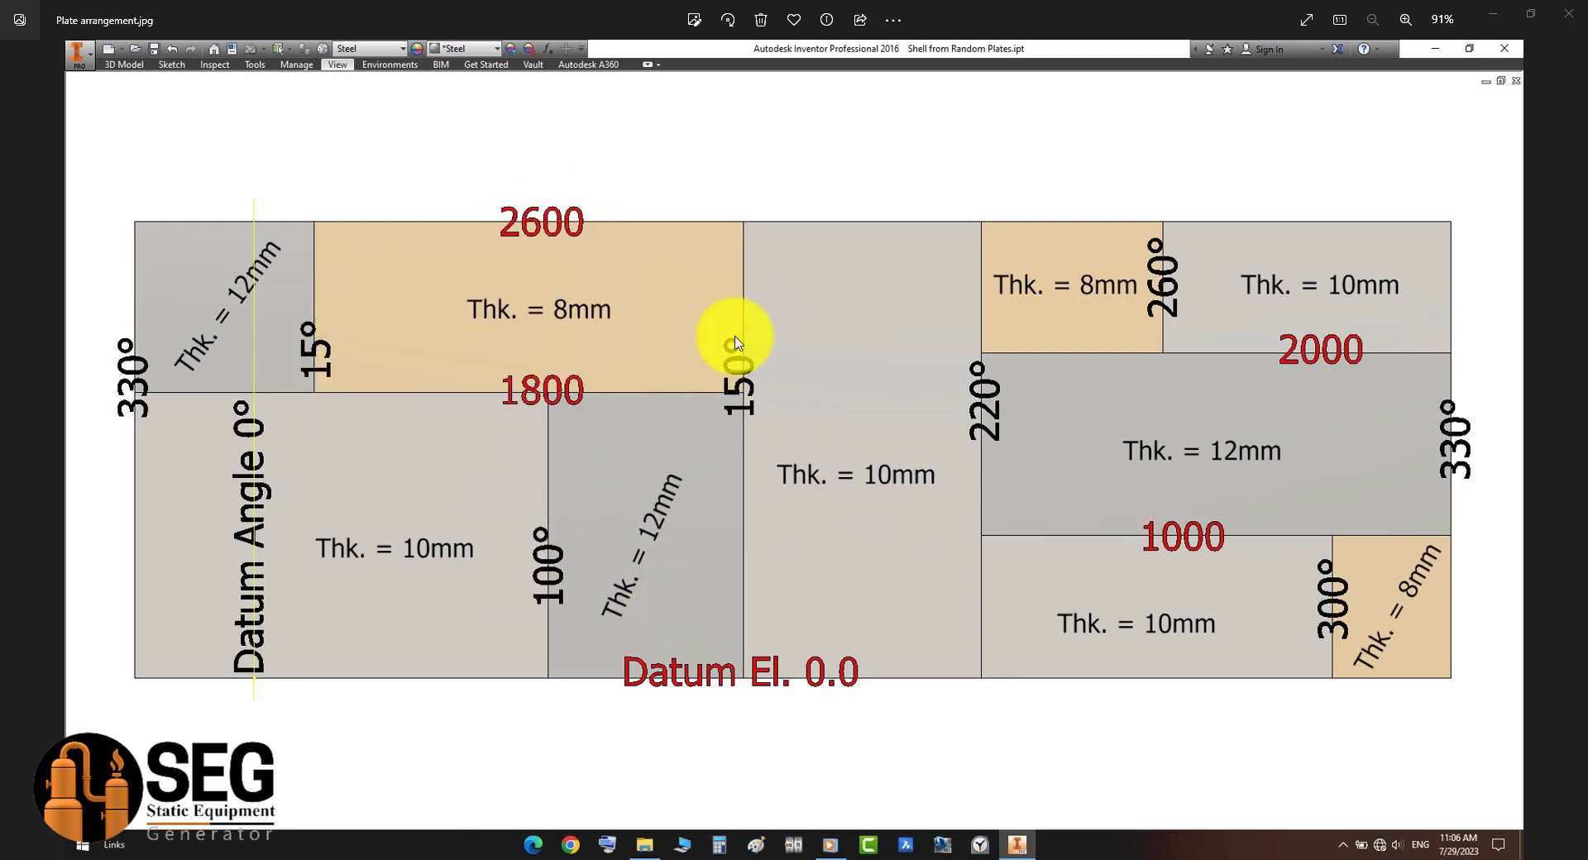
# Add shell Can1 as Shell From Random Plates with 2200 mm ID, 10 mm thickness and 2600 mm length, and save
pyautogui.click(1062, 843)
pyautogui.click(83, 73)
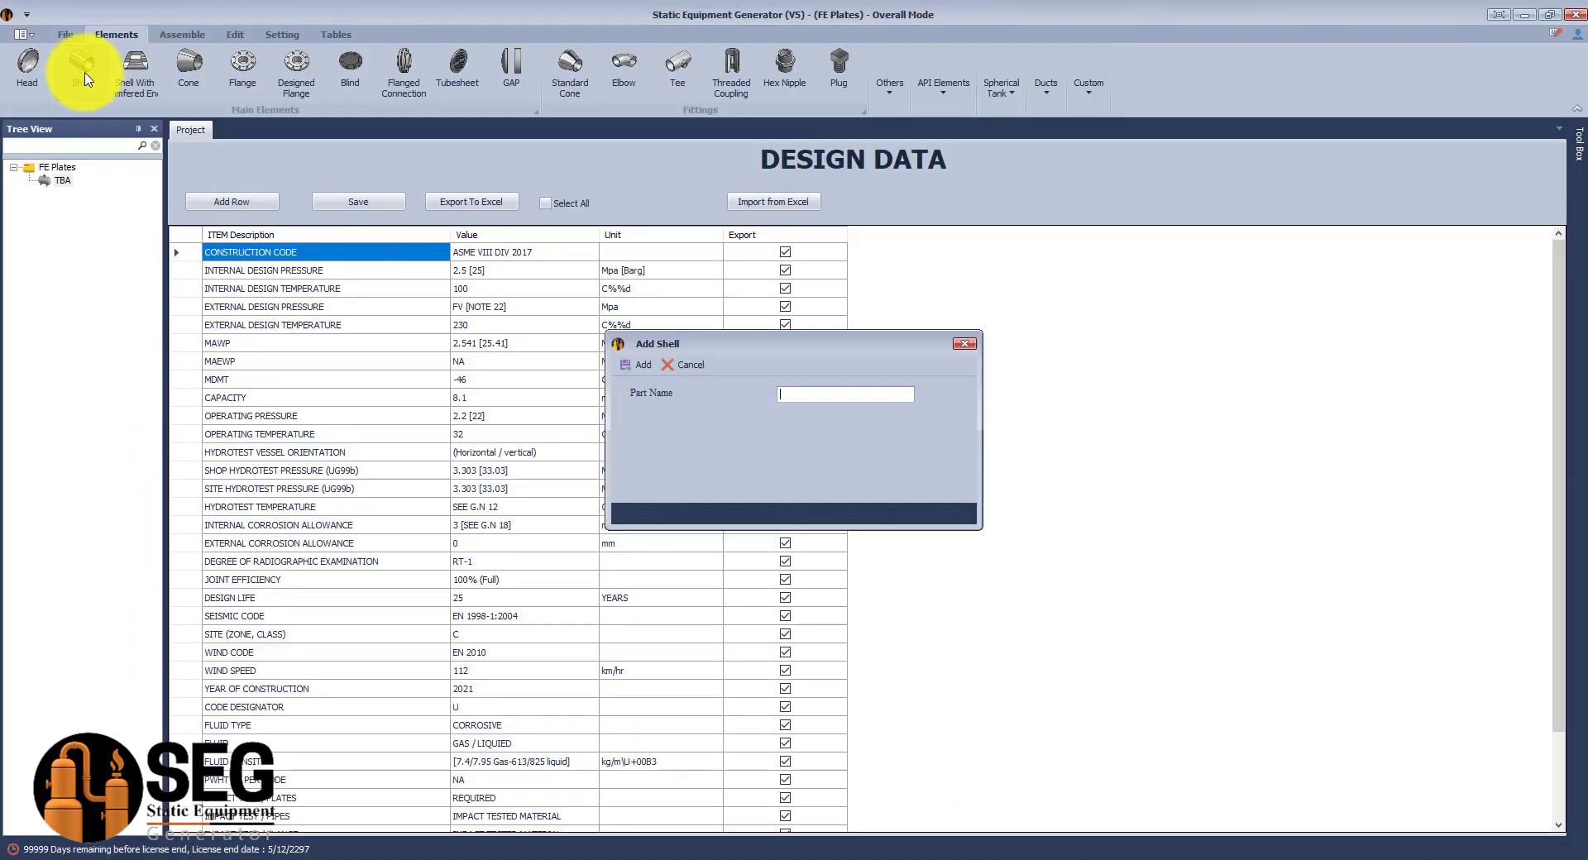
pyautogui.press('Return')
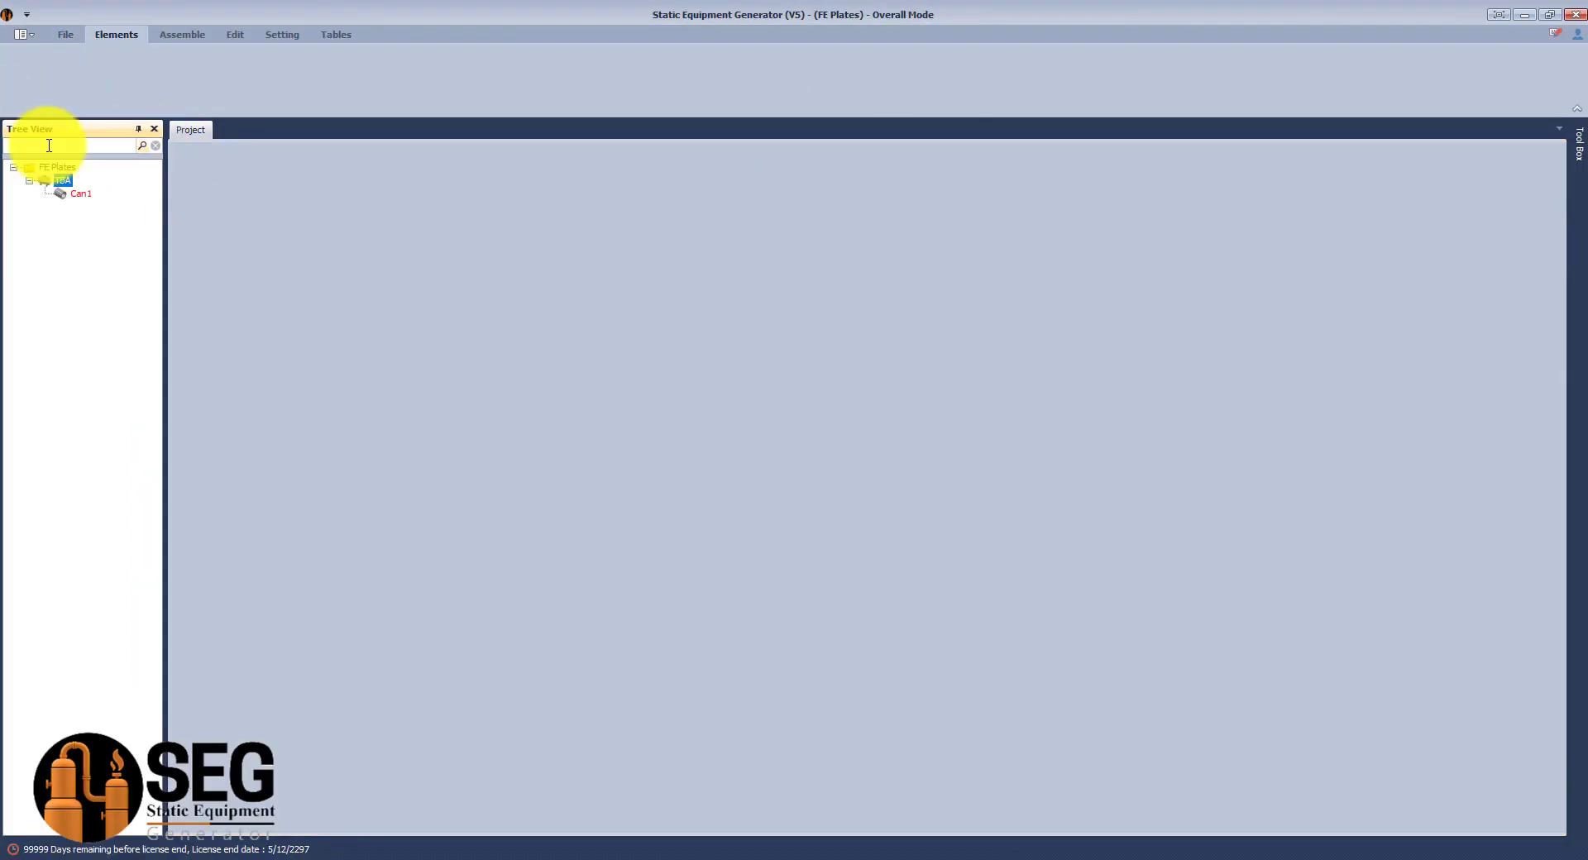
pyautogui.scroll(-5, 497, 220)
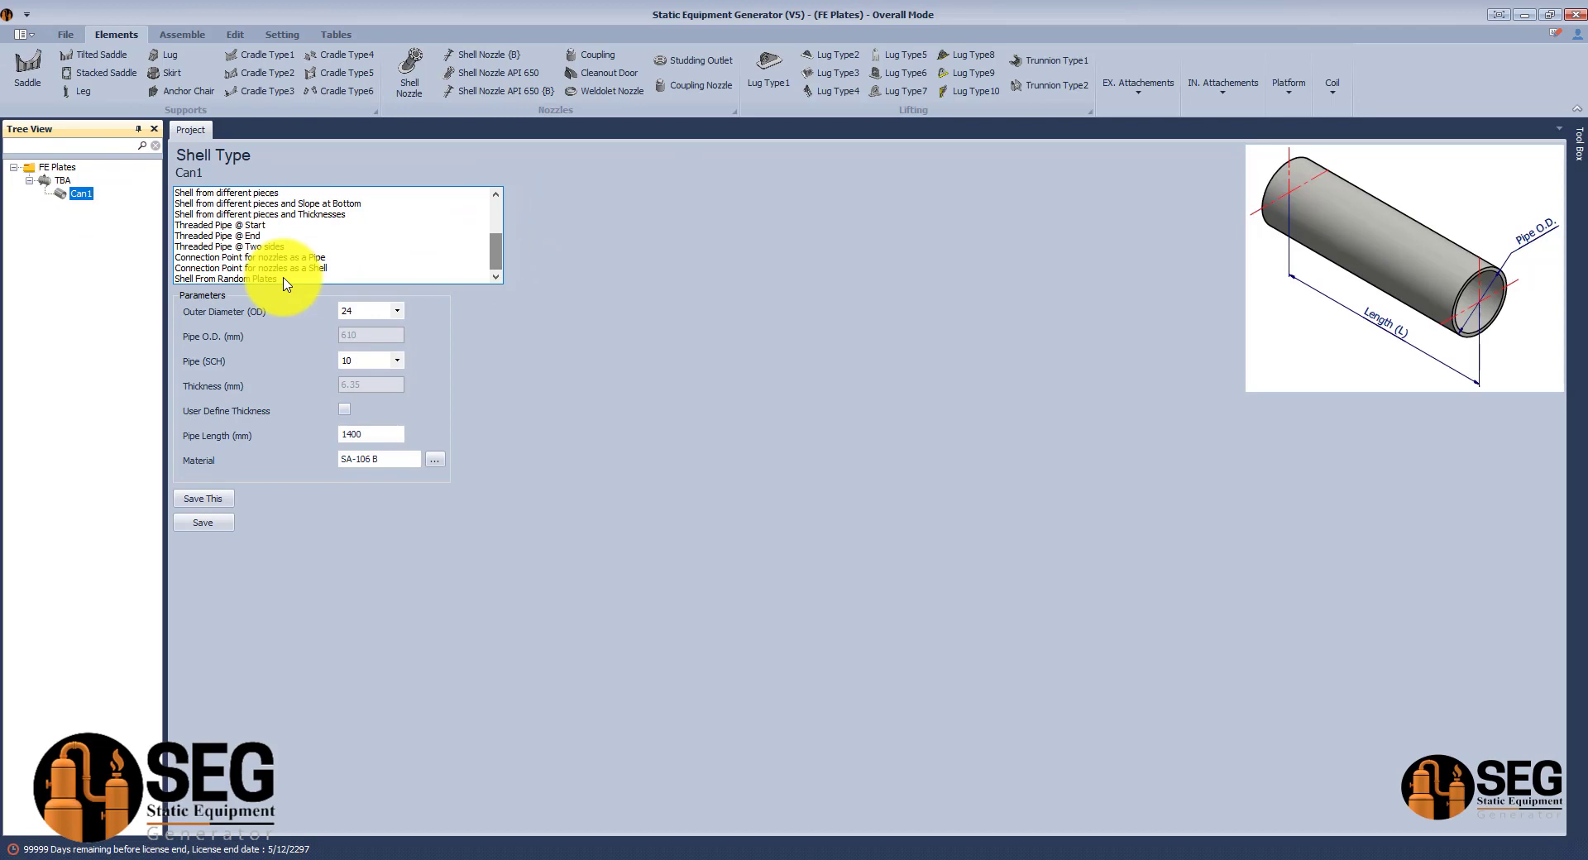
pyautogui.click(242, 279)
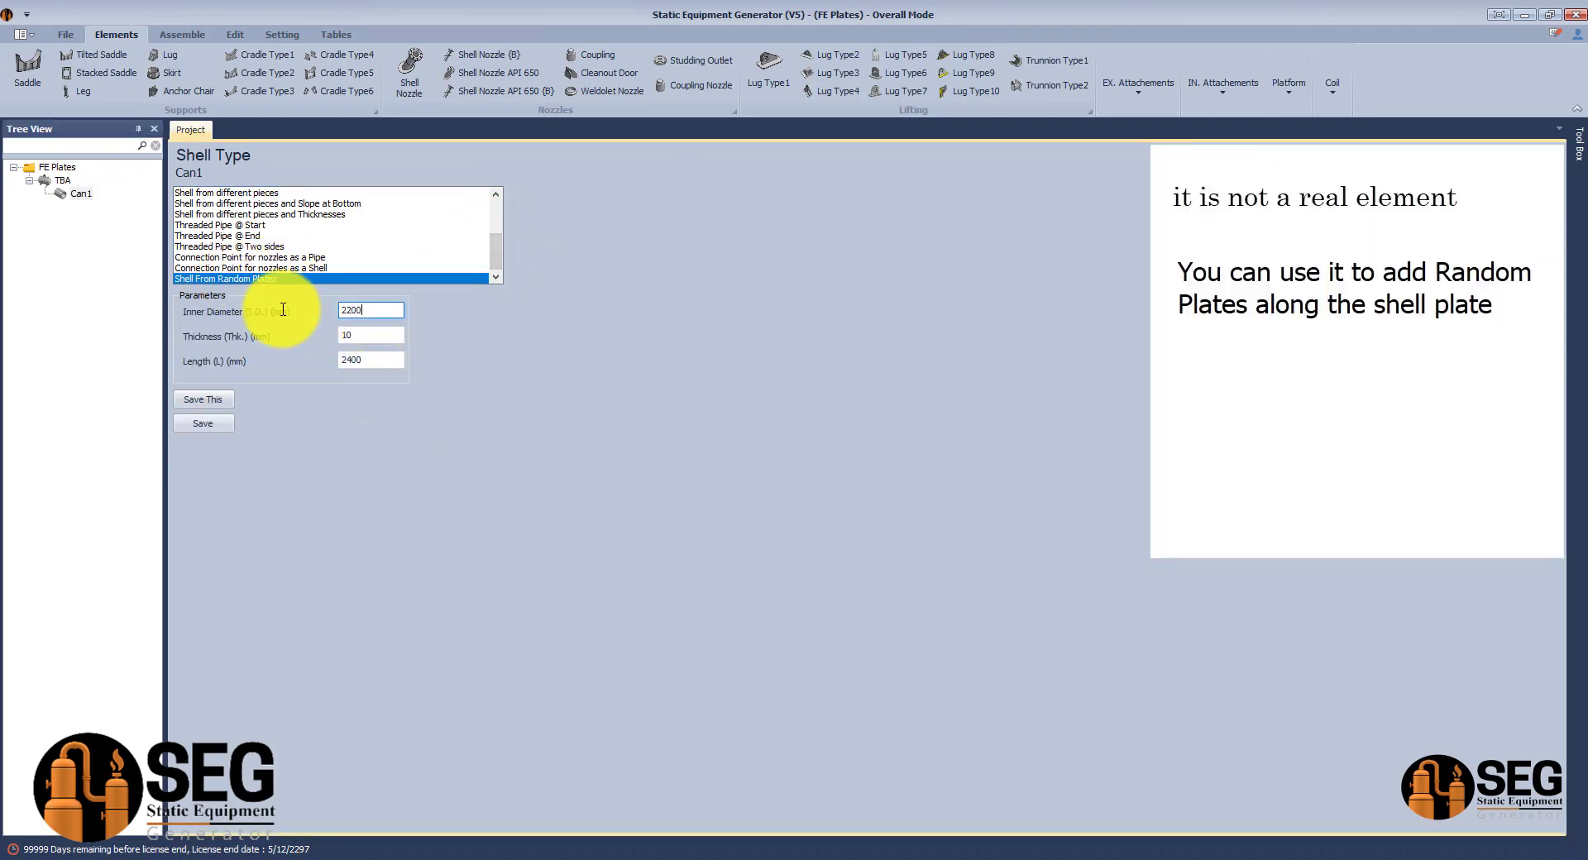
pyautogui.press('Tab')
pyautogui.press('Tab')
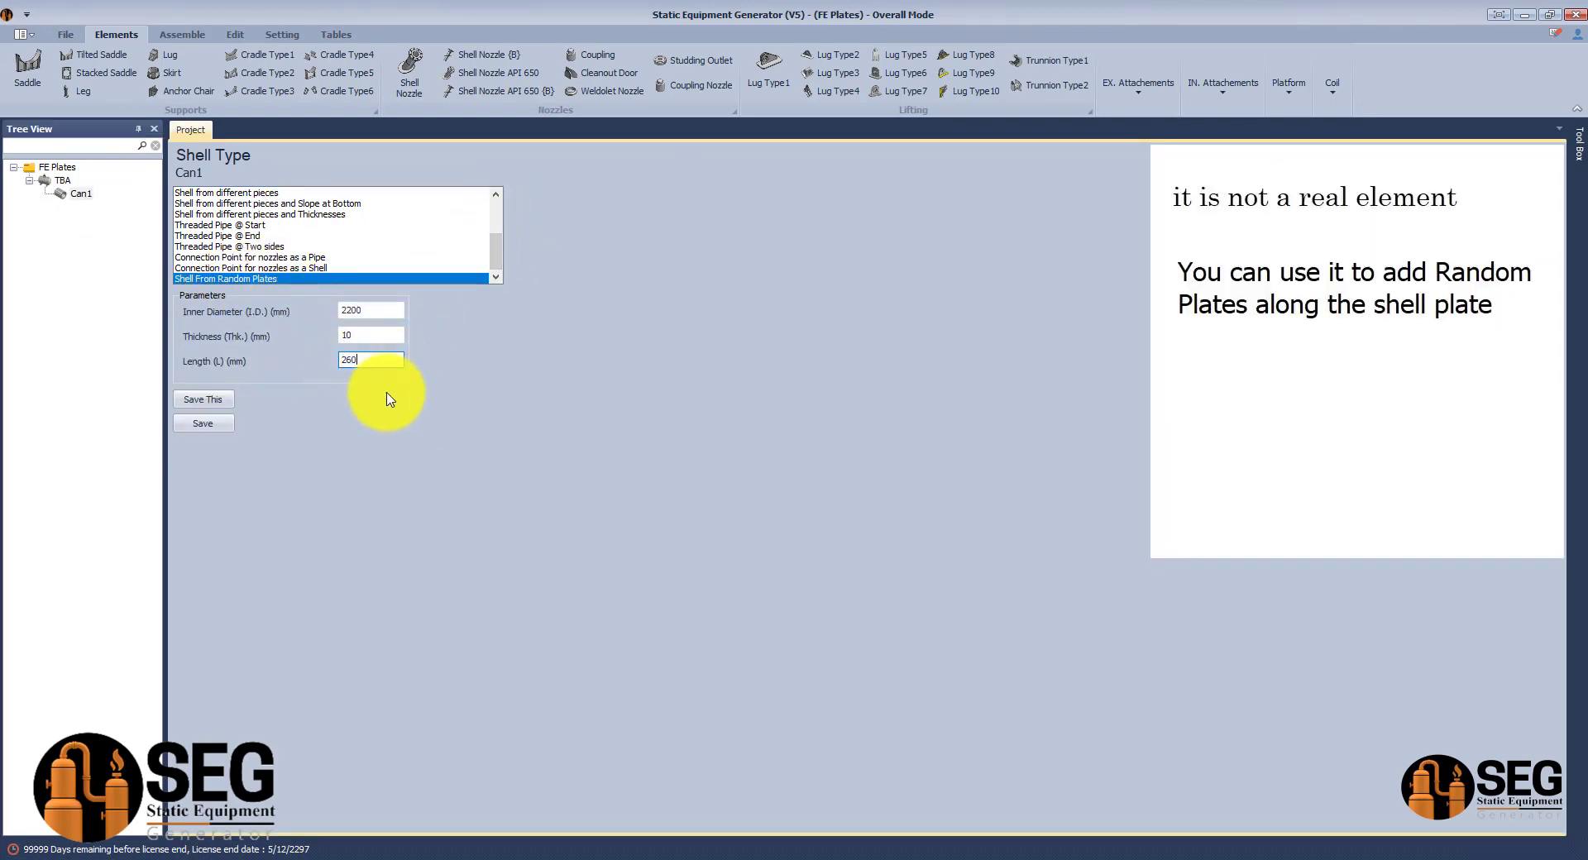
pyautogui.click(216, 424)
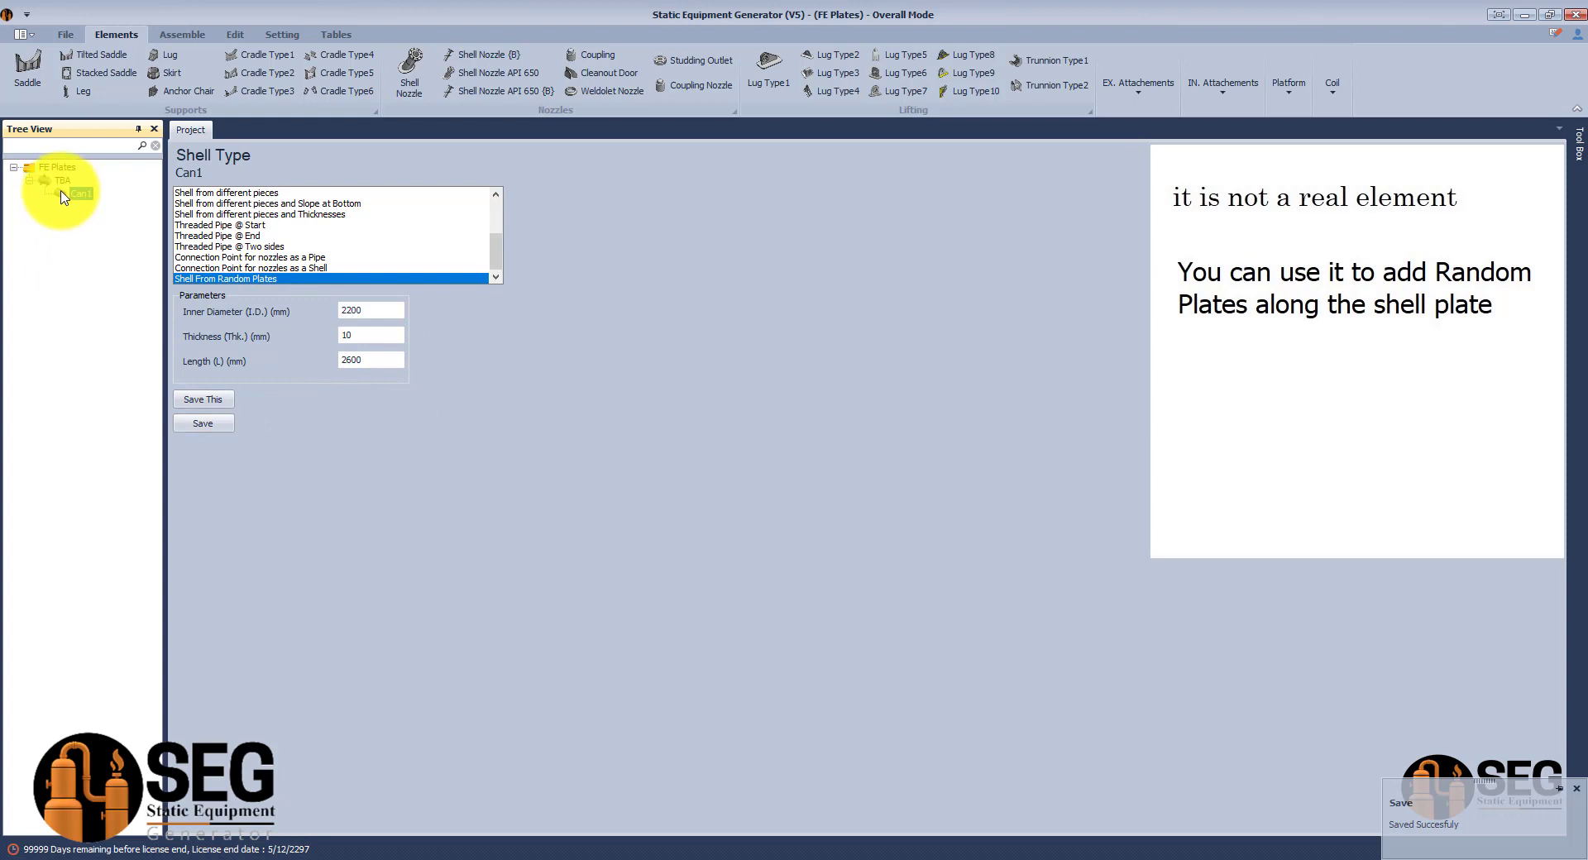
# Create the Can1-Plates random-plates attachment under Can1 and open its parameters
pyautogui.click(1135, 86)
pyautogui.click(936, 165)
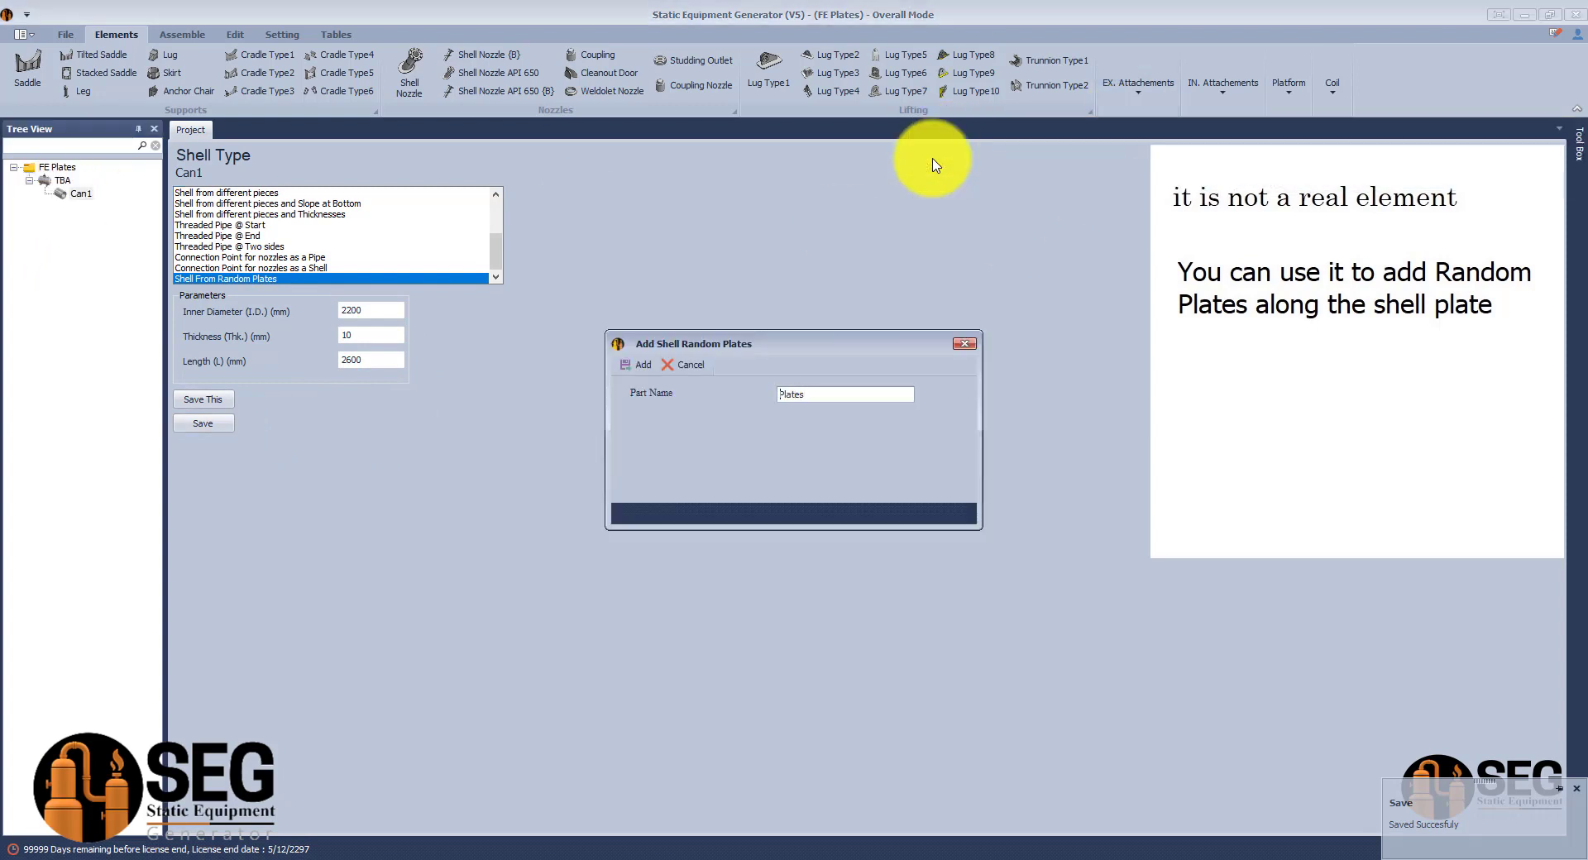
pyautogui.write('Can1-')
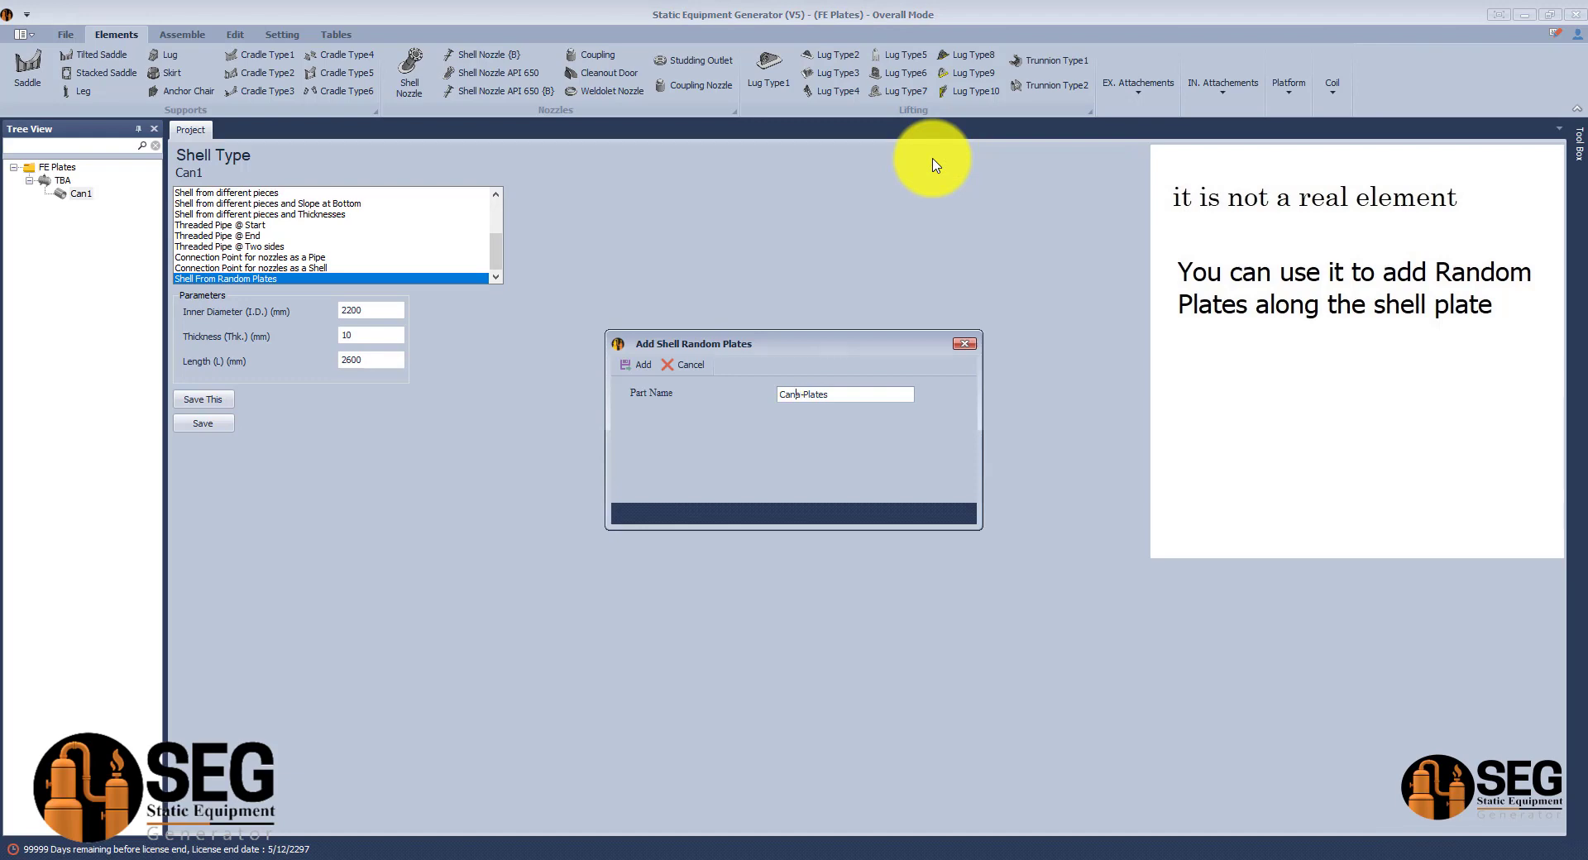
pyautogui.press('Return')
pyautogui.click(106, 208)
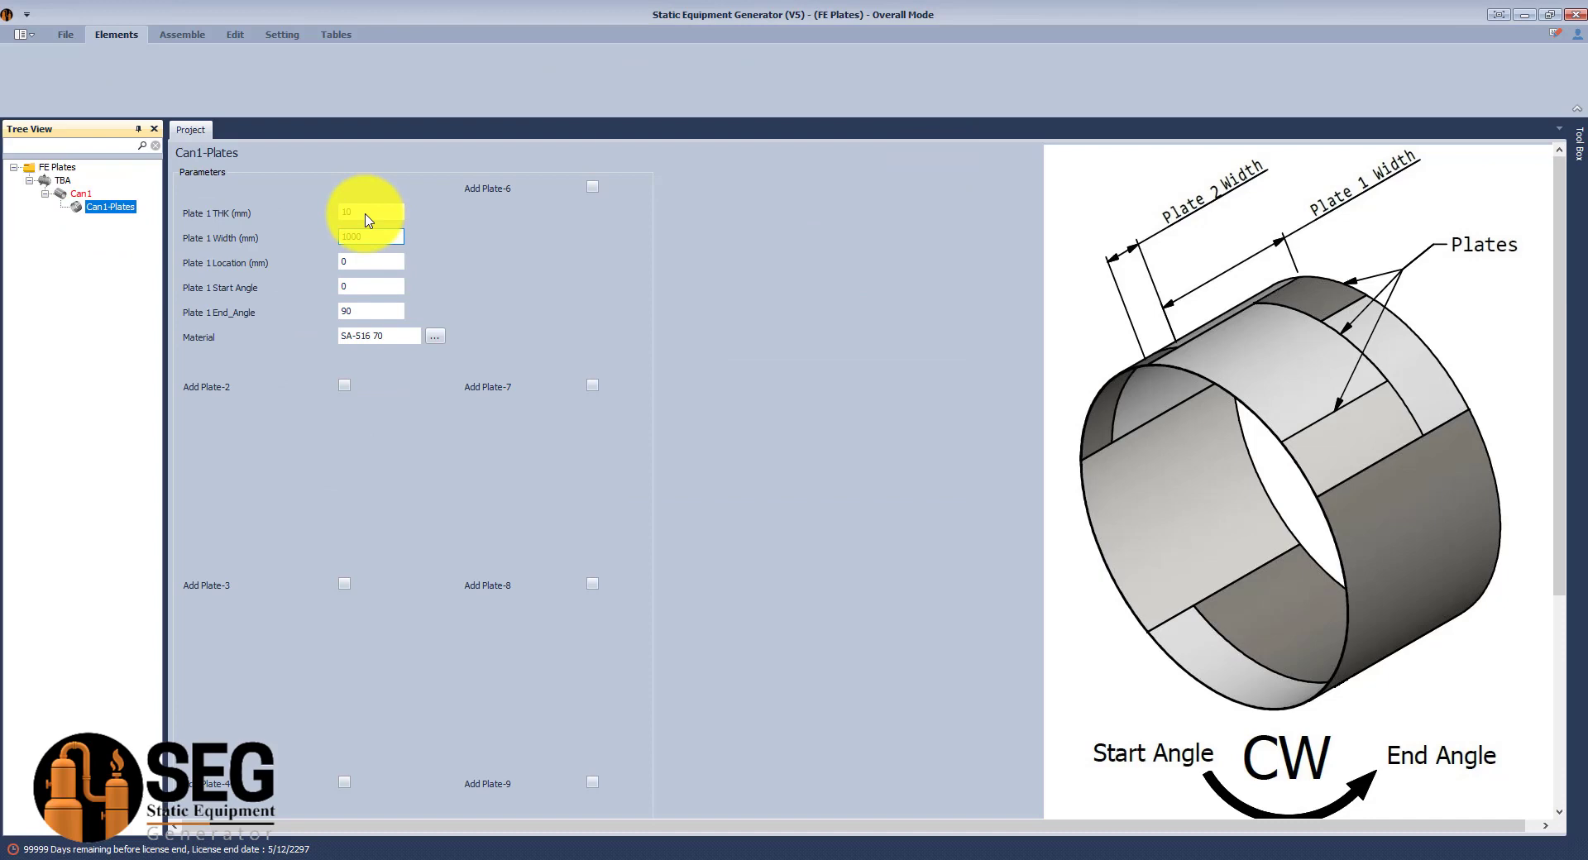
# Set Plate 1 to 10 mm thick, 1800 mm wide, from 330° to 100°, per the arrangement drawing
pyautogui.click(1109, 844)
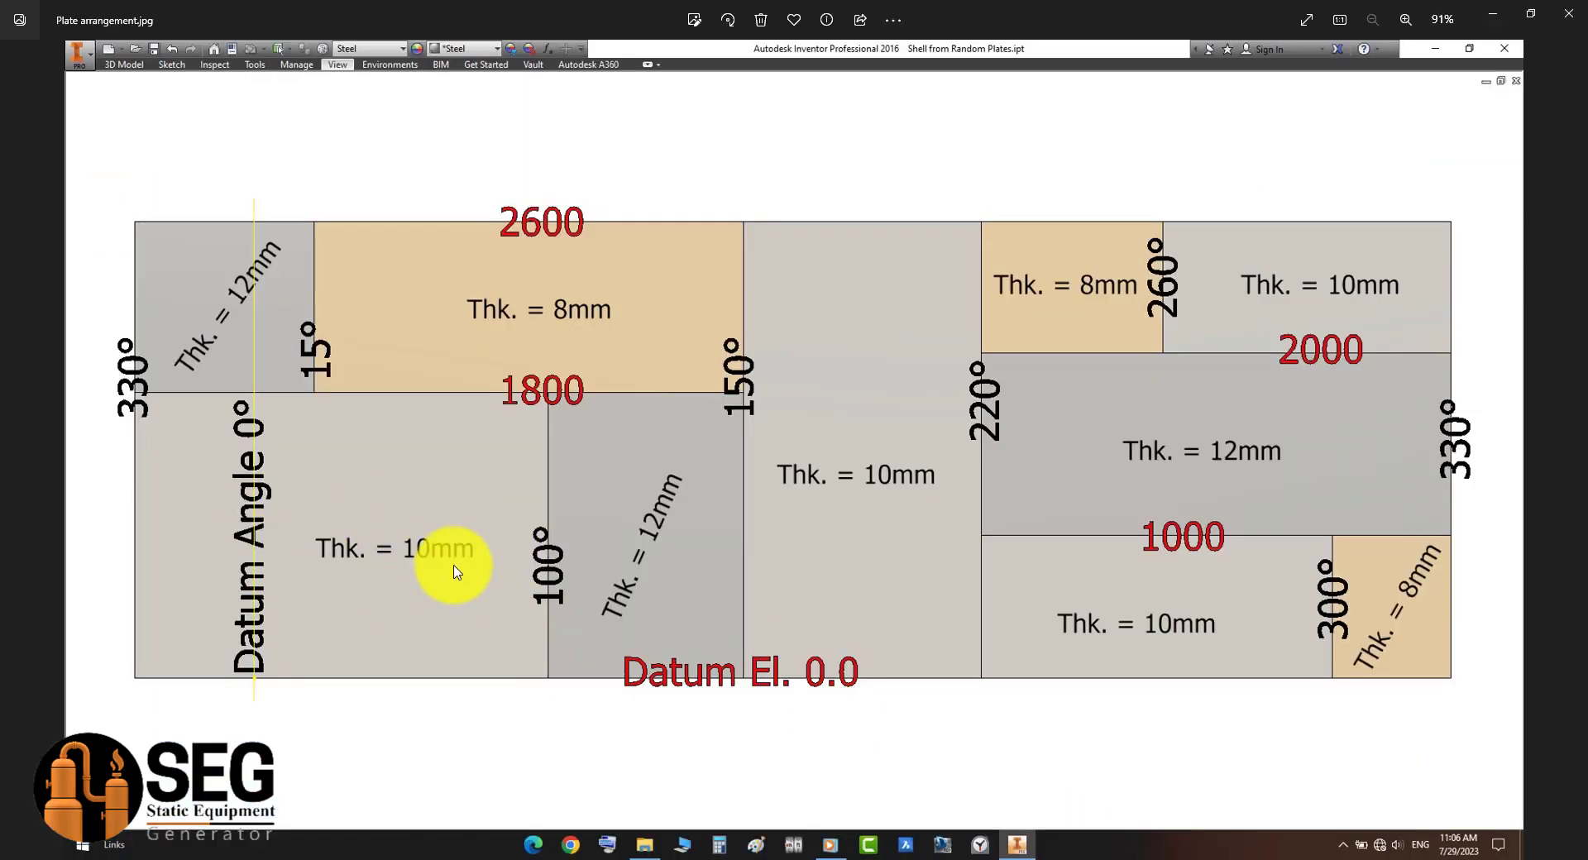
pyautogui.click(1034, 844)
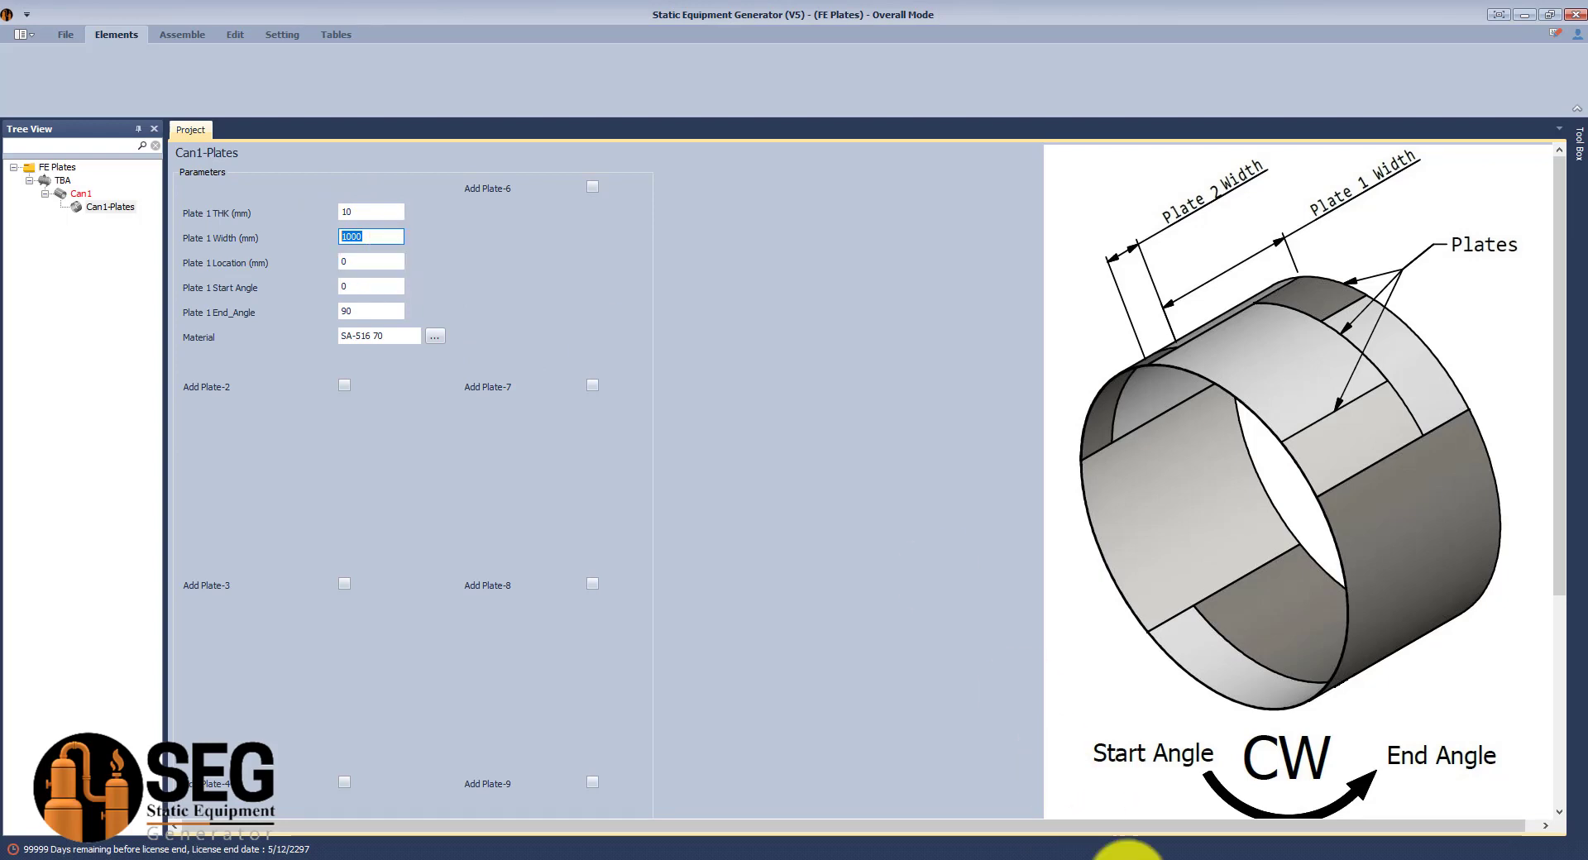
pyautogui.click(1121, 845)
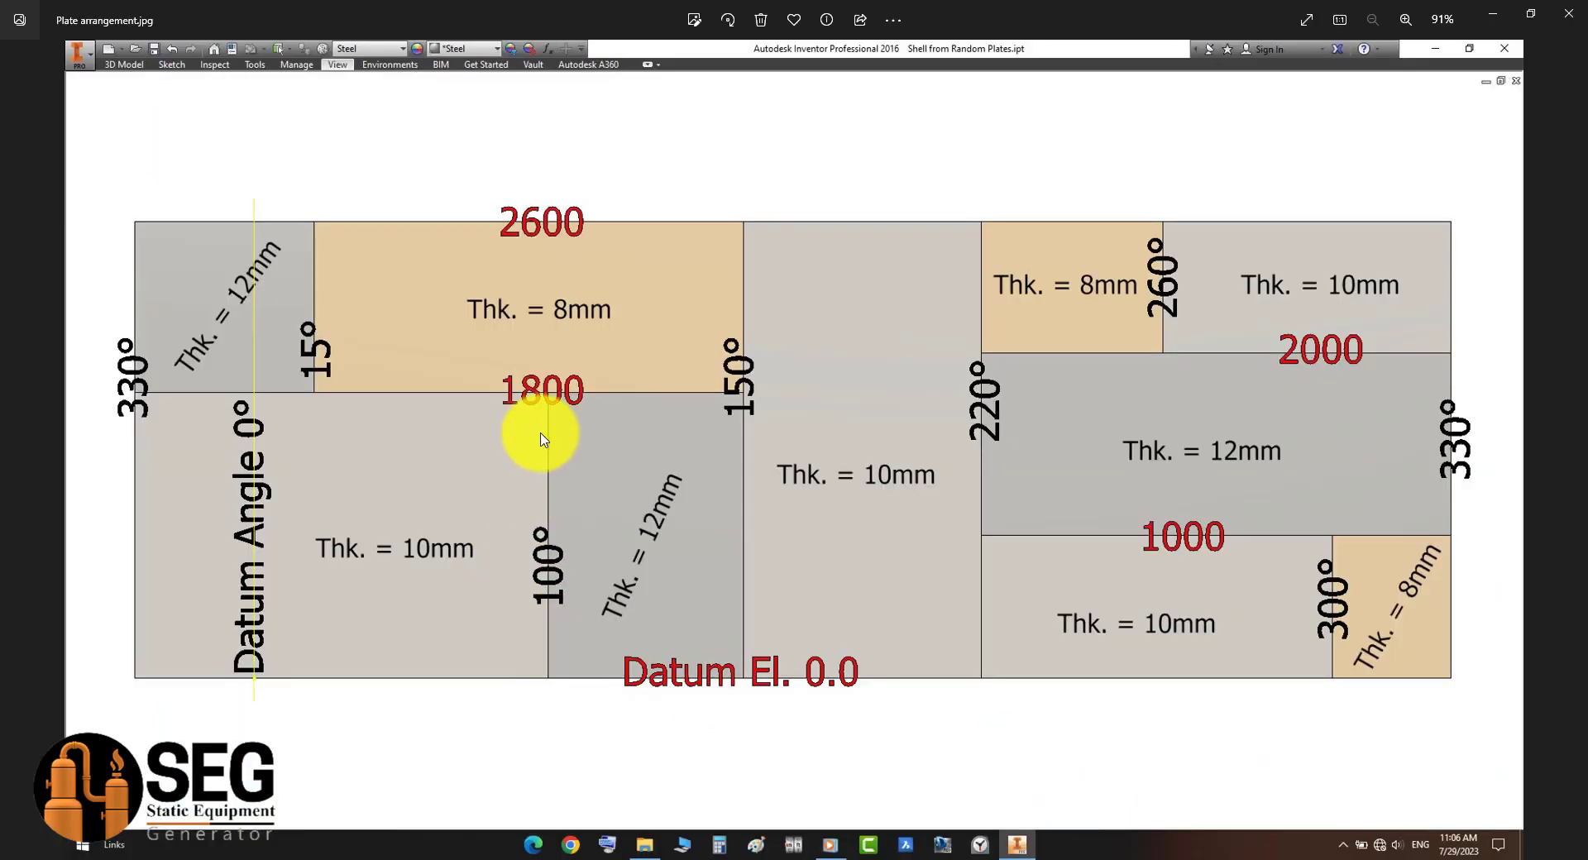
pyautogui.click(1109, 839)
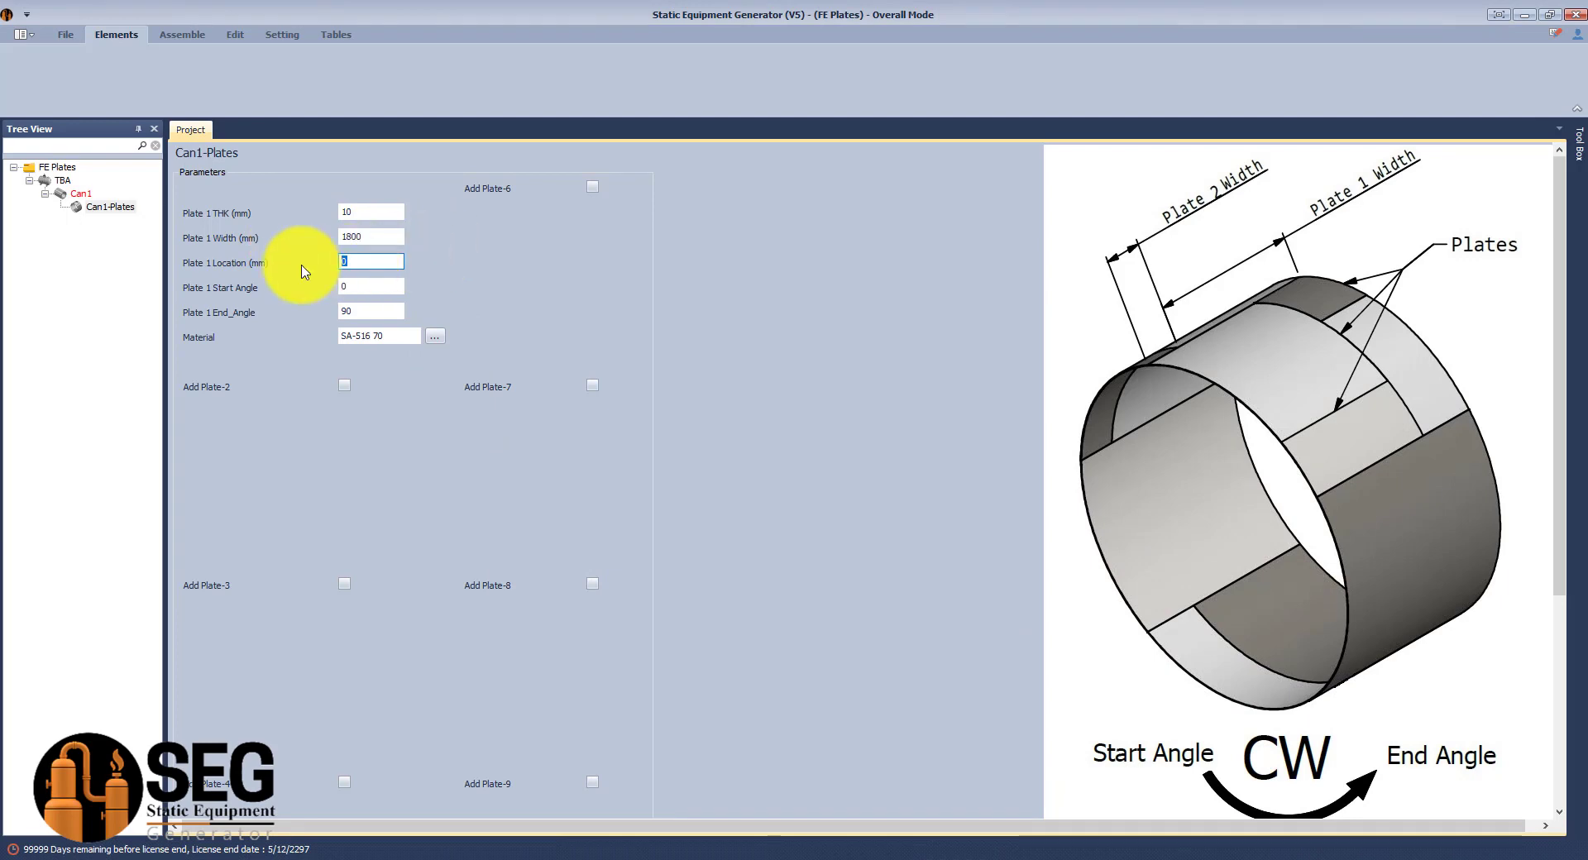
pyautogui.press('Tab')
pyautogui.write('3')
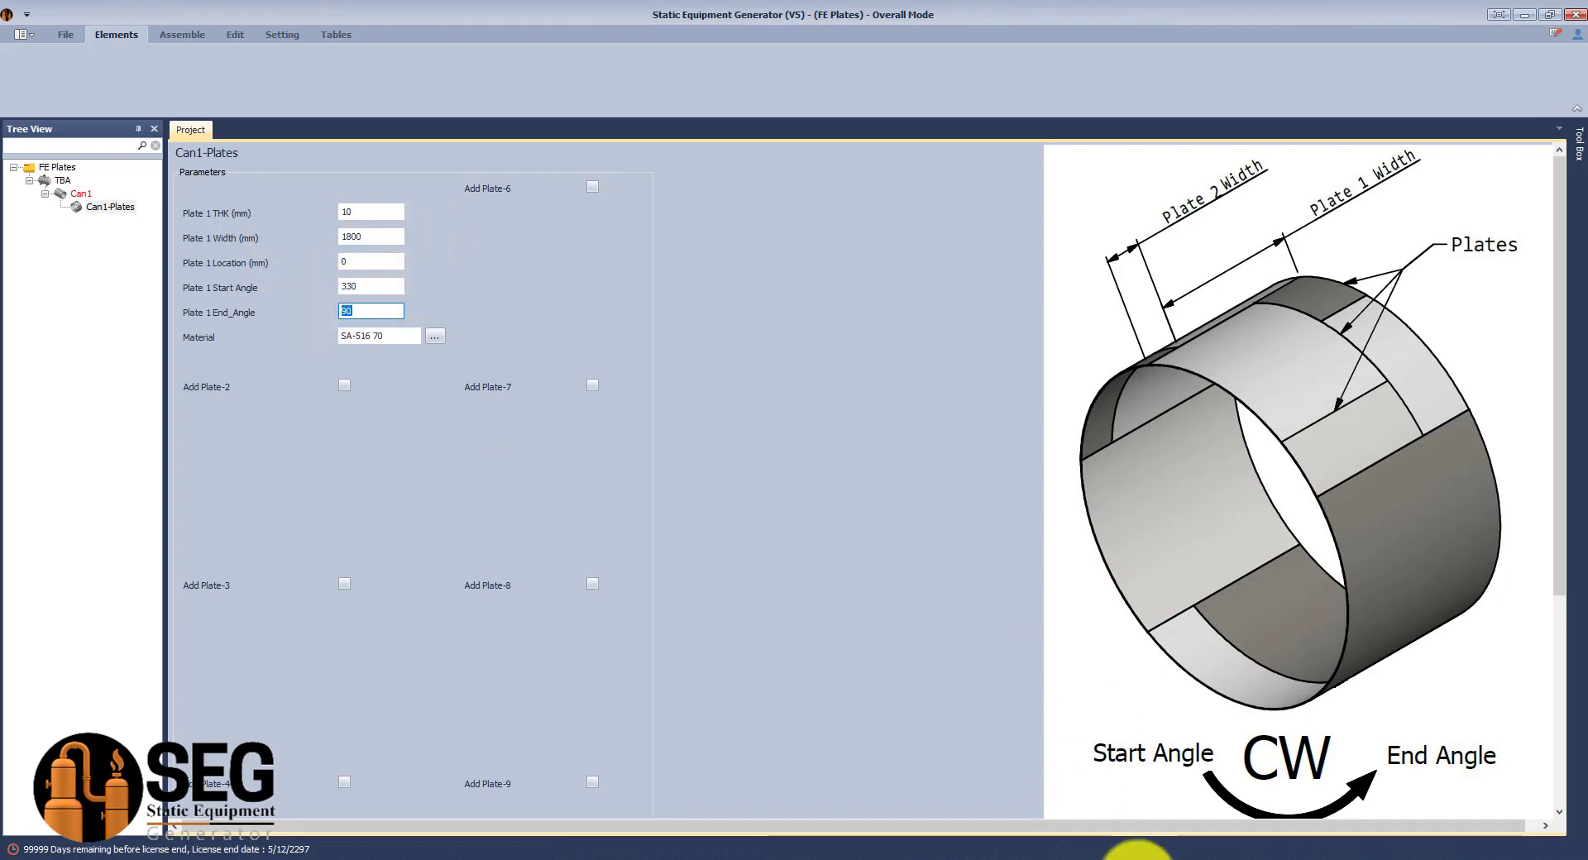
pyautogui.click(1135, 850)
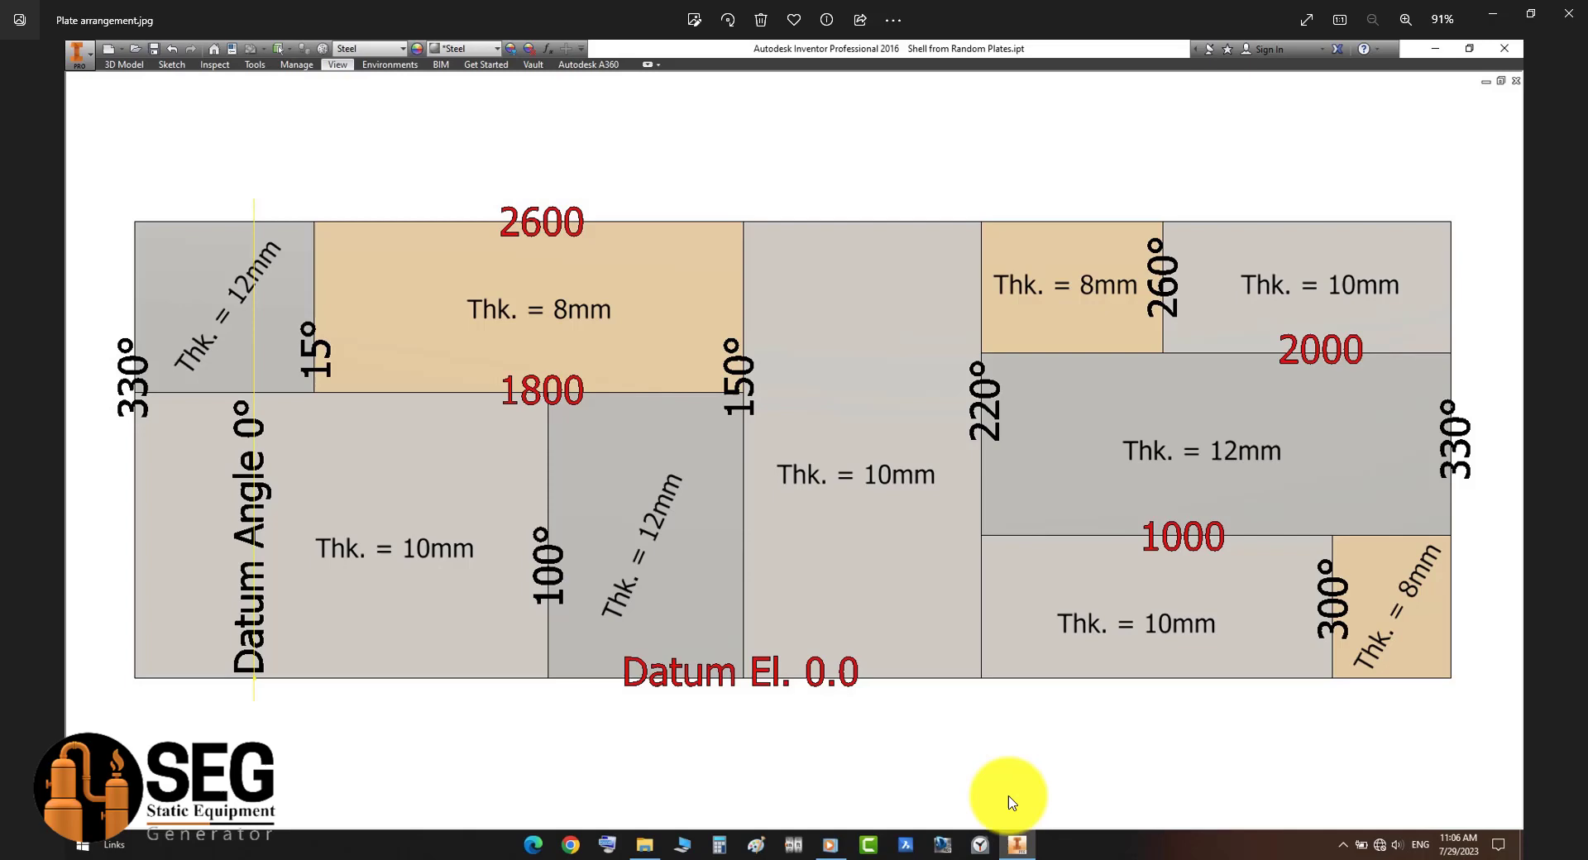
pyautogui.click(1113, 852)
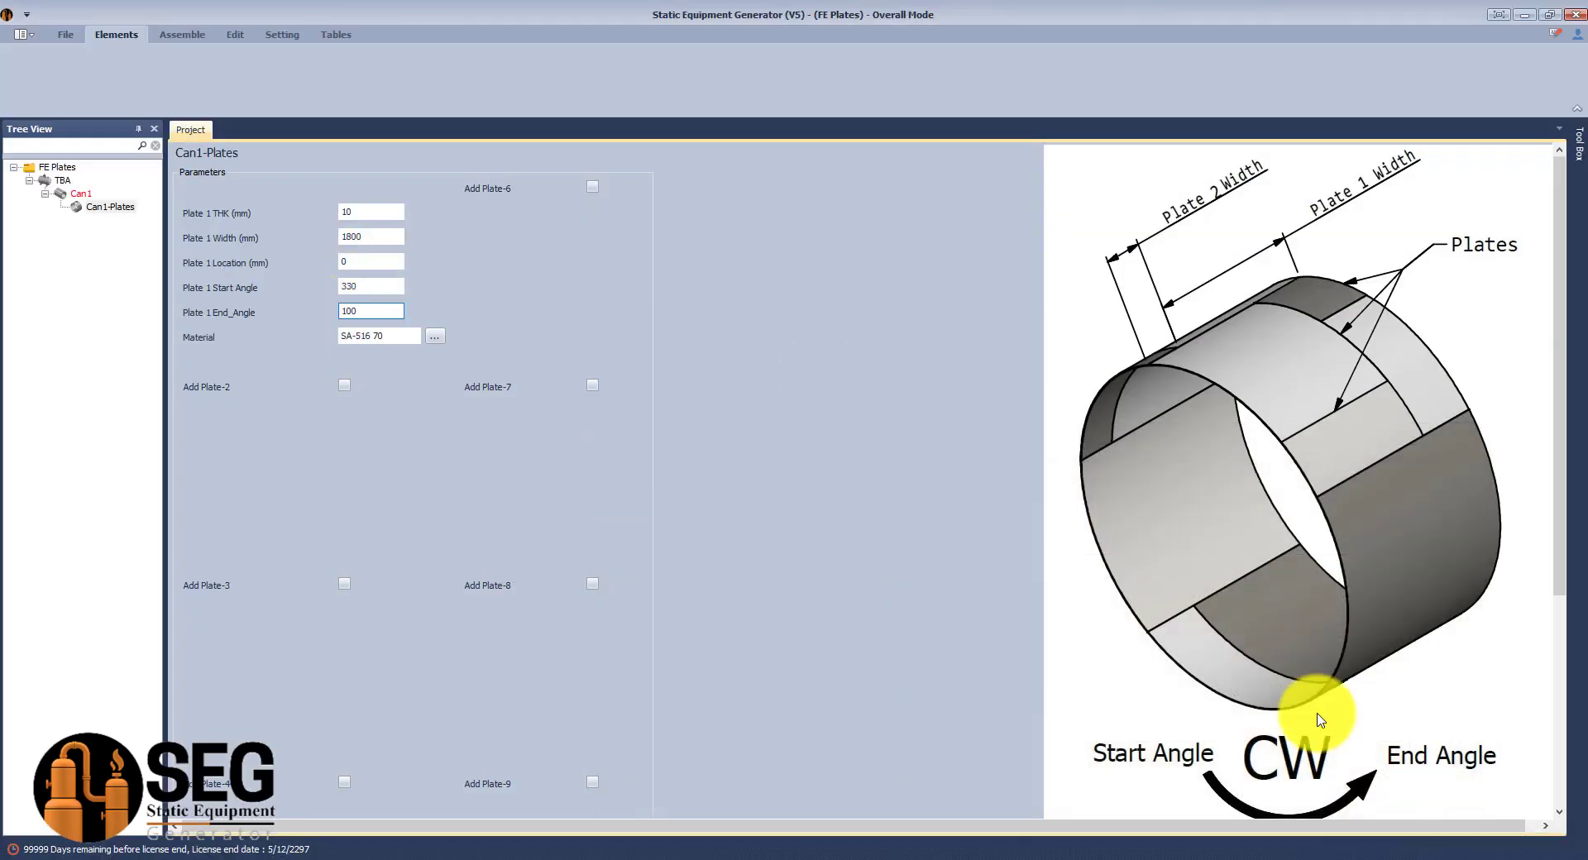
pyautogui.scroll(-5, 1486, 555)
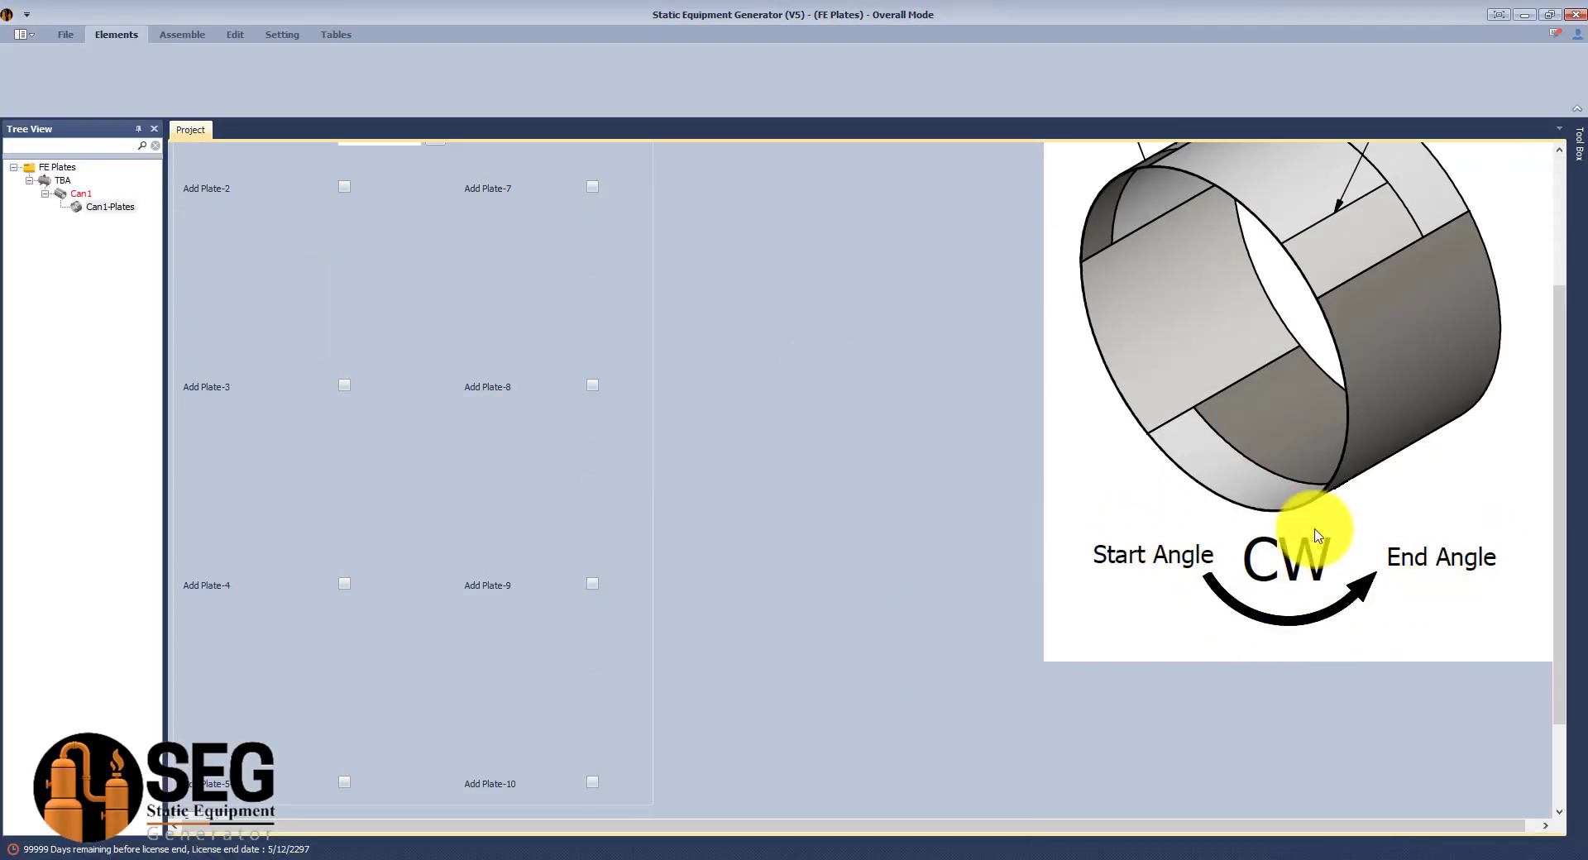
pyautogui.scroll(5, 1533, 463)
# Add Plate 2 as a 12 mm plate spanning 330° to 15°
pyautogui.click(344, 385)
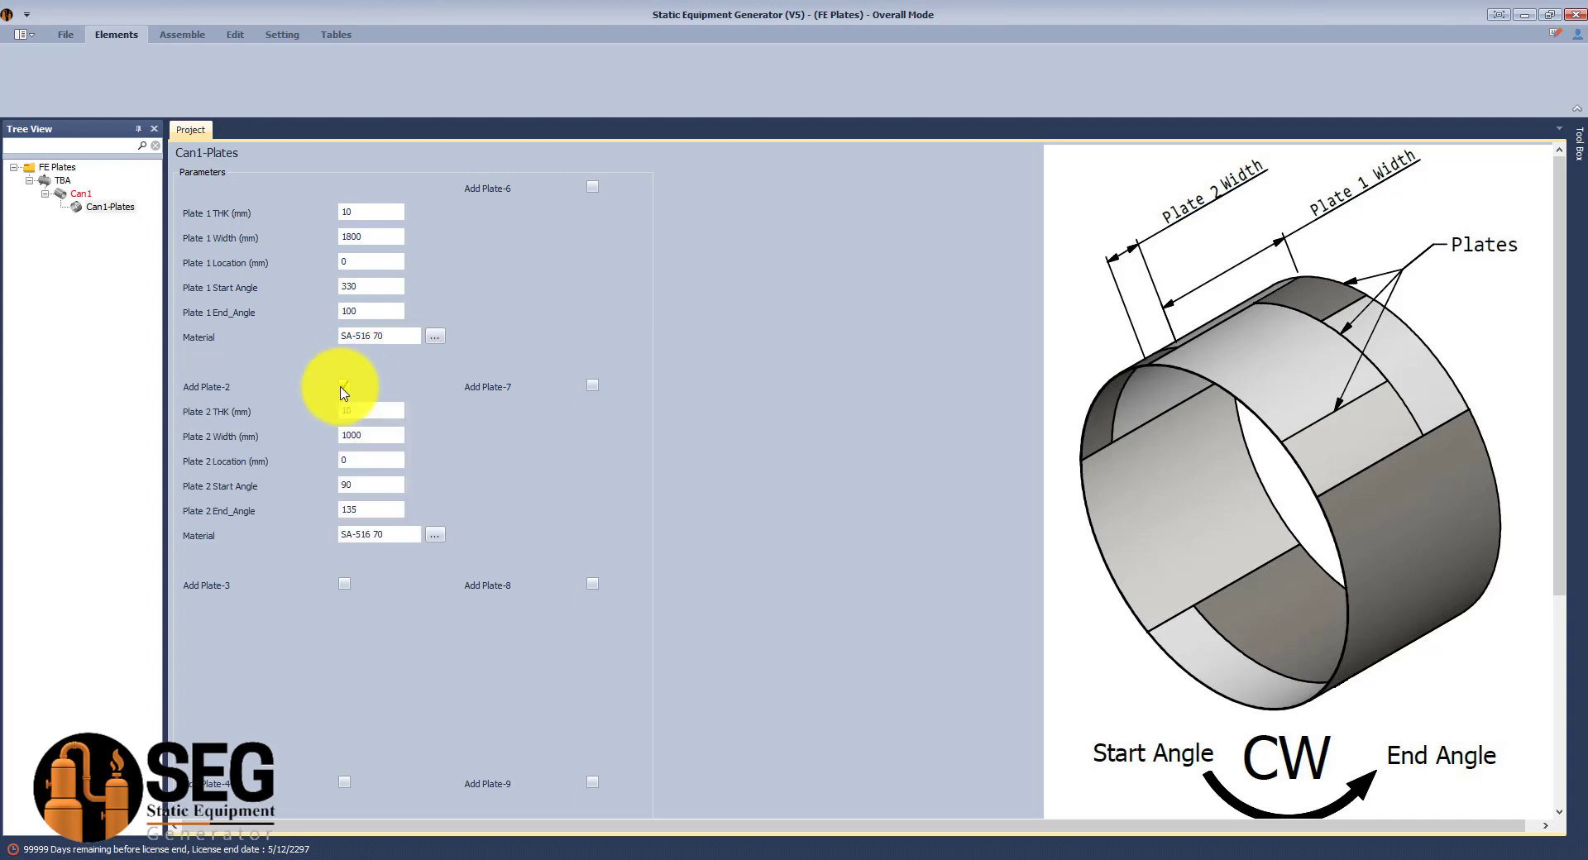
pyautogui.hotkey('alt', 'Tab')
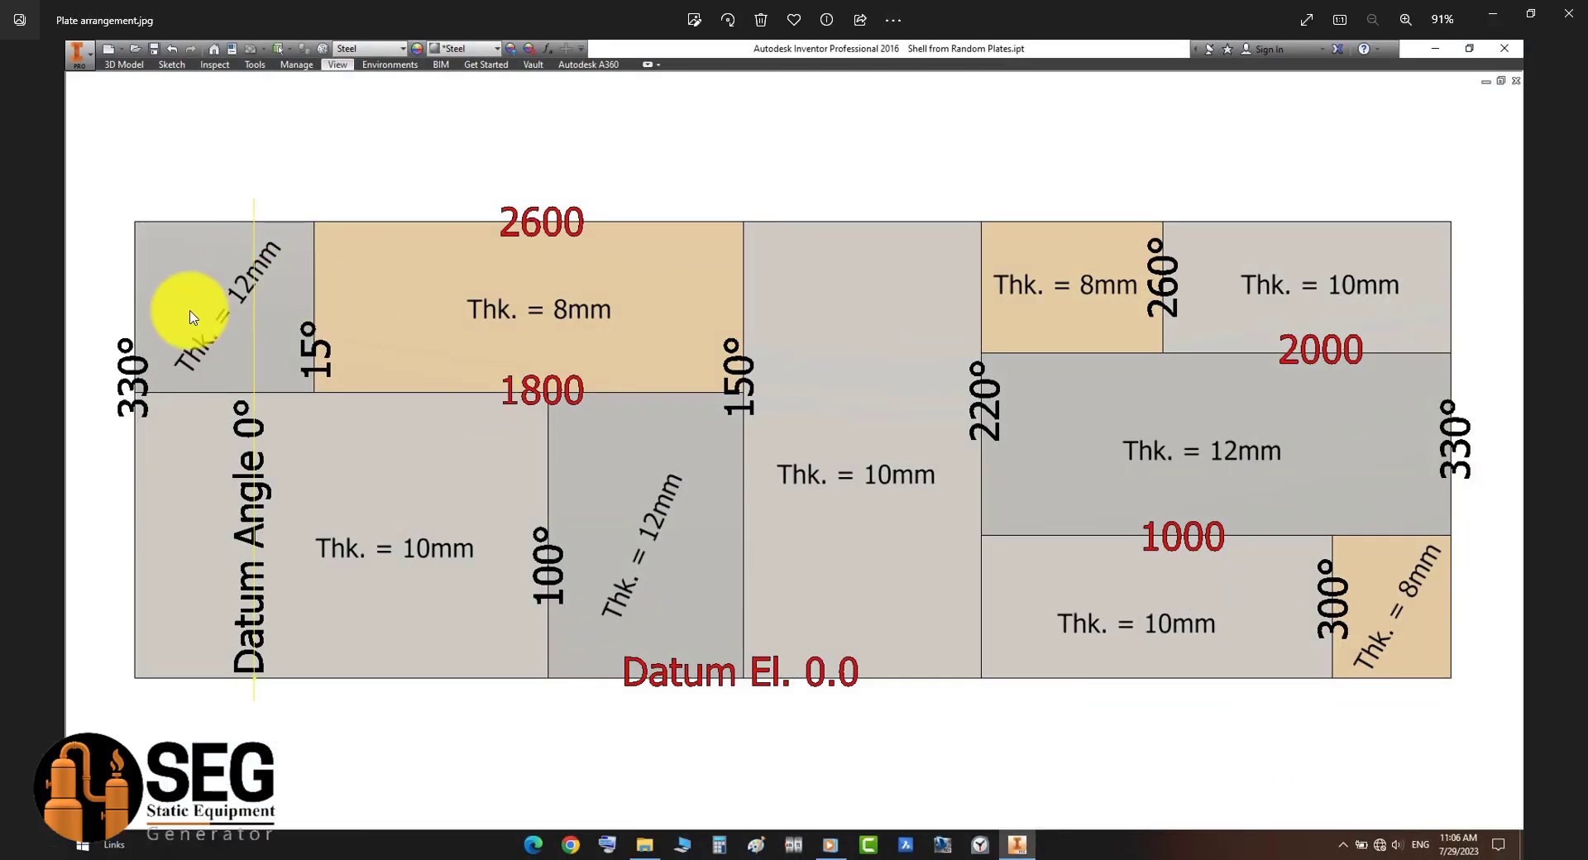
pyautogui.click(1122, 845)
pyautogui.click(339, 411)
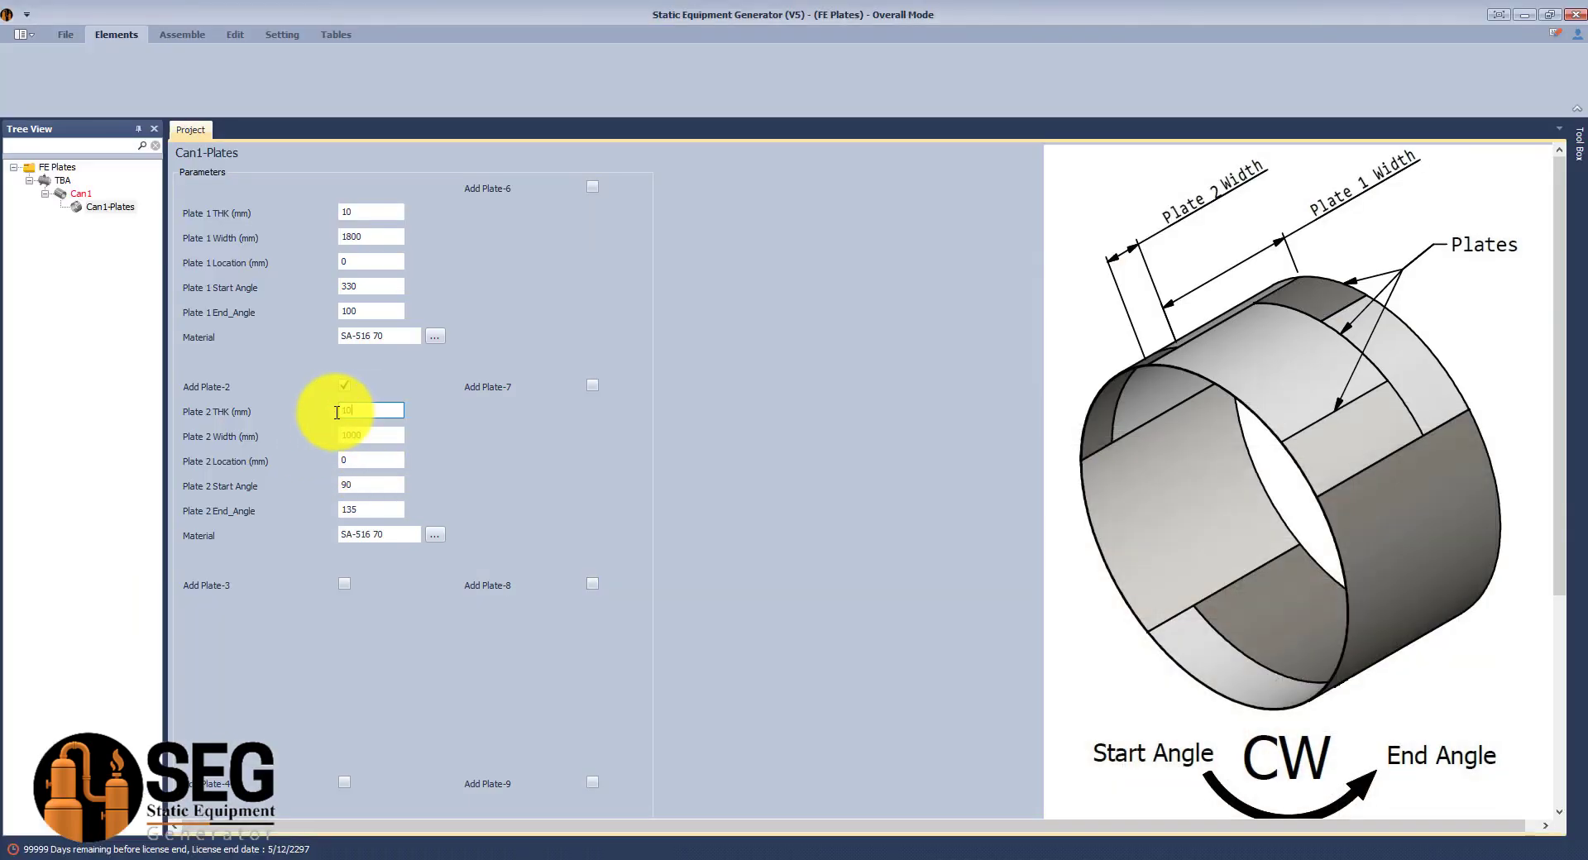
pyautogui.click(375, 436)
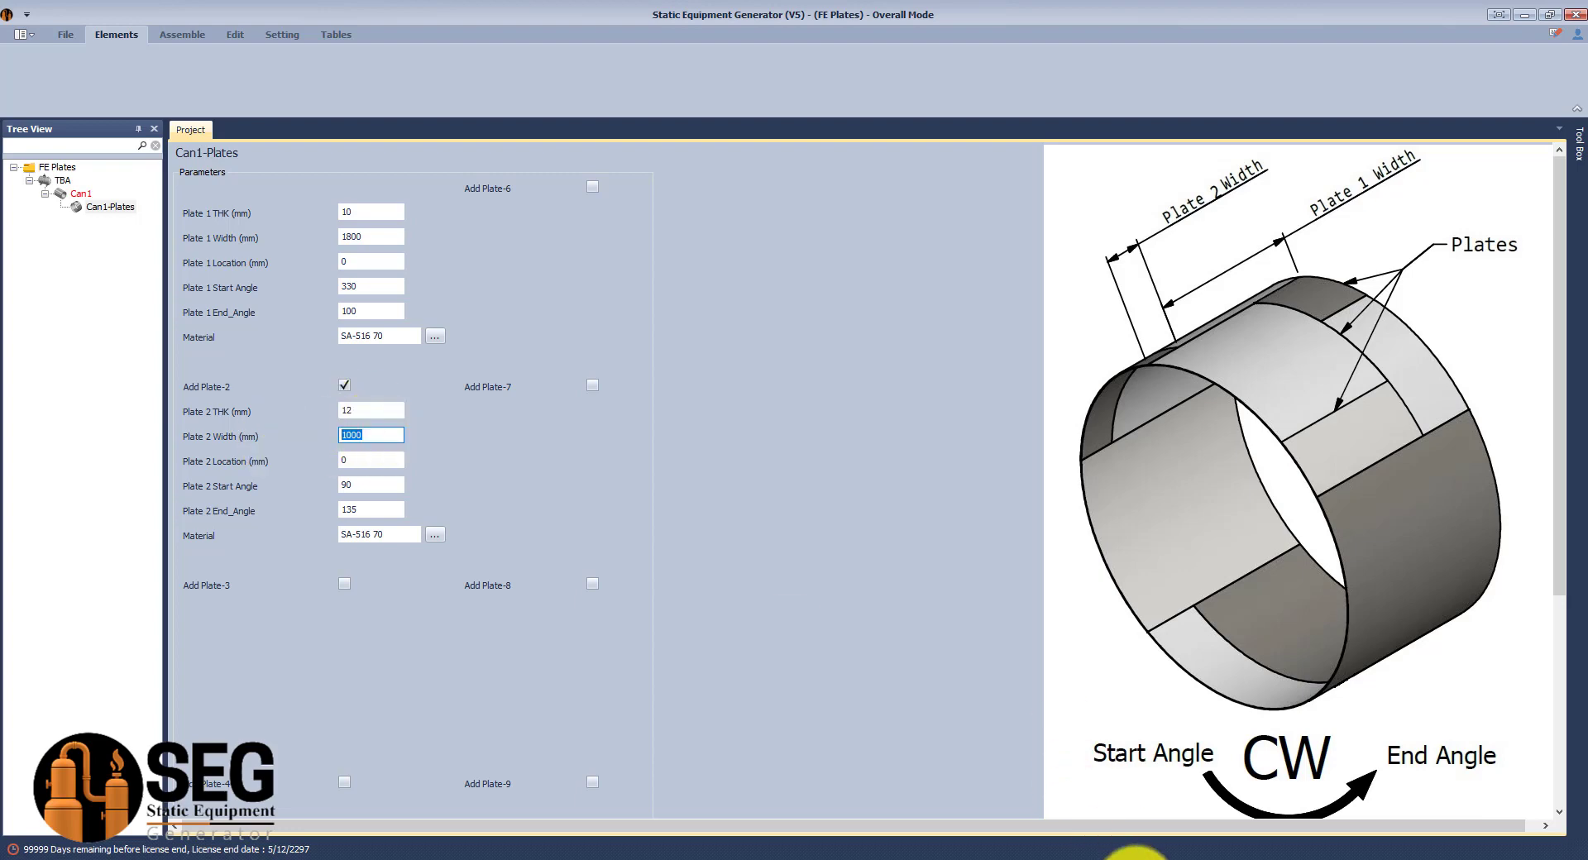
pyautogui.hotkey('alt', 'Tab')
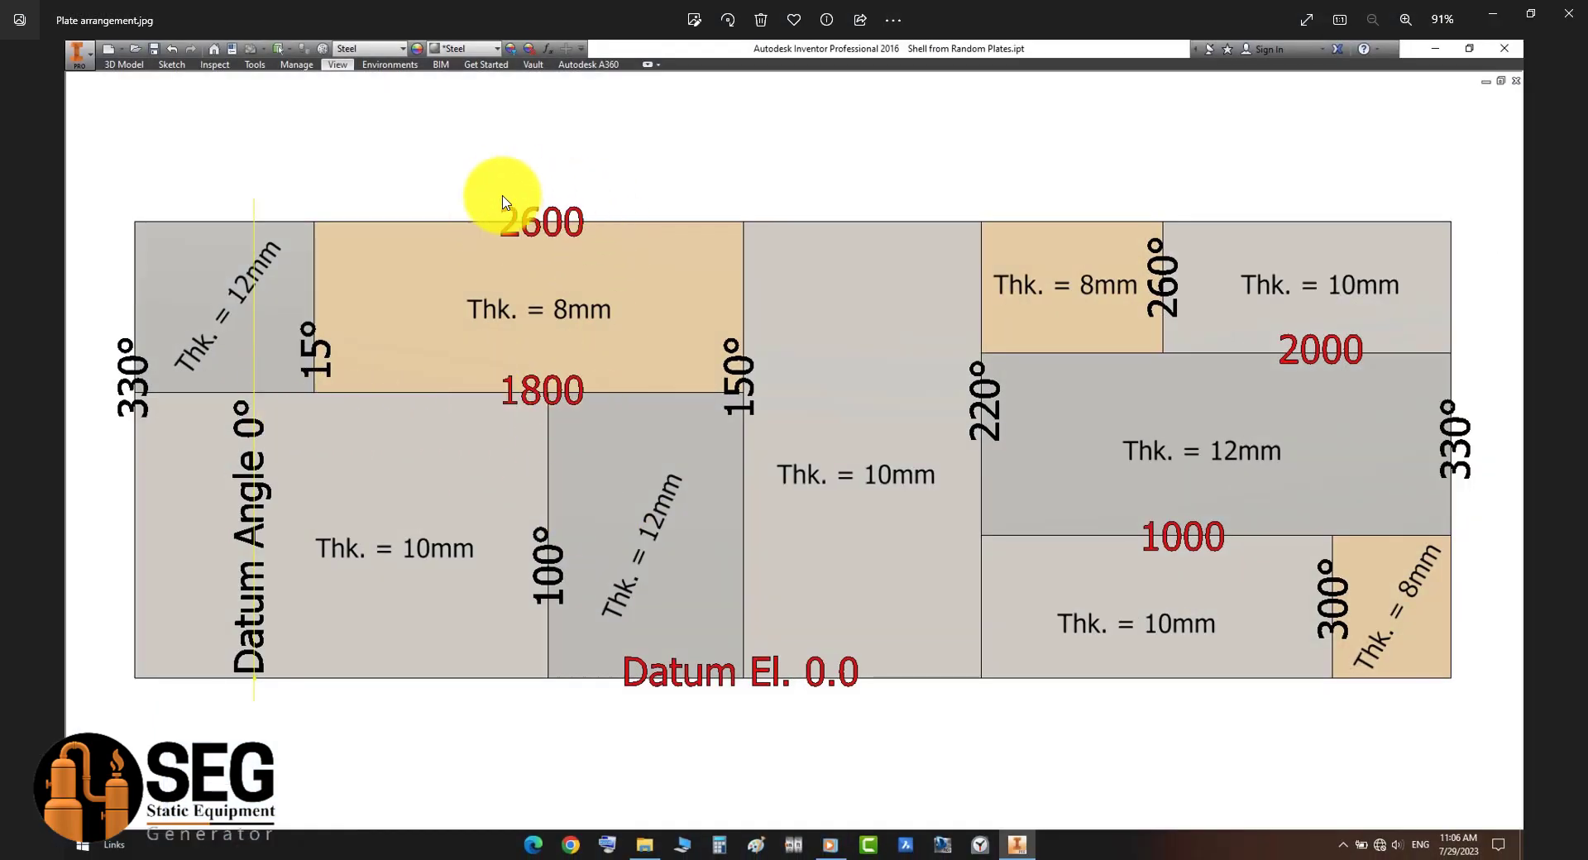
pyautogui.click(1124, 847)
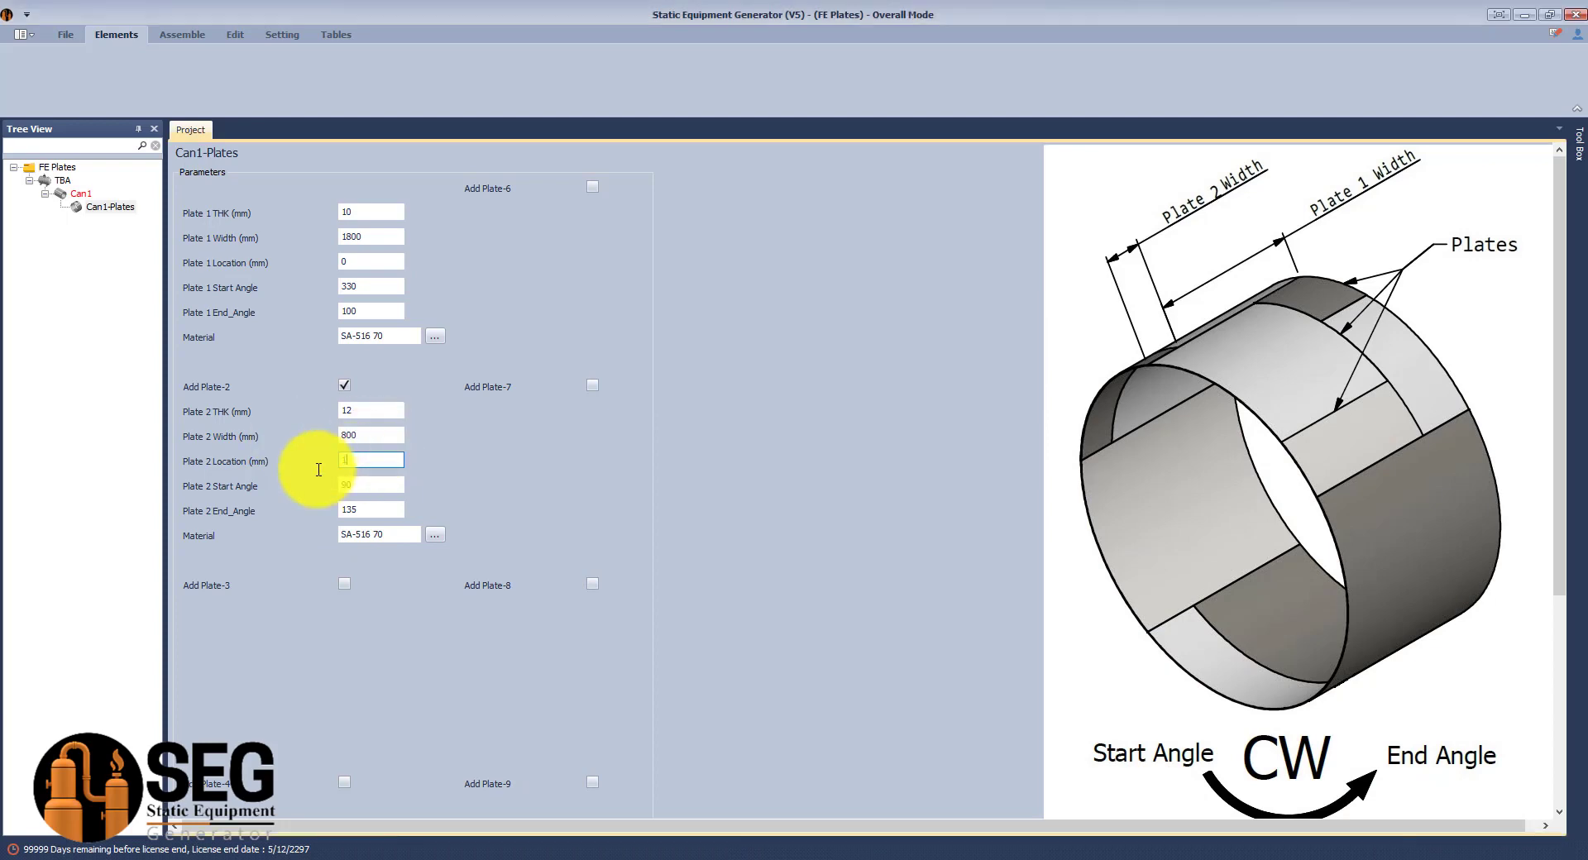
pyautogui.press('Tab')
pyautogui.write('330')
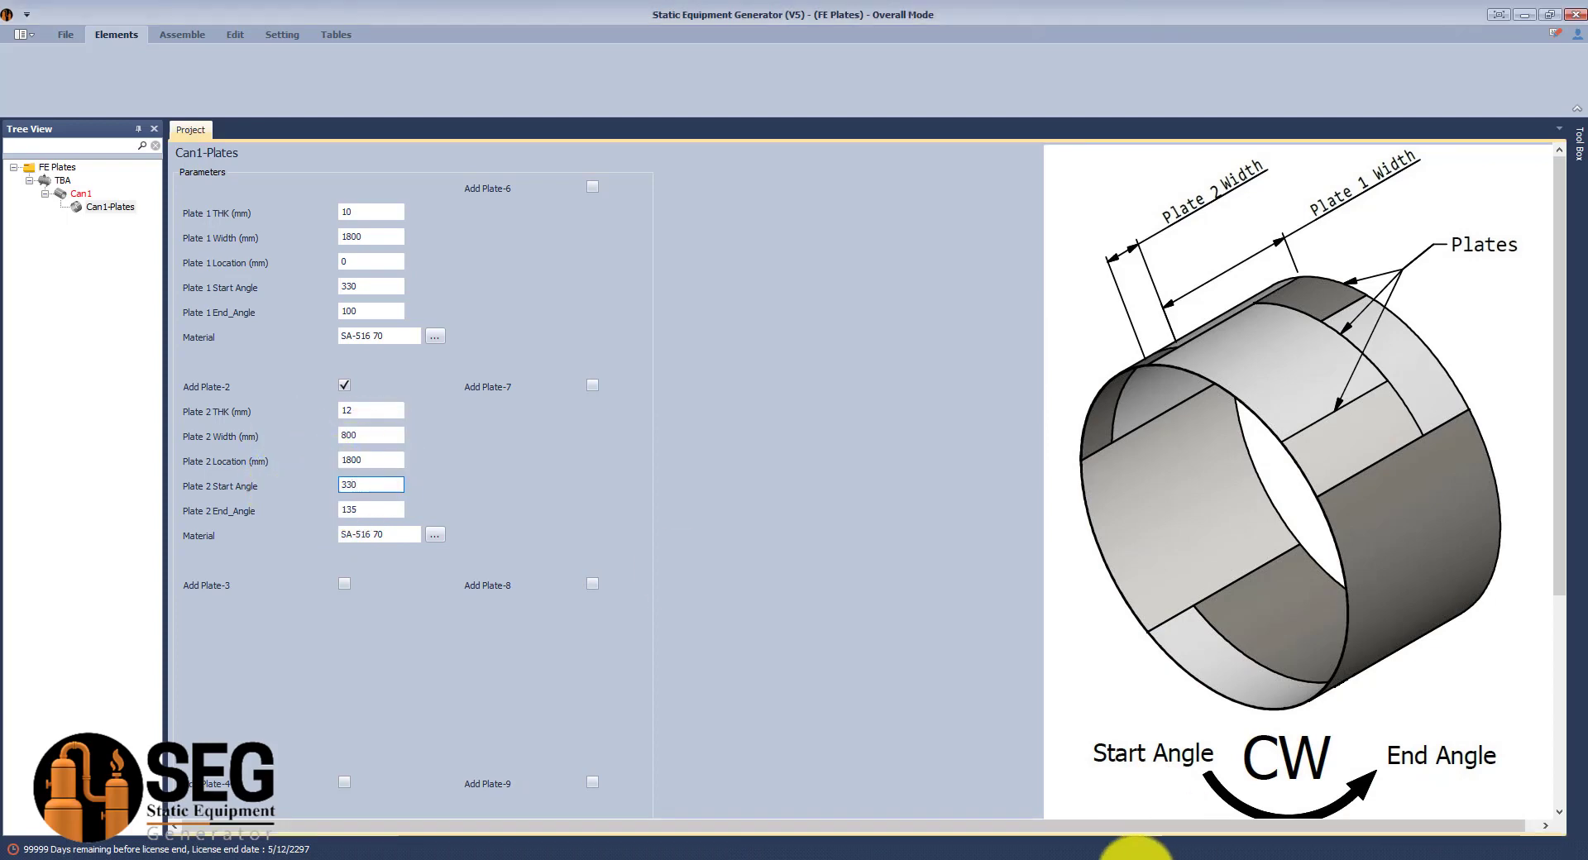
pyautogui.click(1127, 848)
pyautogui.click(1125, 848)
pyautogui.click(347, 510)
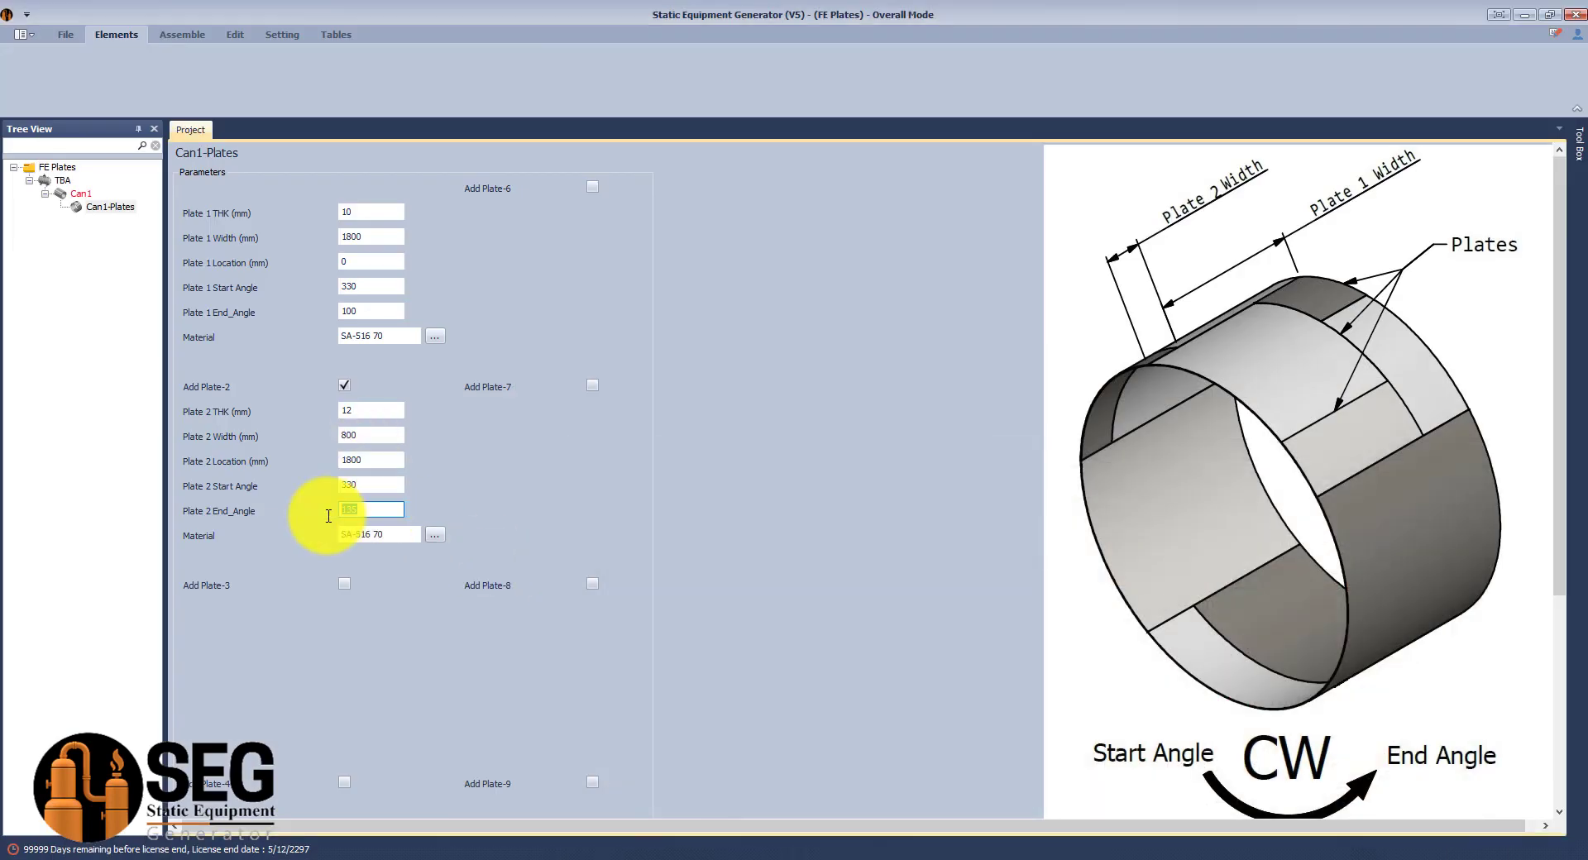
pyautogui.write('15')
# Add Plate 3 with 1800 mm width, spanning 100° to 150°
pyautogui.click(344, 584)
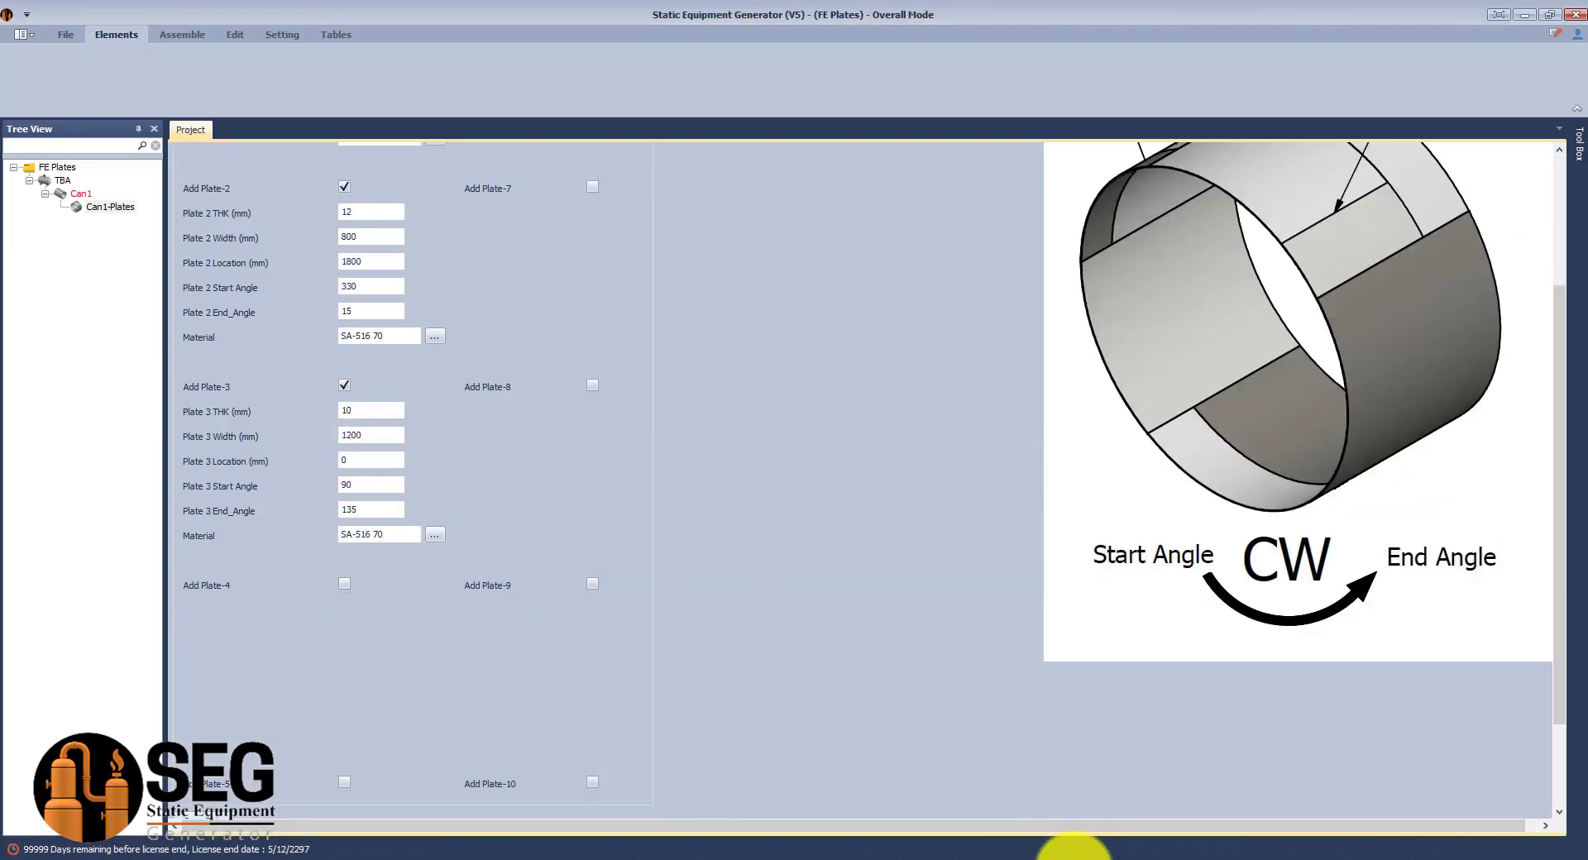
pyautogui.click(1064, 850)
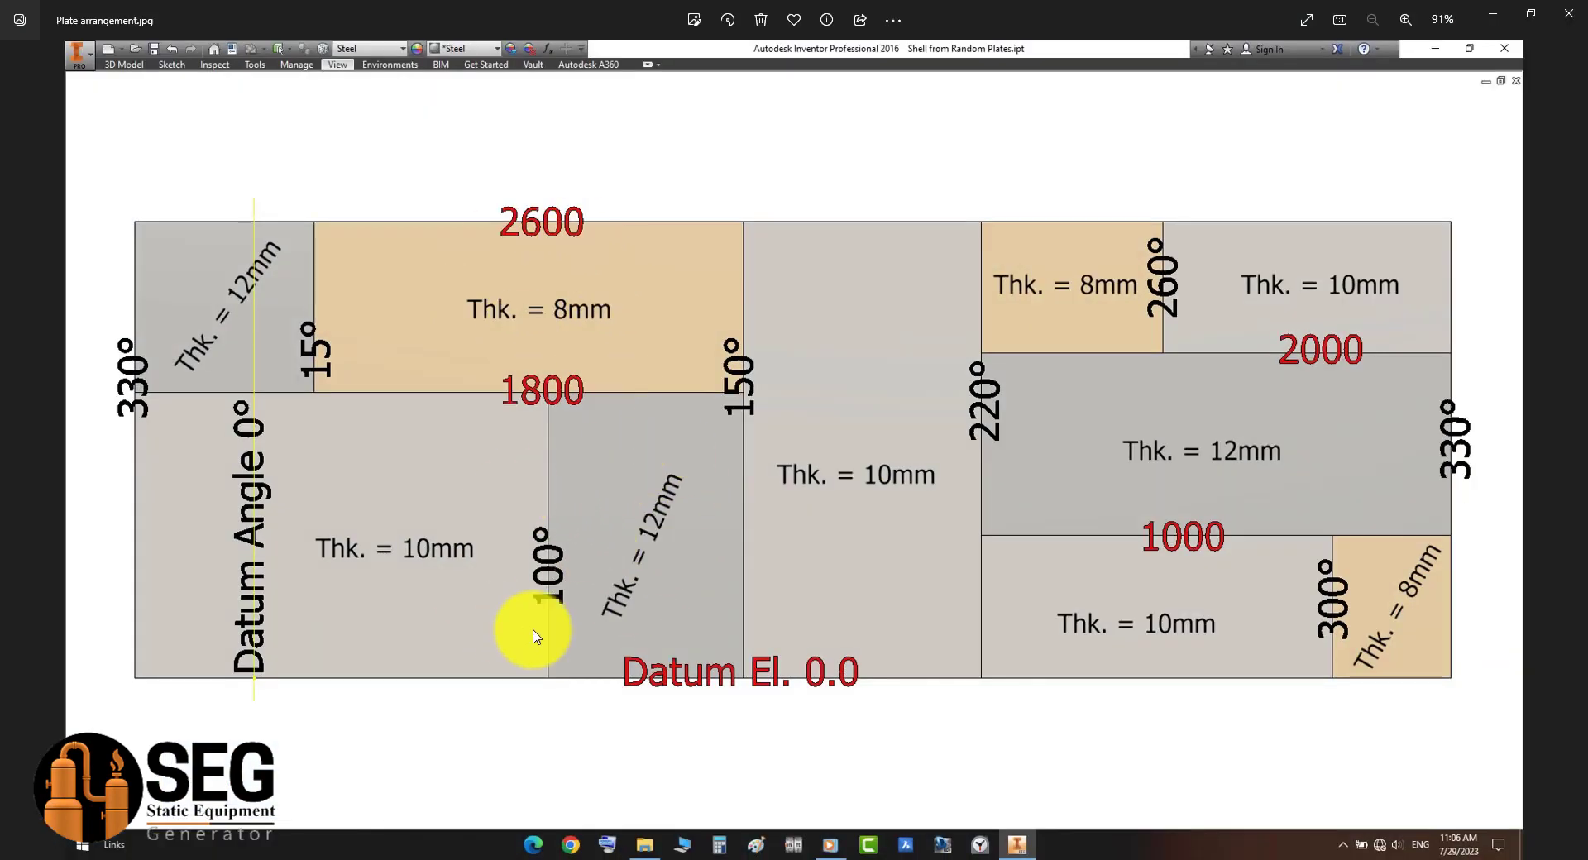
pyautogui.click(1113, 848)
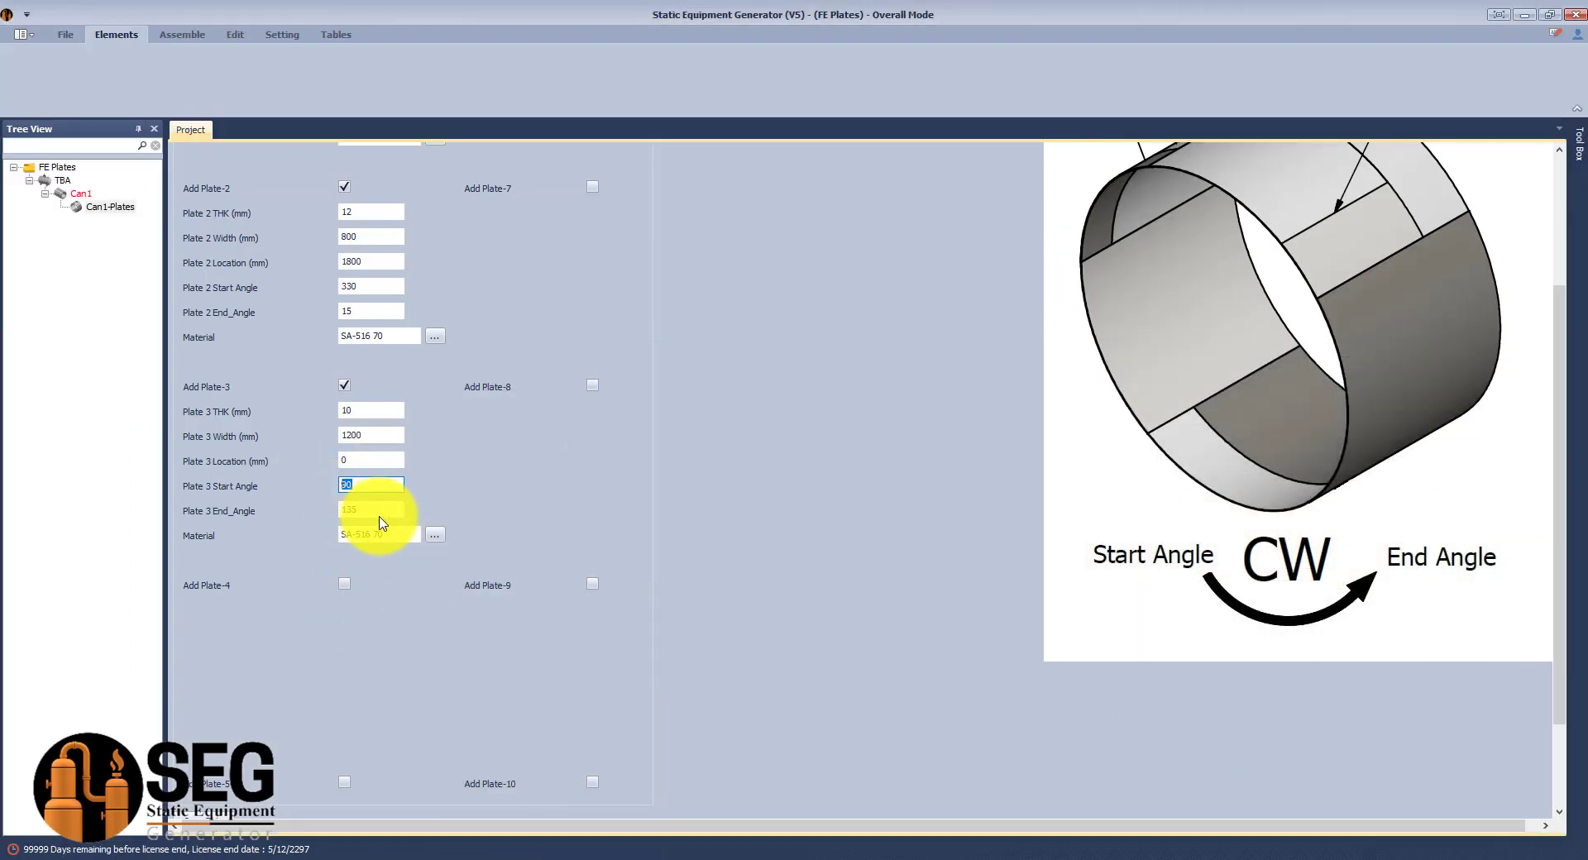
pyautogui.click(376, 370)
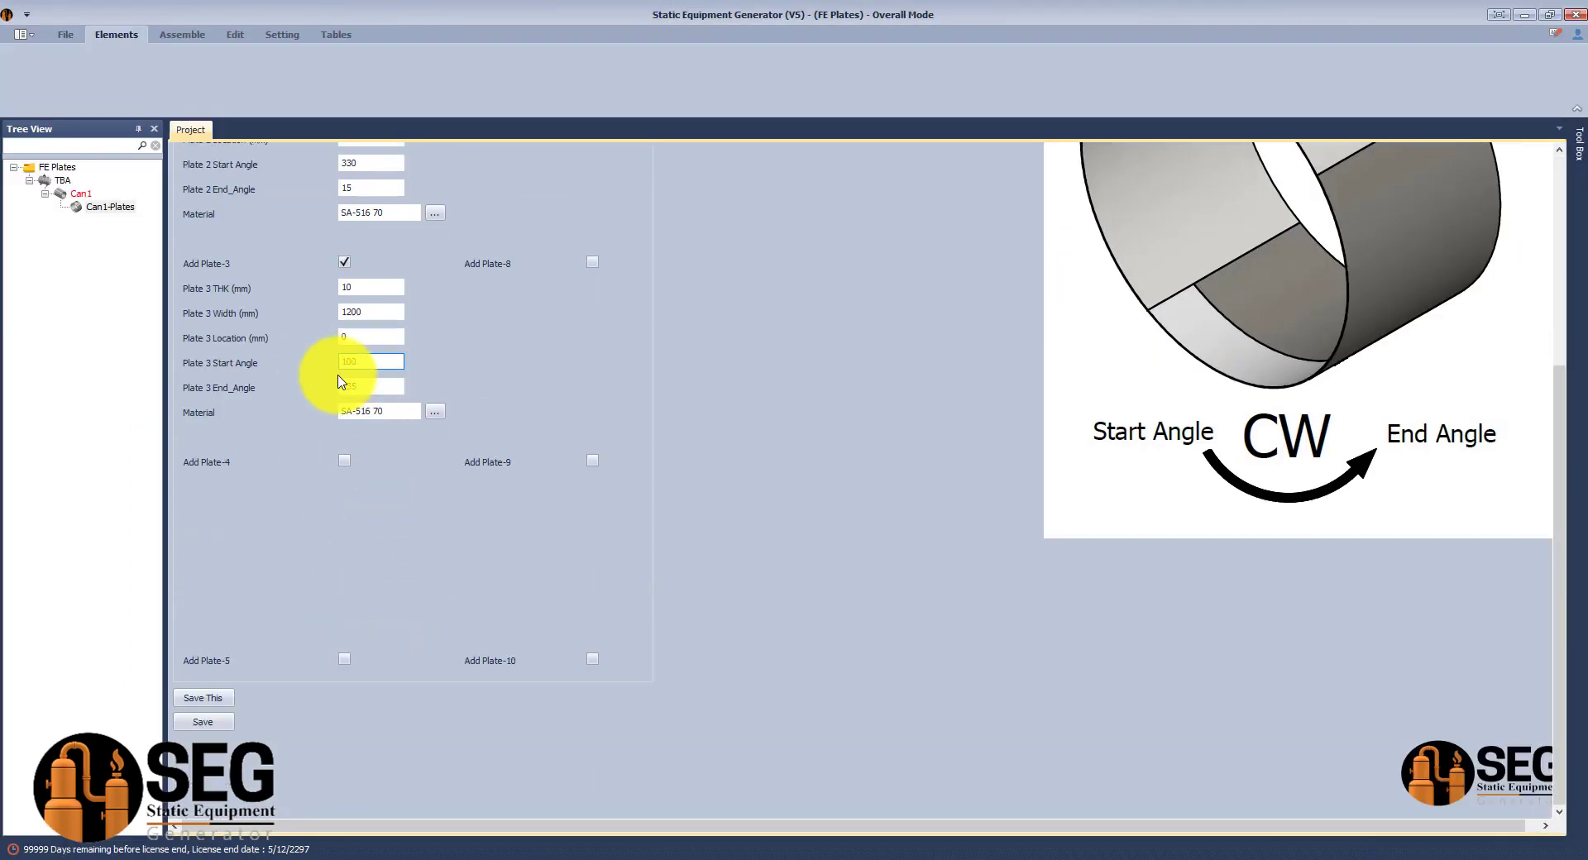
pyautogui.click(384, 312)
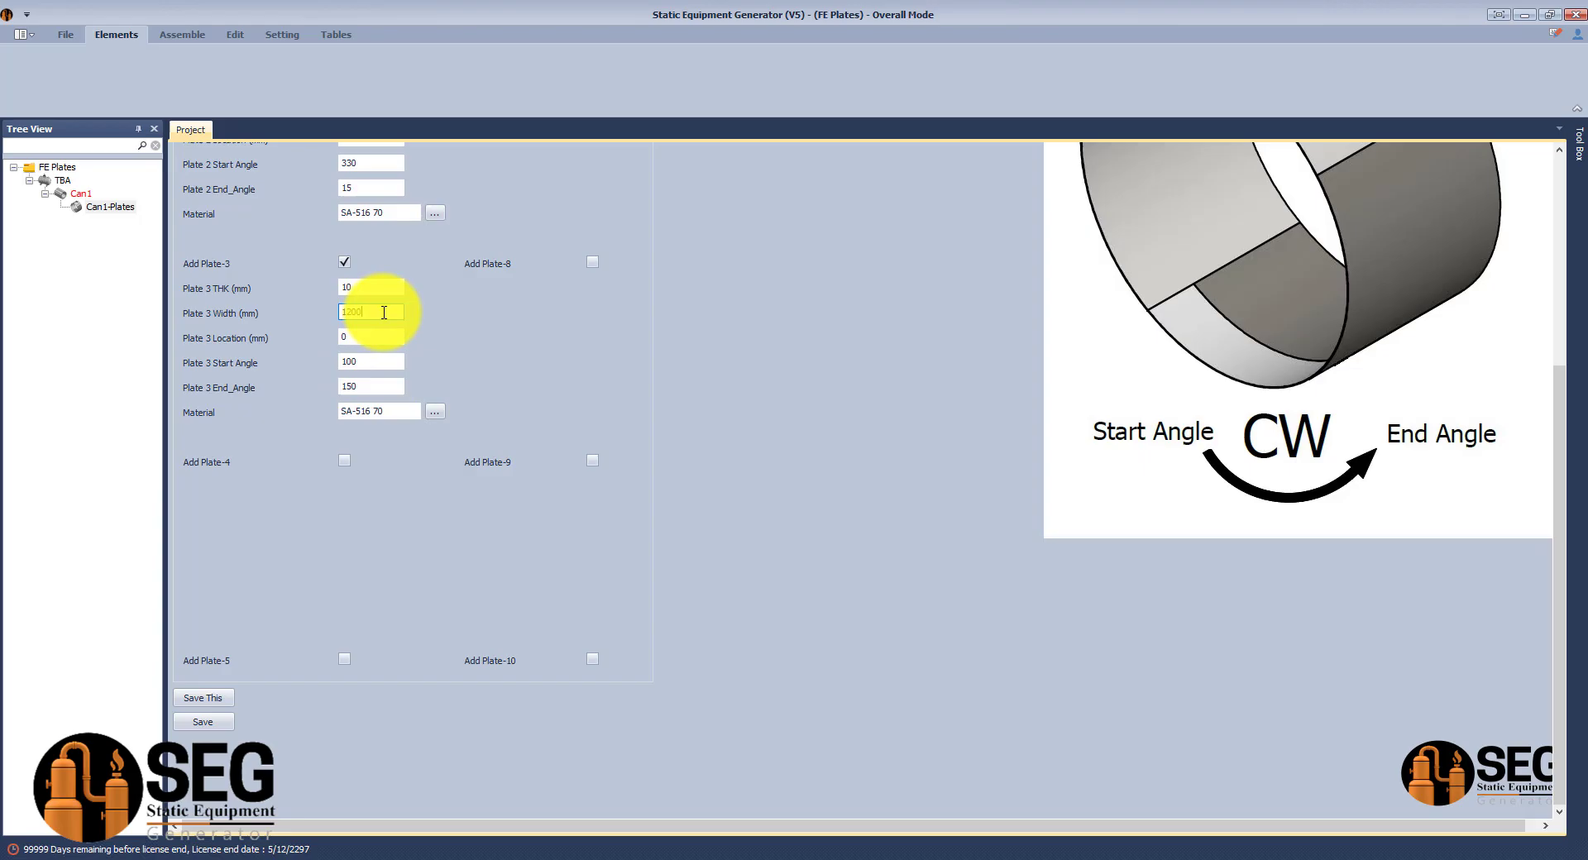
pyautogui.click(1140, 852)
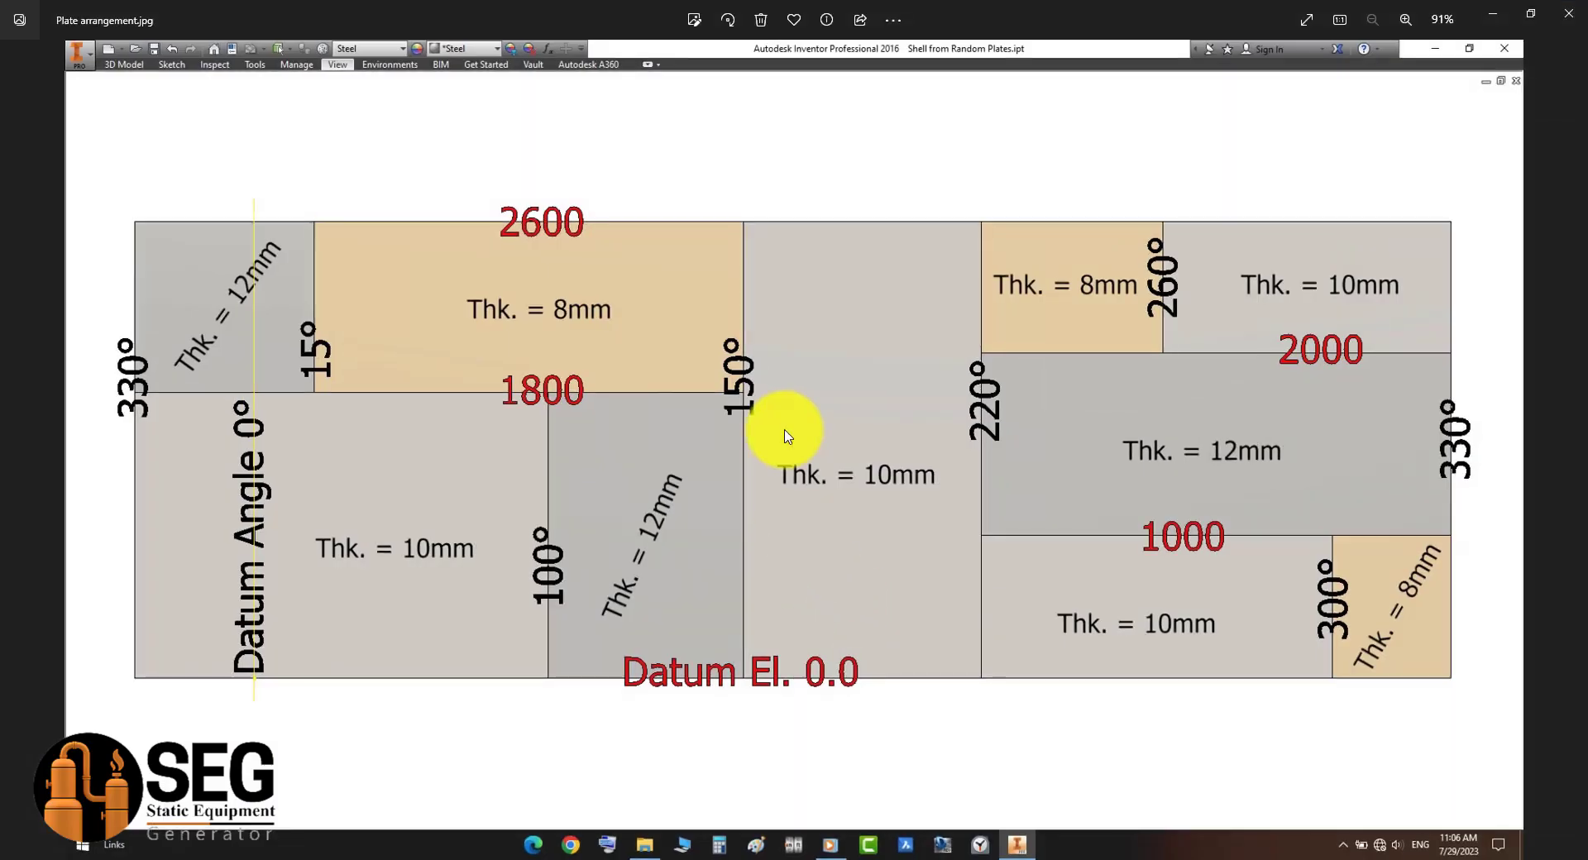
pyautogui.click(1089, 852)
pyautogui.click(346, 338)
pyautogui.write('180')
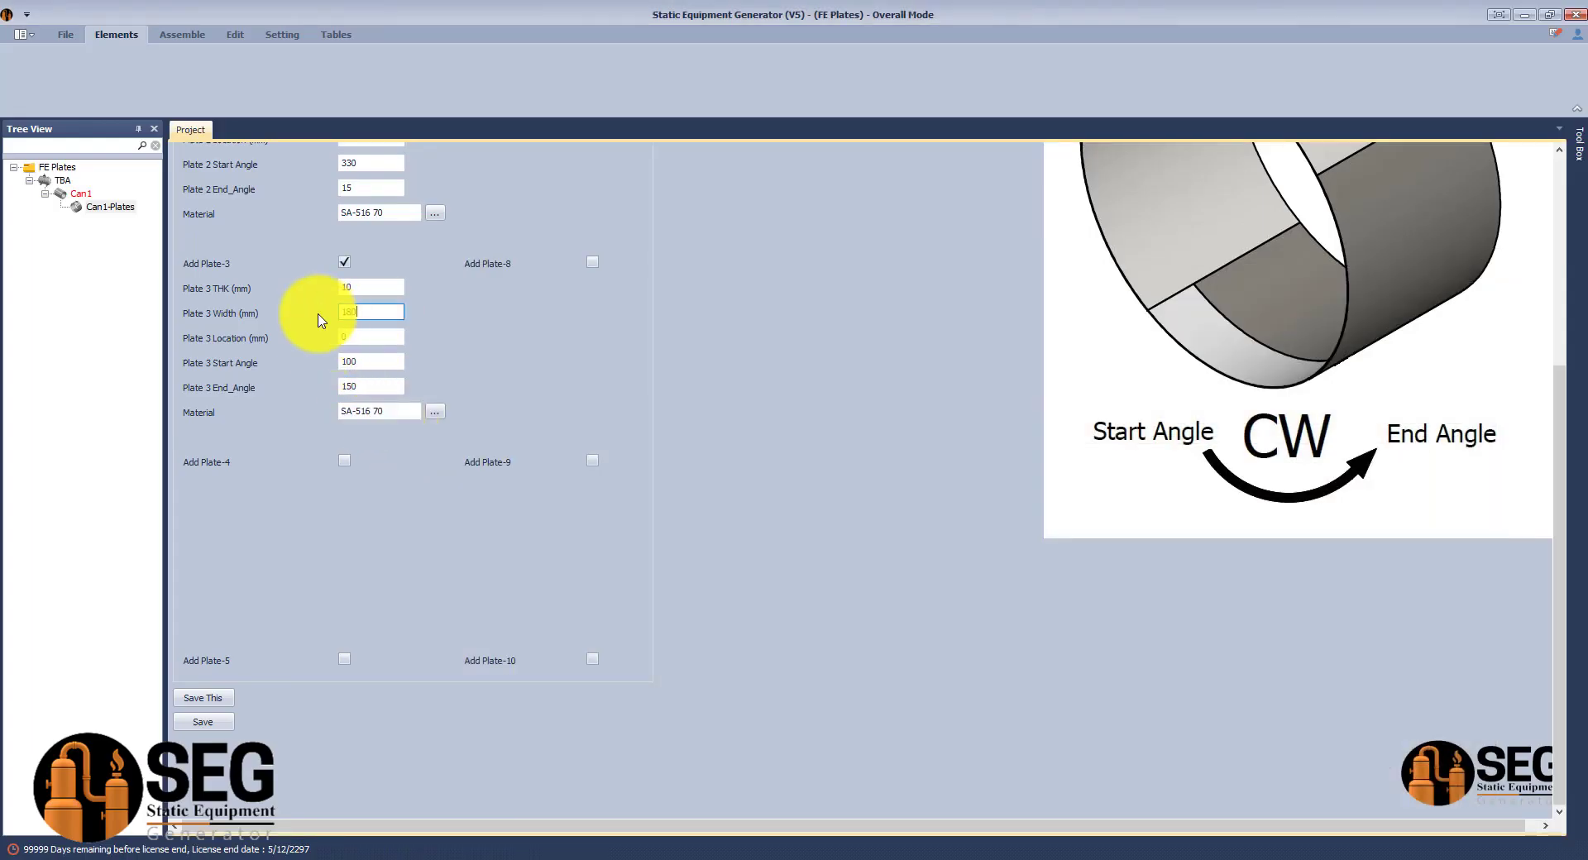
pyautogui.write('0')
pyautogui.click(376, 287)
pyautogui.click(1134, 852)
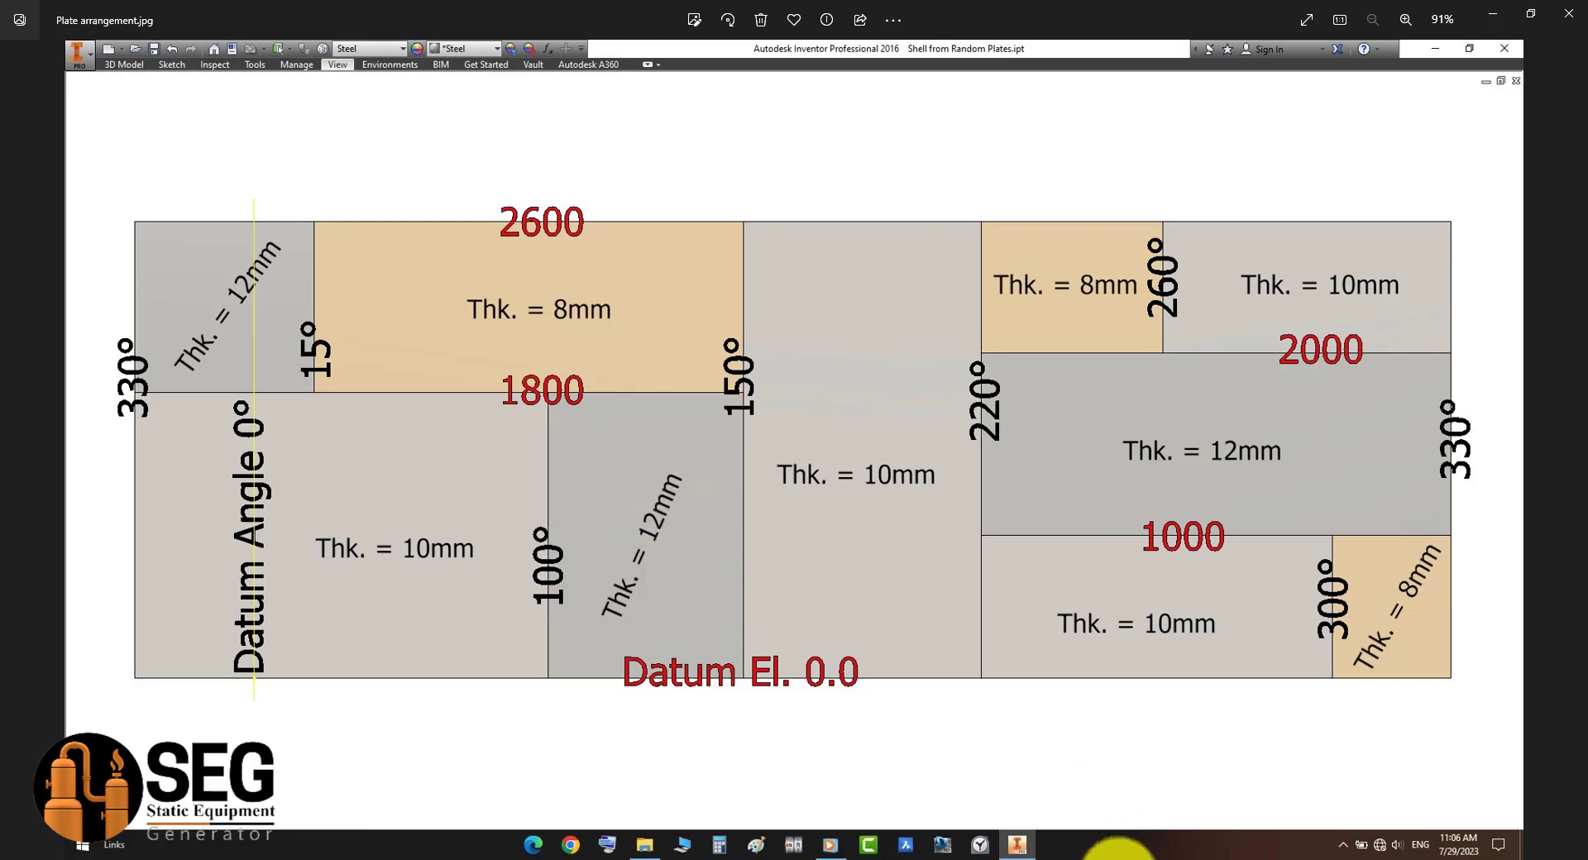
pyautogui.click(1117, 852)
# Set Plate 3 thickness to 12 and make Plate 4 8 mm, 800 mm wide at 1800, 15°–150°
pyautogui.write('12')
pyautogui.click(344, 461)
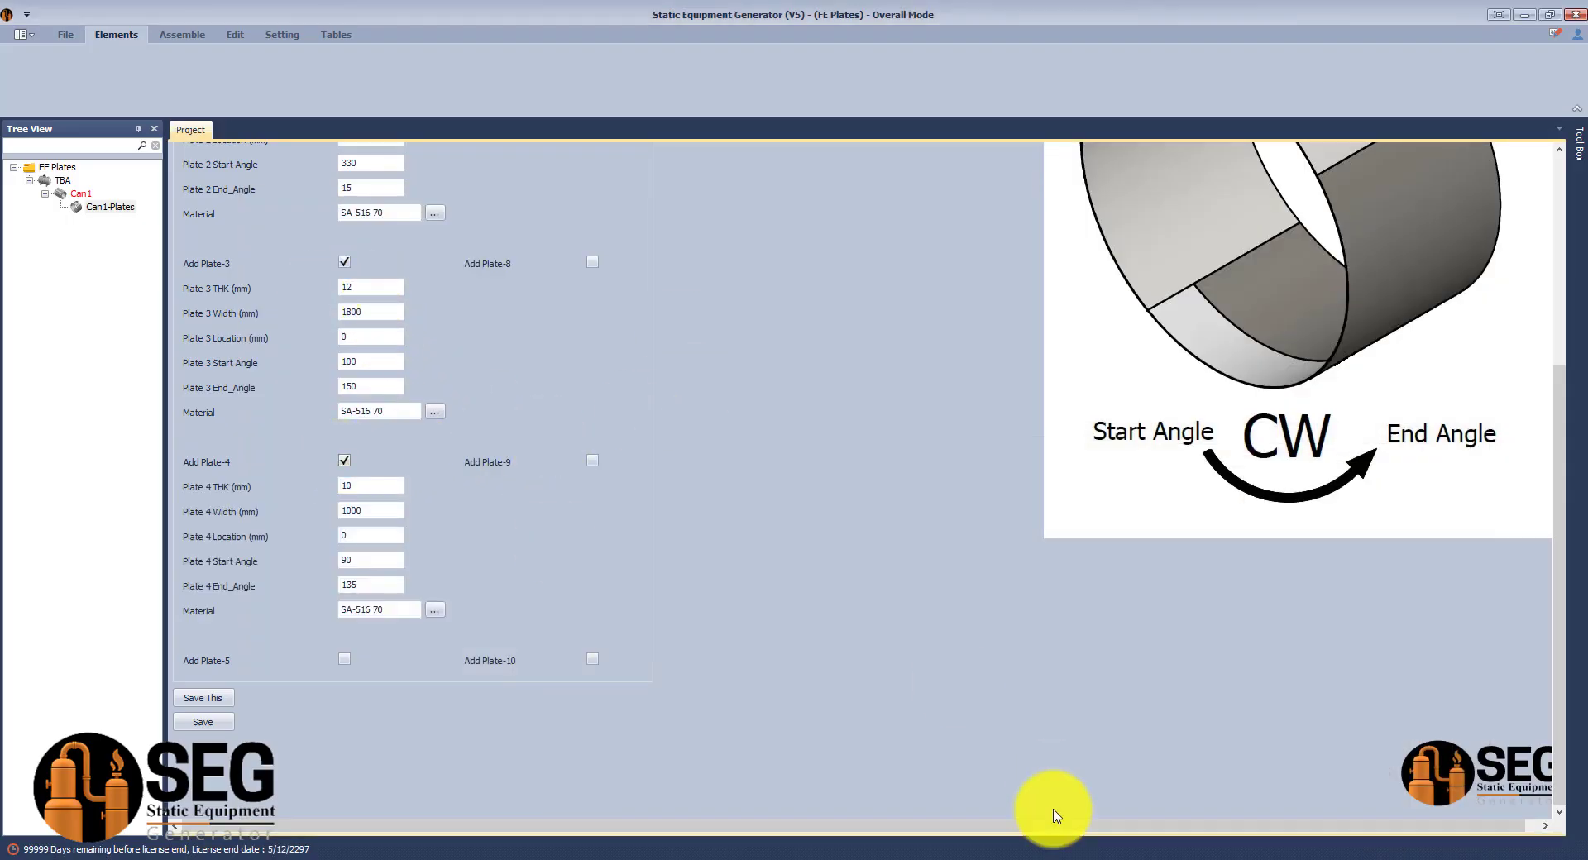
pyautogui.click(1113, 851)
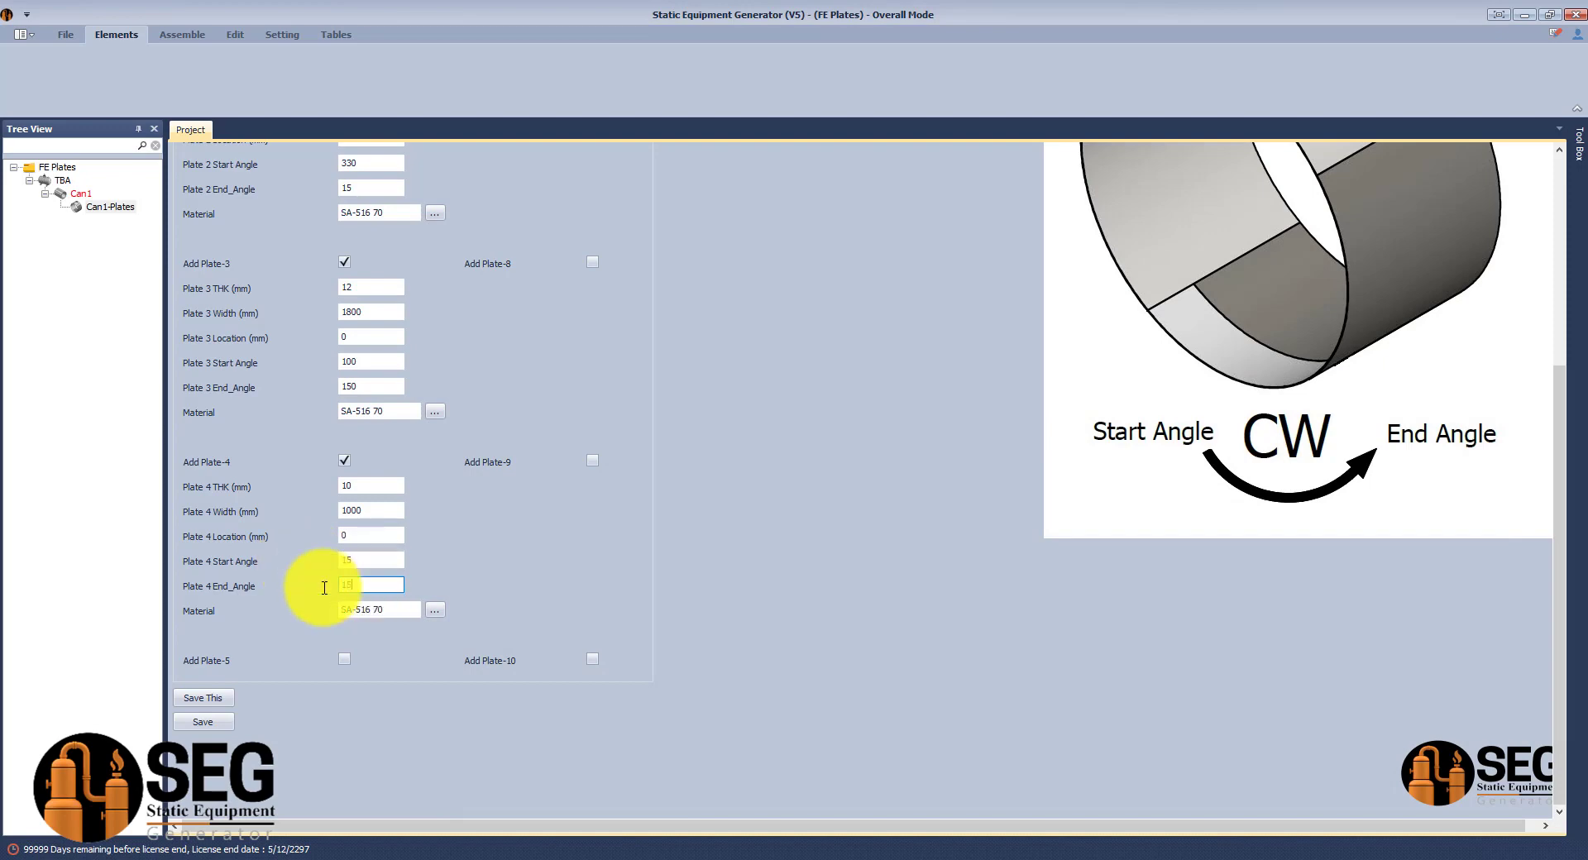
pyautogui.click(1127, 850)
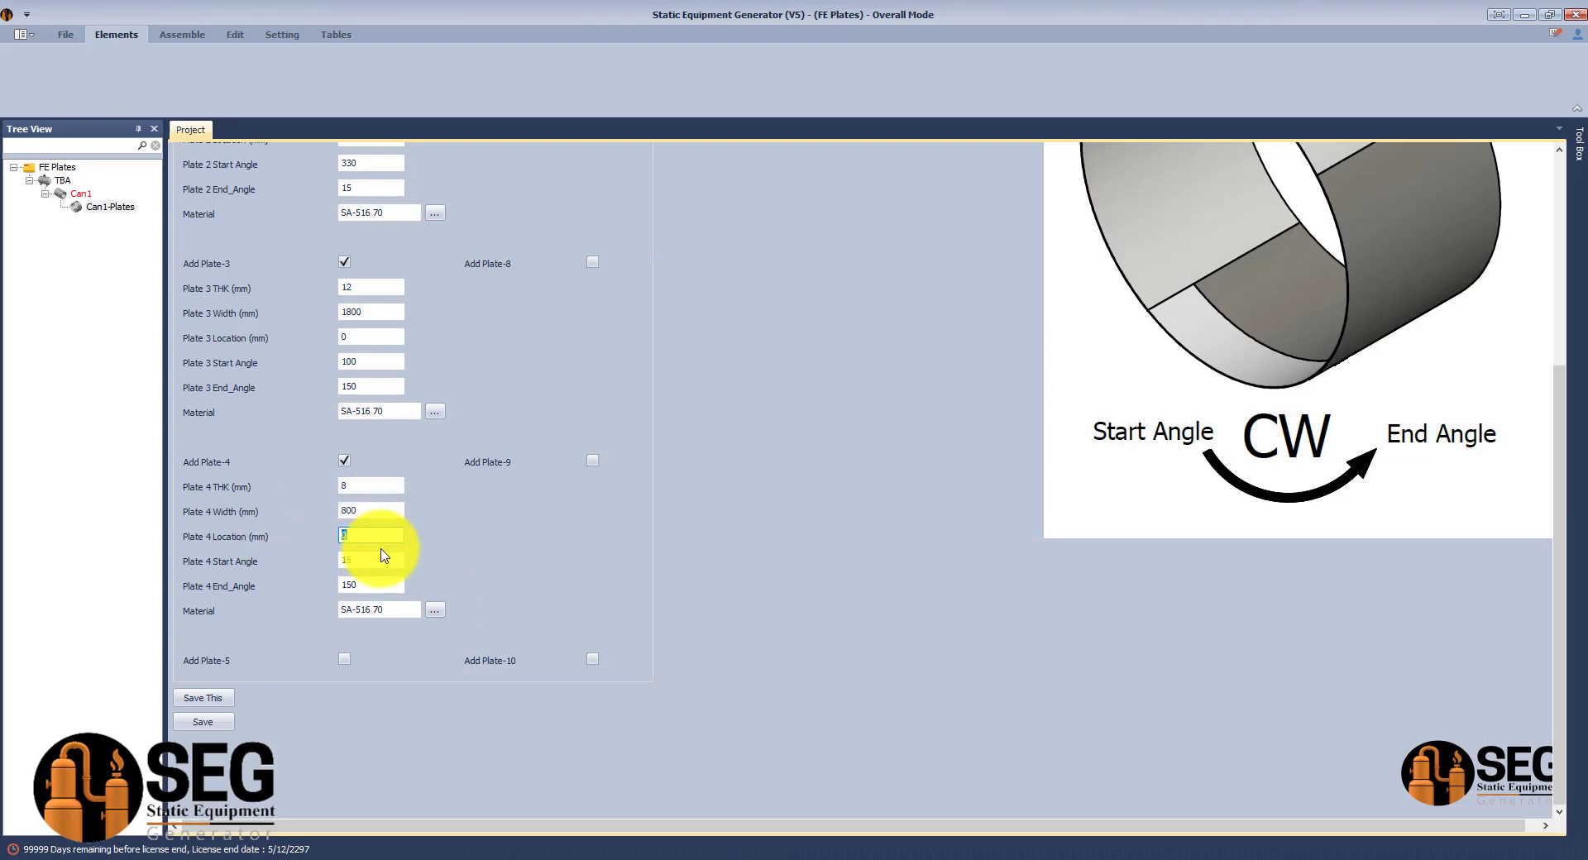
# Add Plate 5 with 2600 mm width and a 150° start angle
pyautogui.click(344, 660)
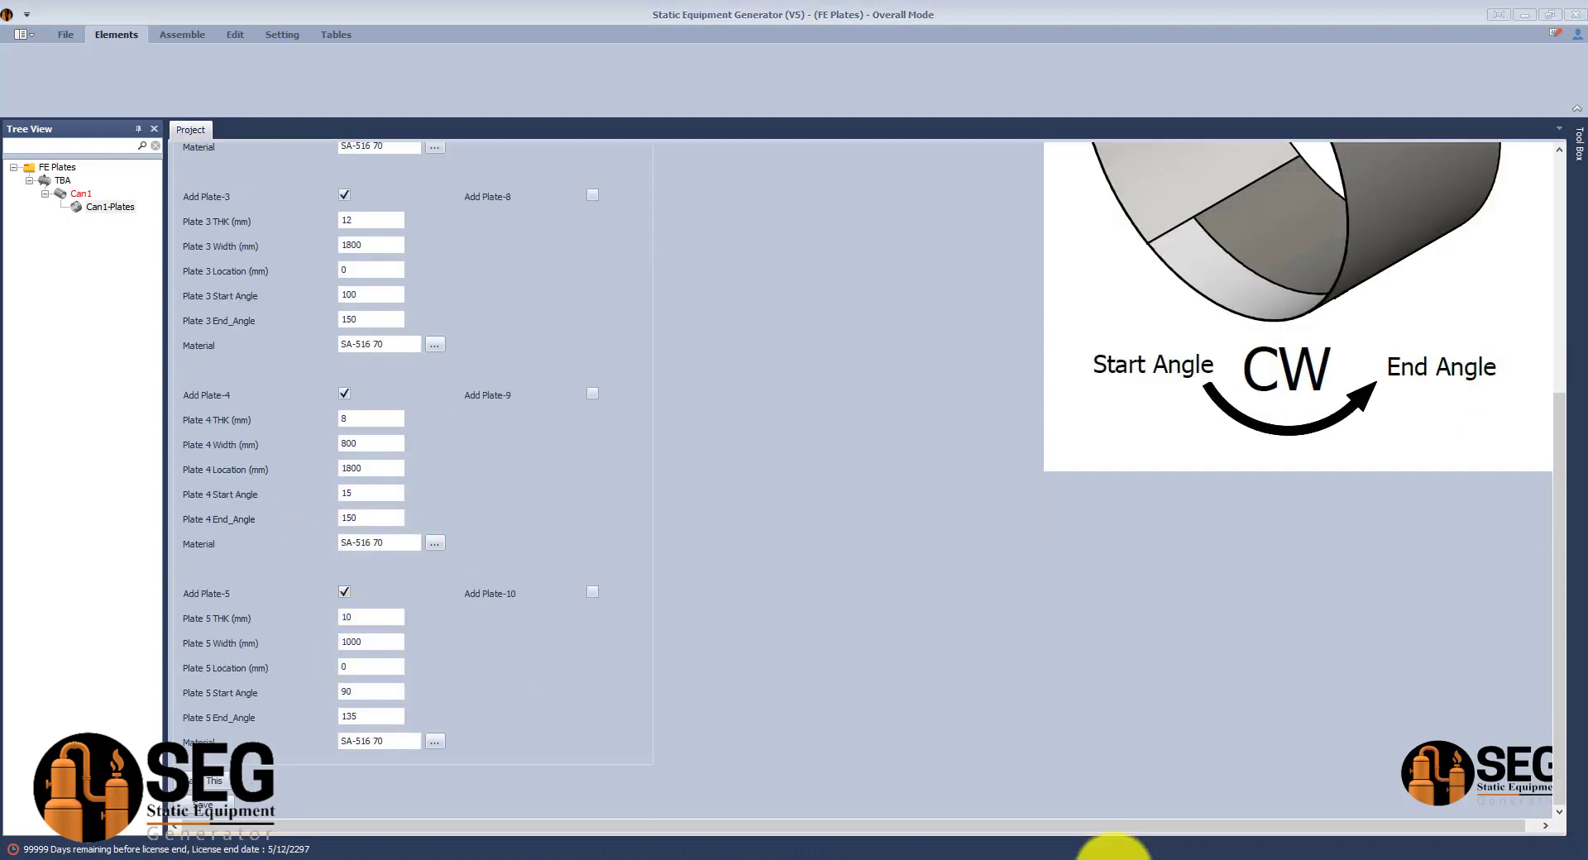
pyautogui.click(1109, 850)
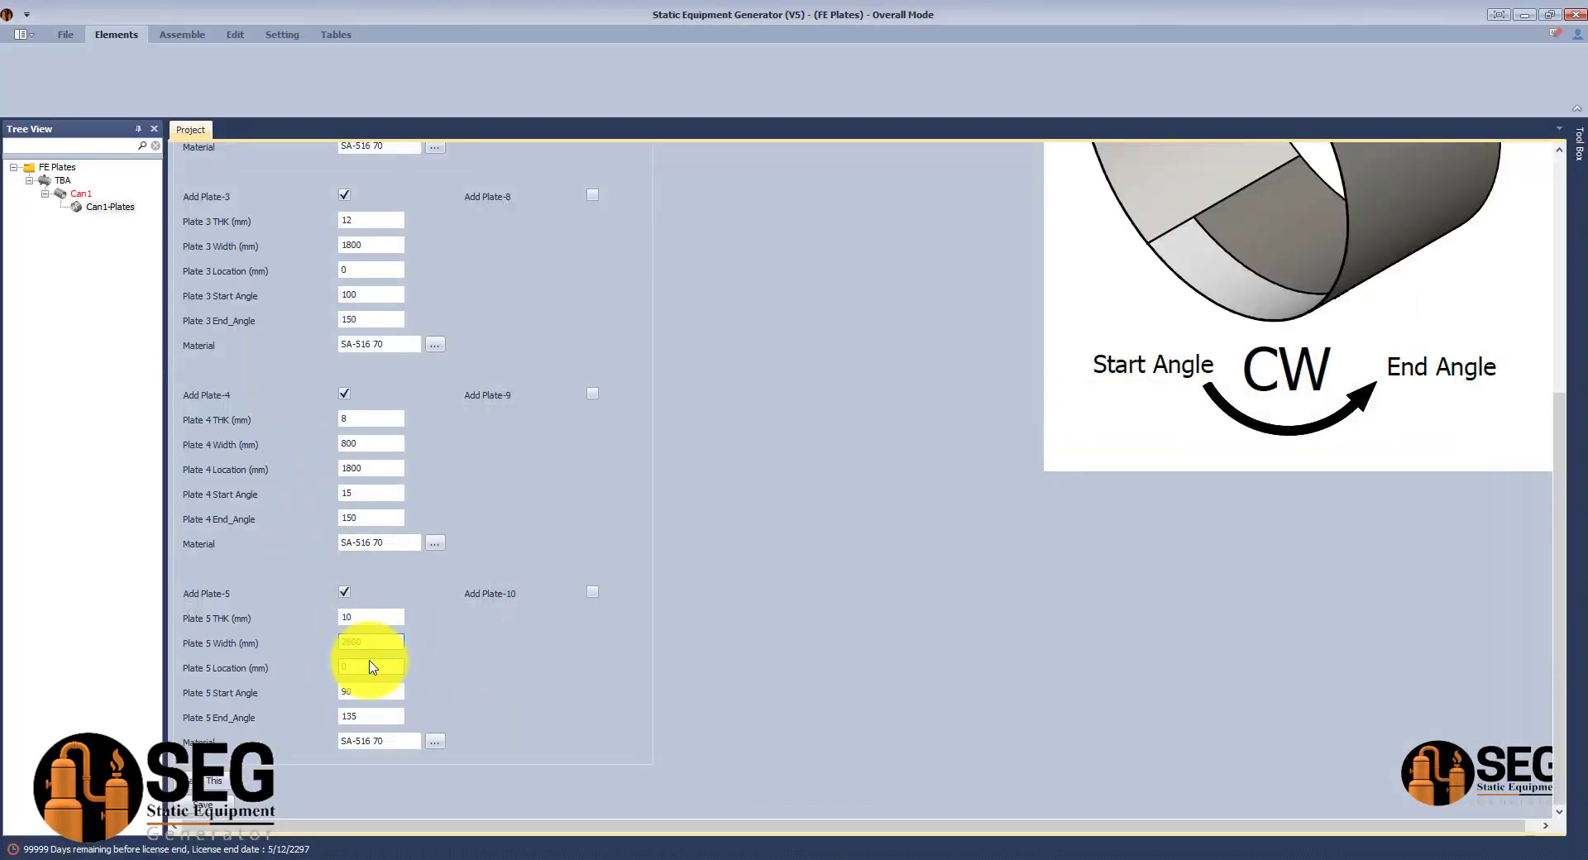
pyautogui.press('Tab')
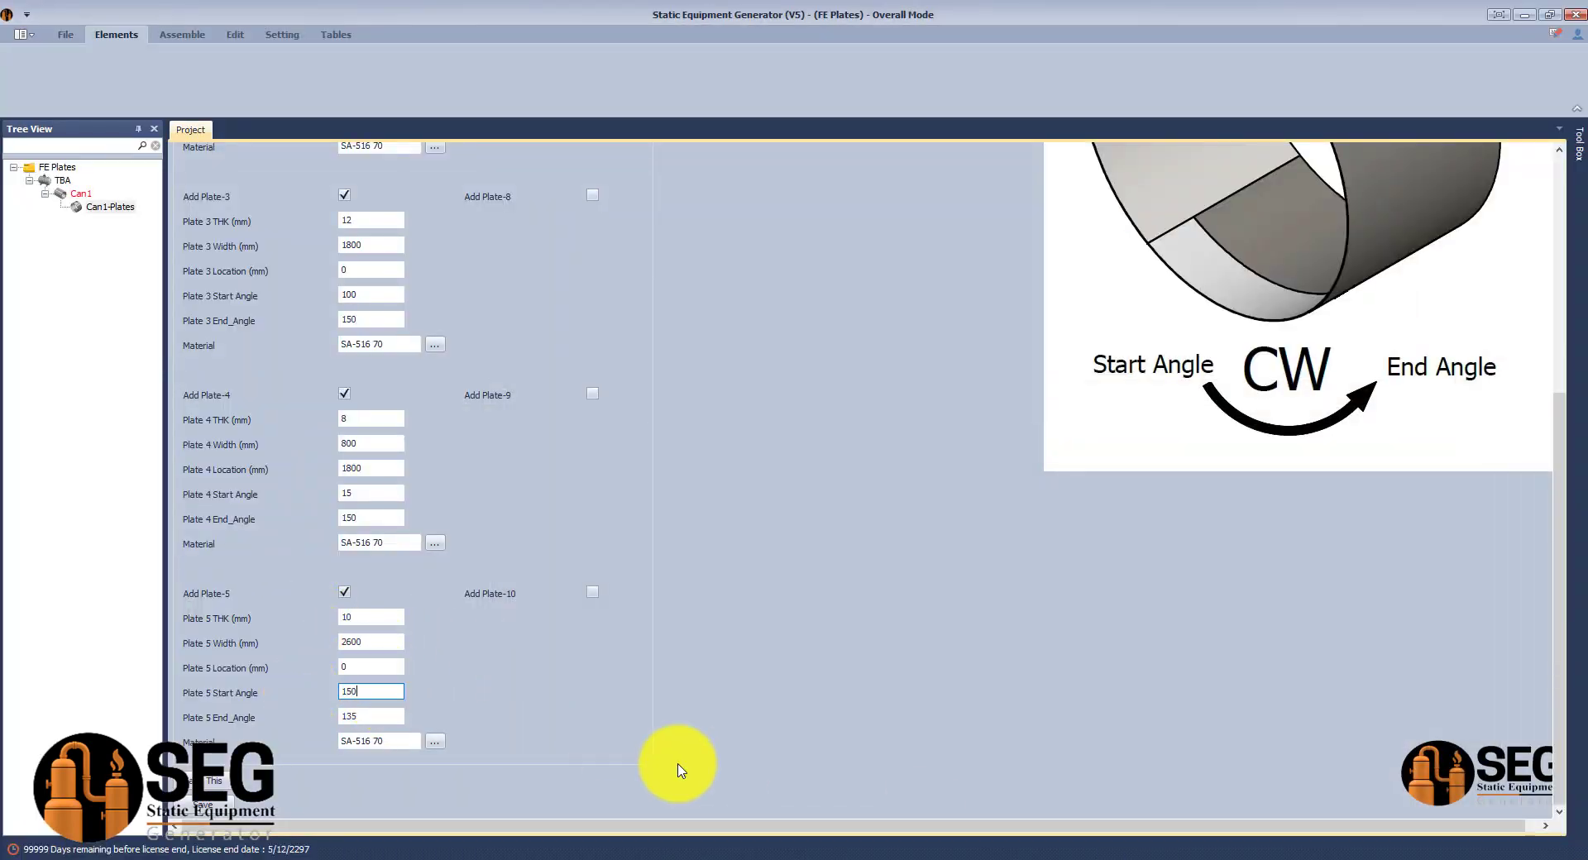
pyautogui.click(1127, 852)
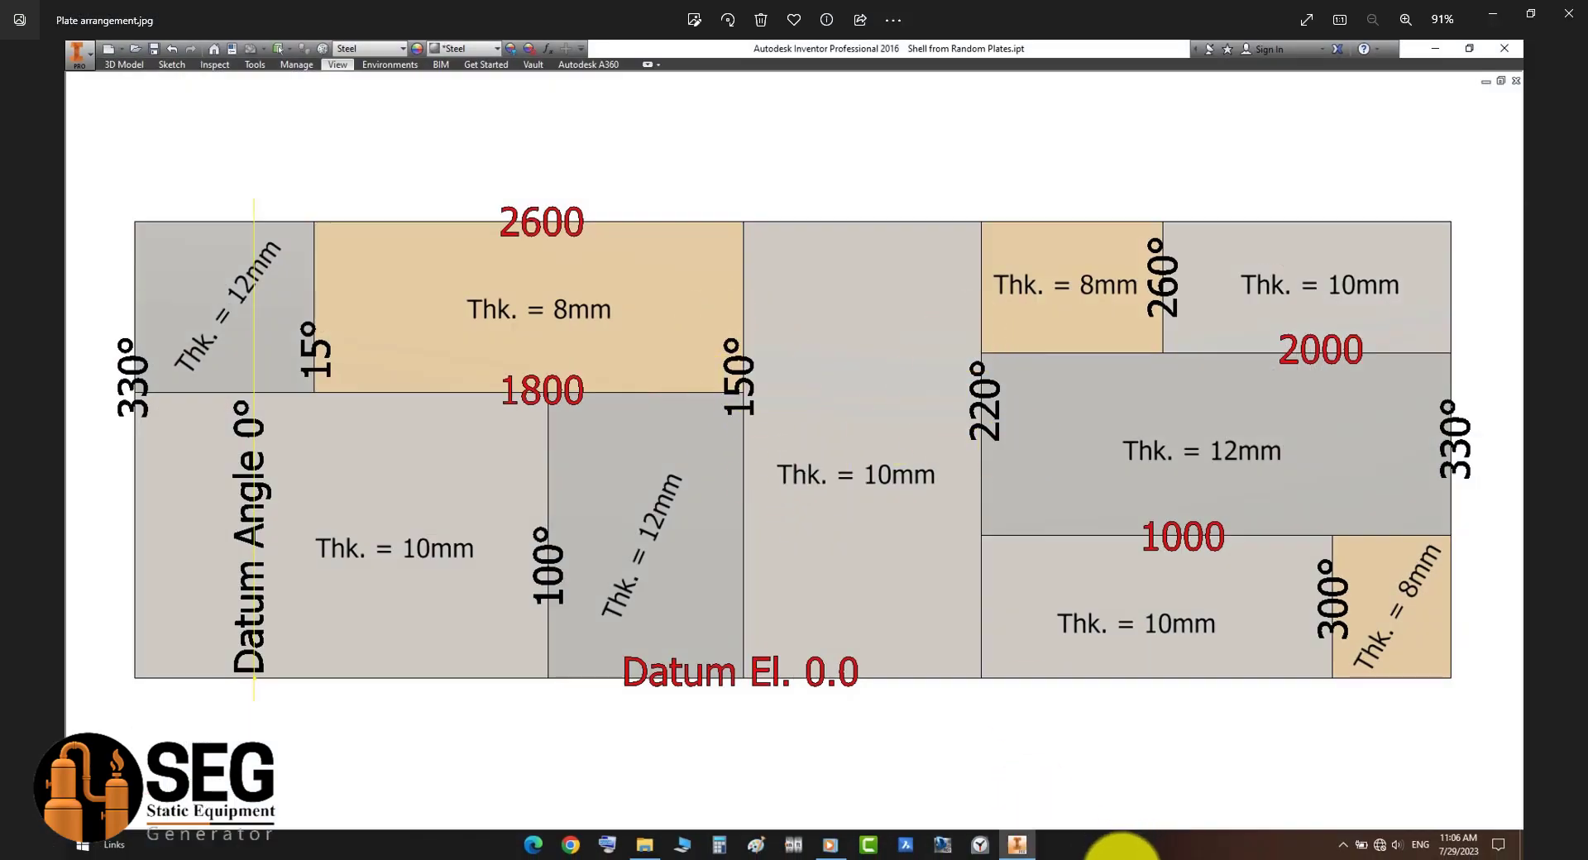
# Set Plate 6 to span 220° to 300°
pyautogui.click(1127, 850)
pyautogui.scroll(5, 780, 489)
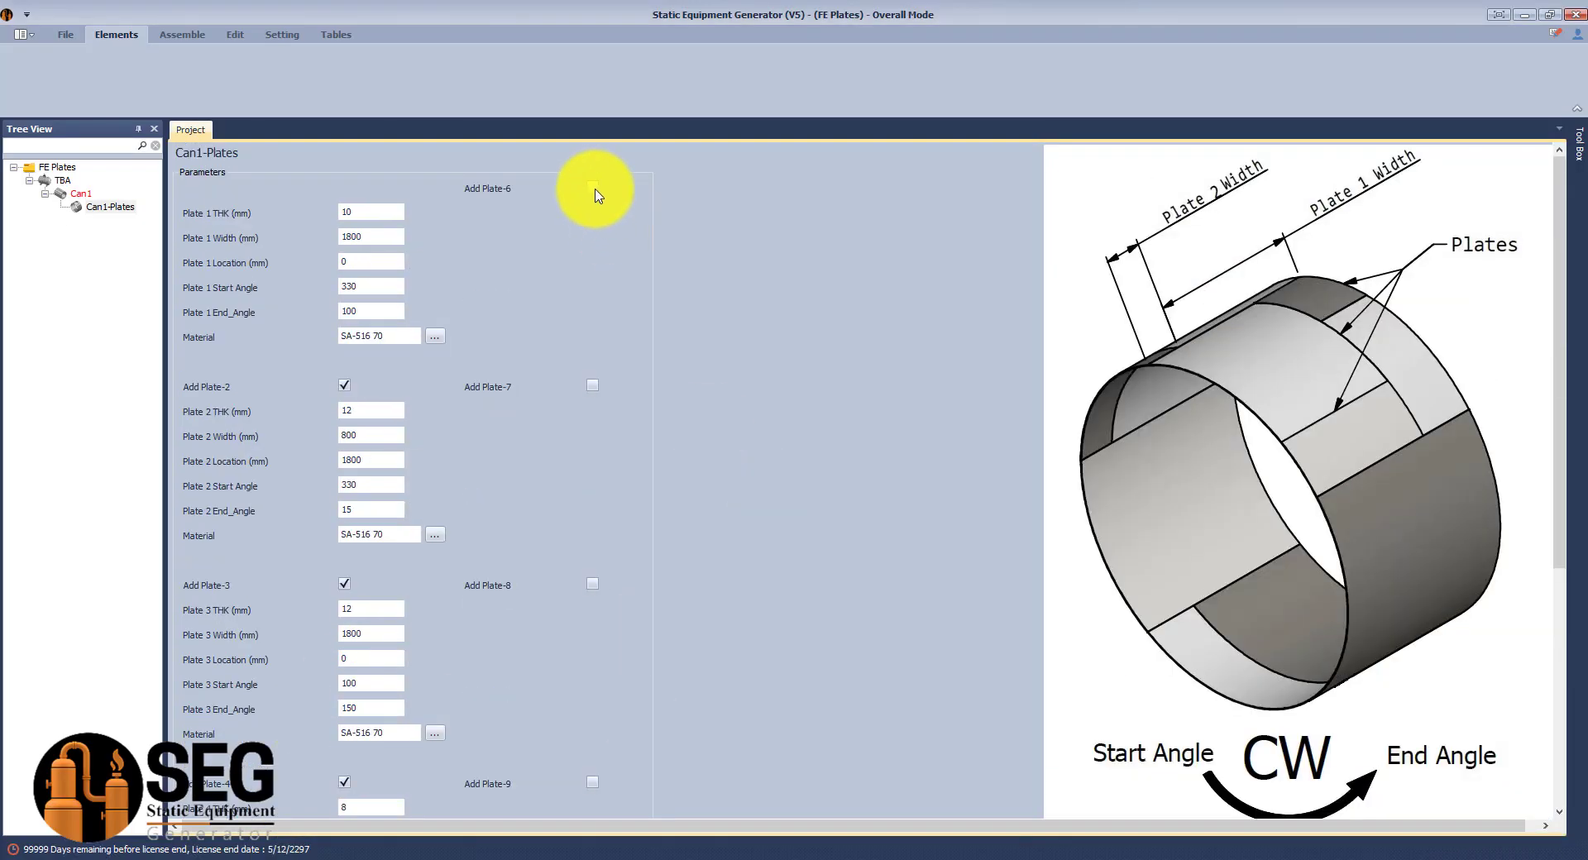
pyautogui.click(1106, 855)
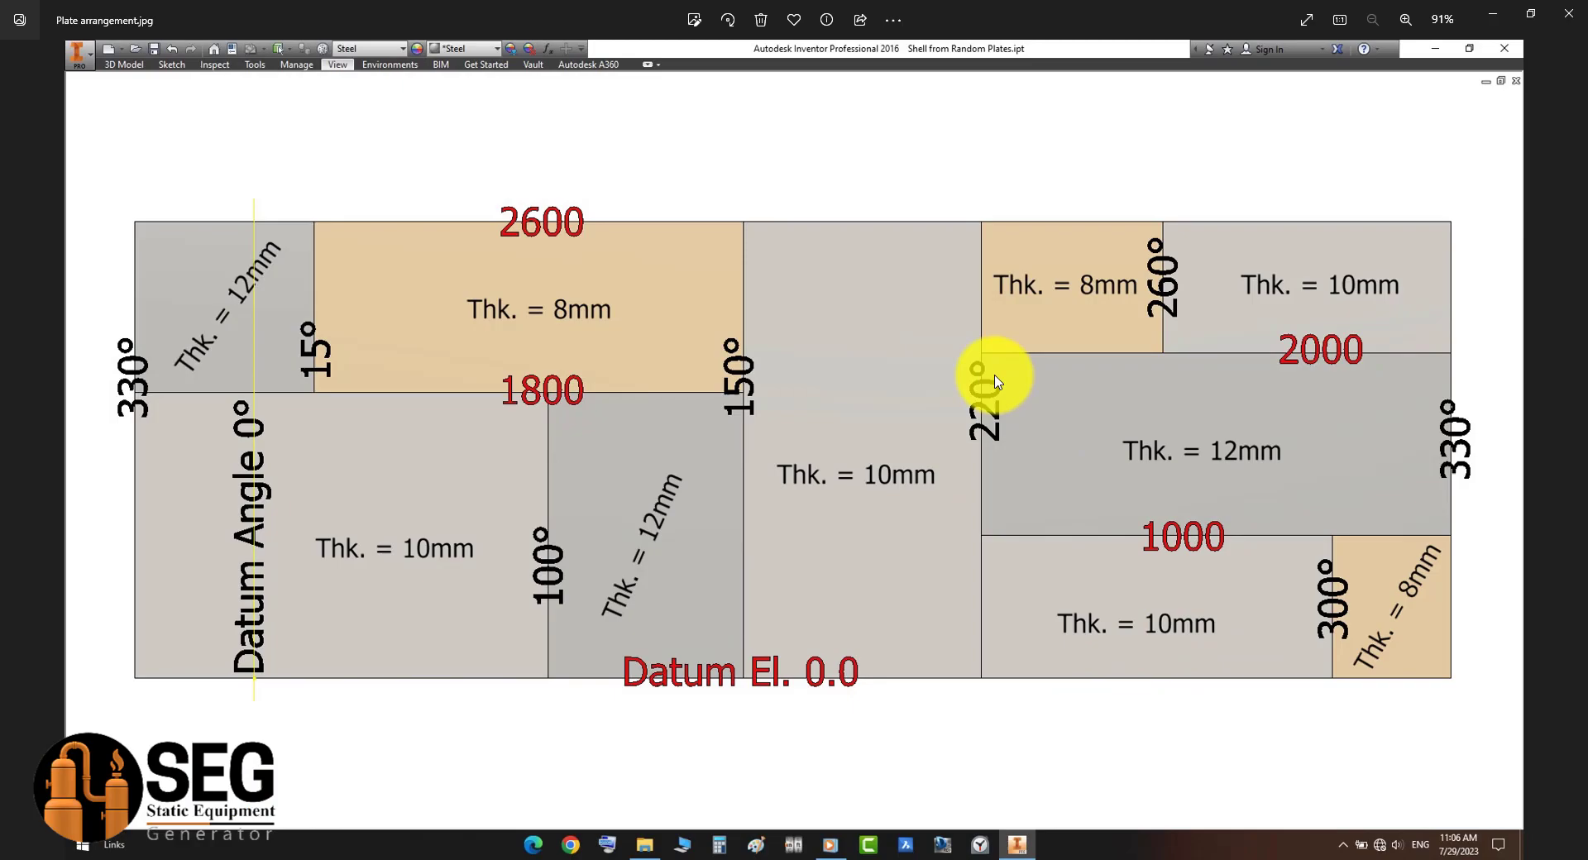
pyautogui.click(1129, 854)
pyautogui.doubleClick(619, 286)
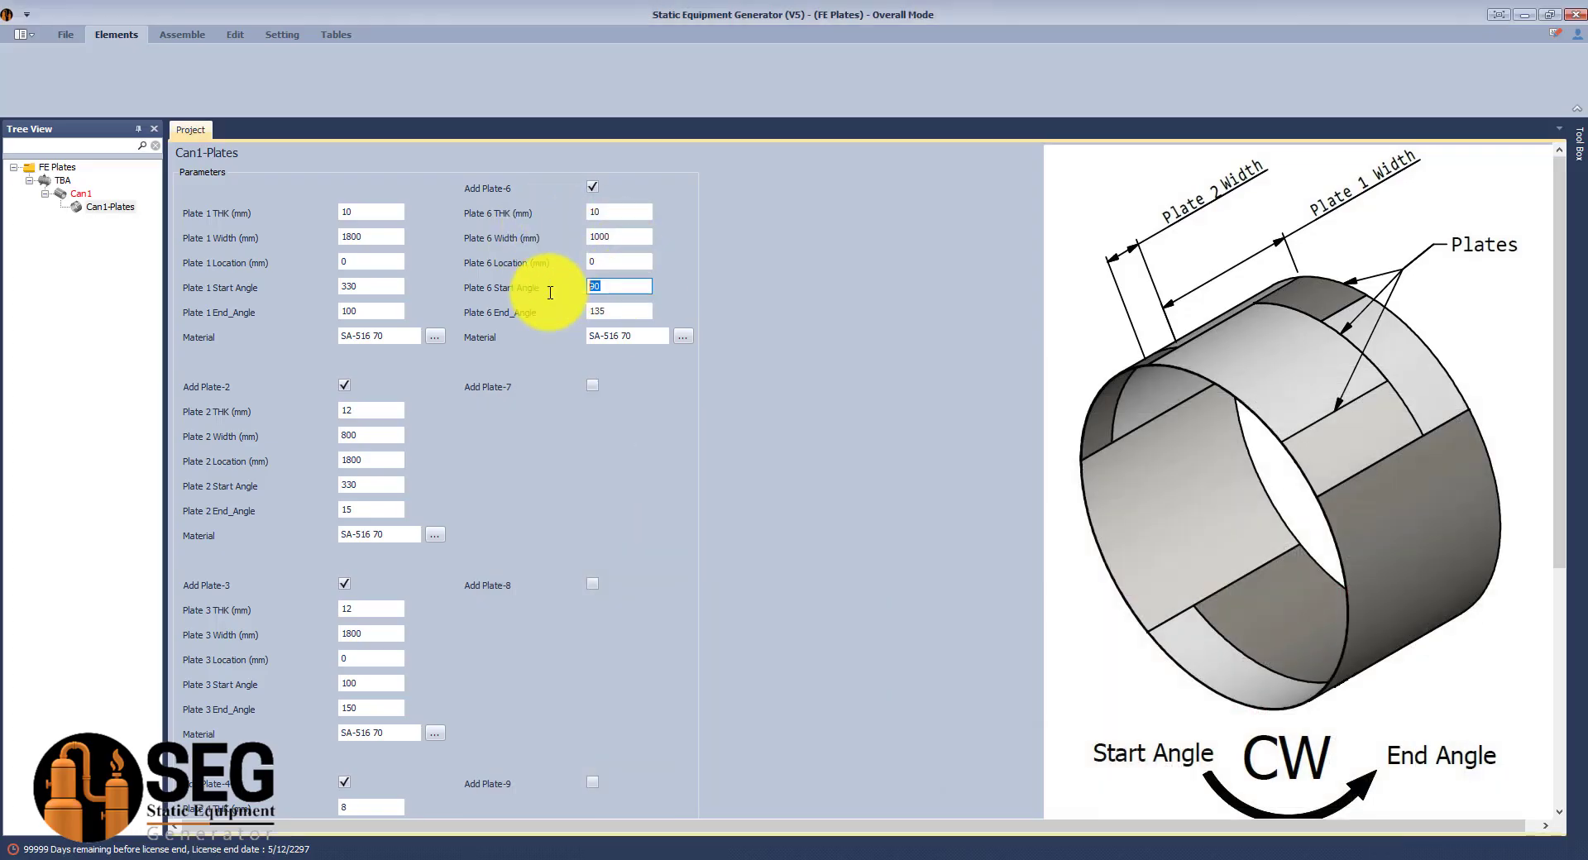
pyautogui.press('Tab')
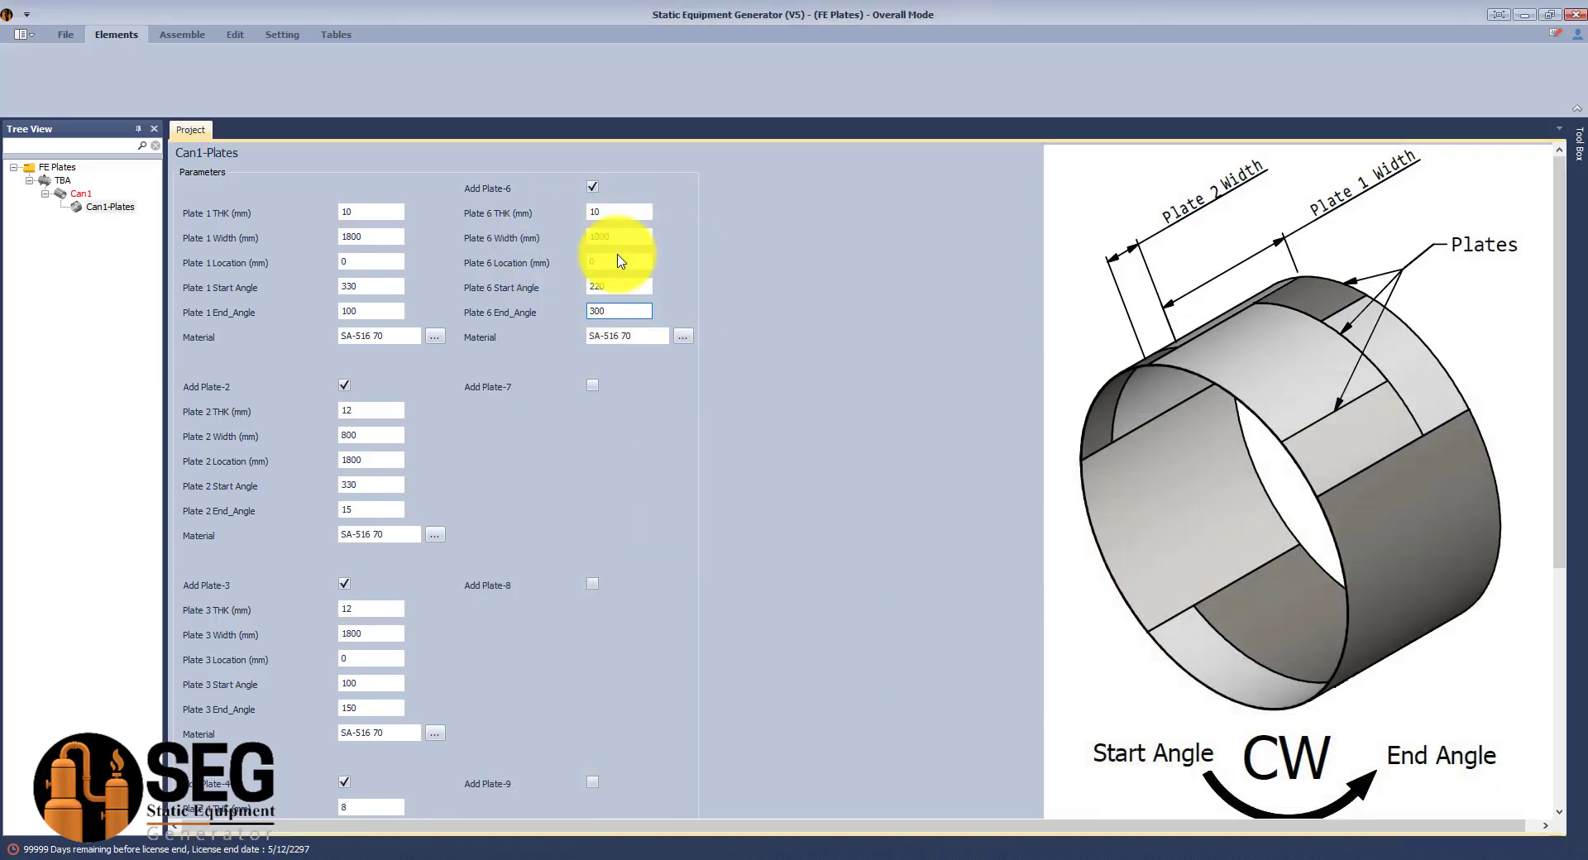
pyautogui.click(1104, 857)
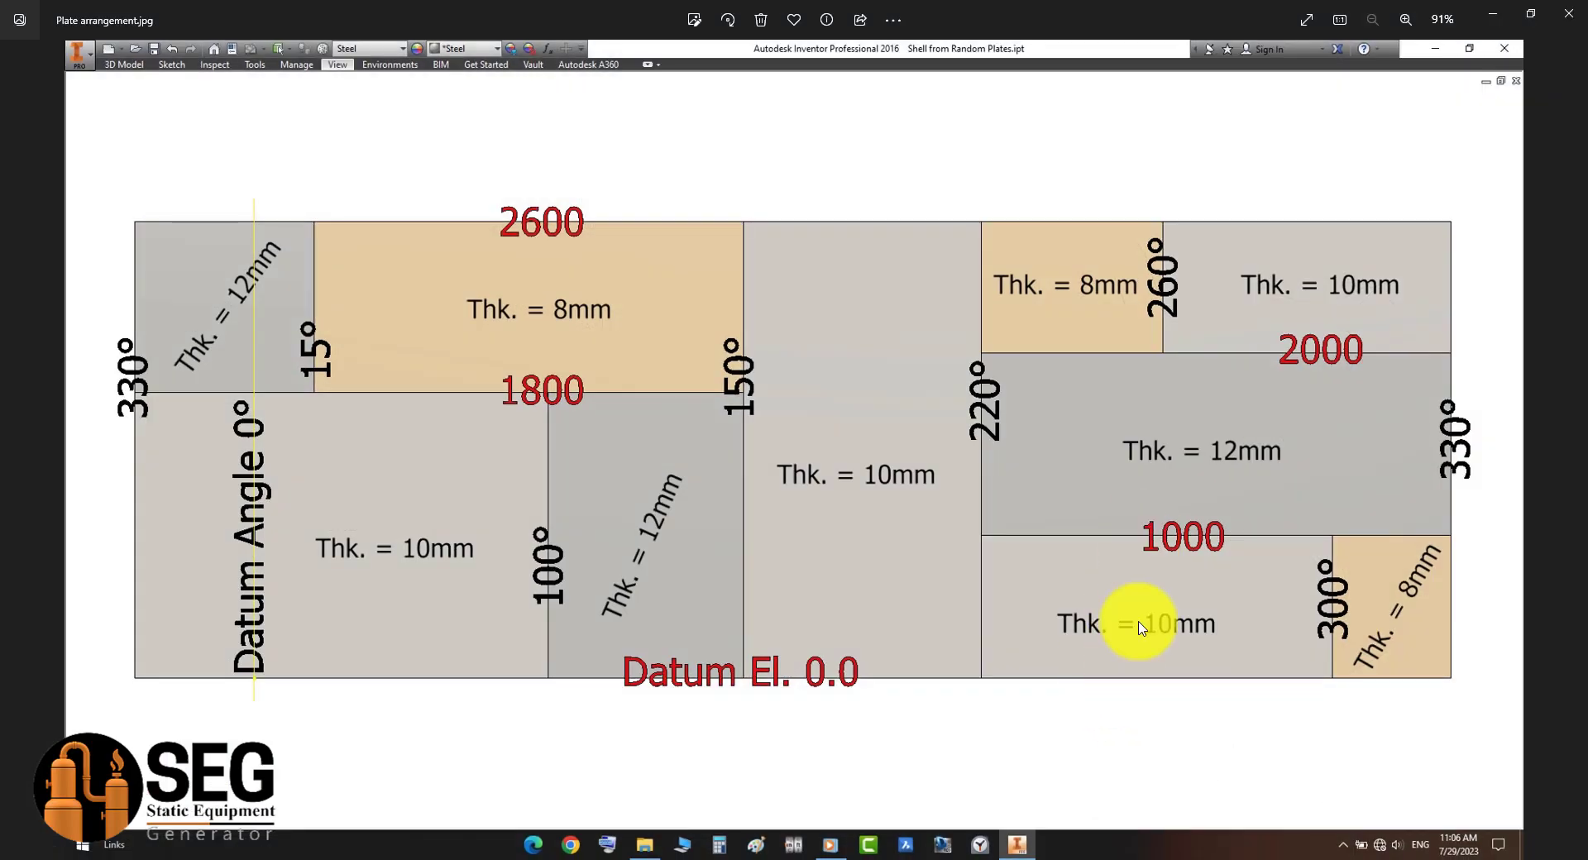
pyautogui.click(1134, 852)
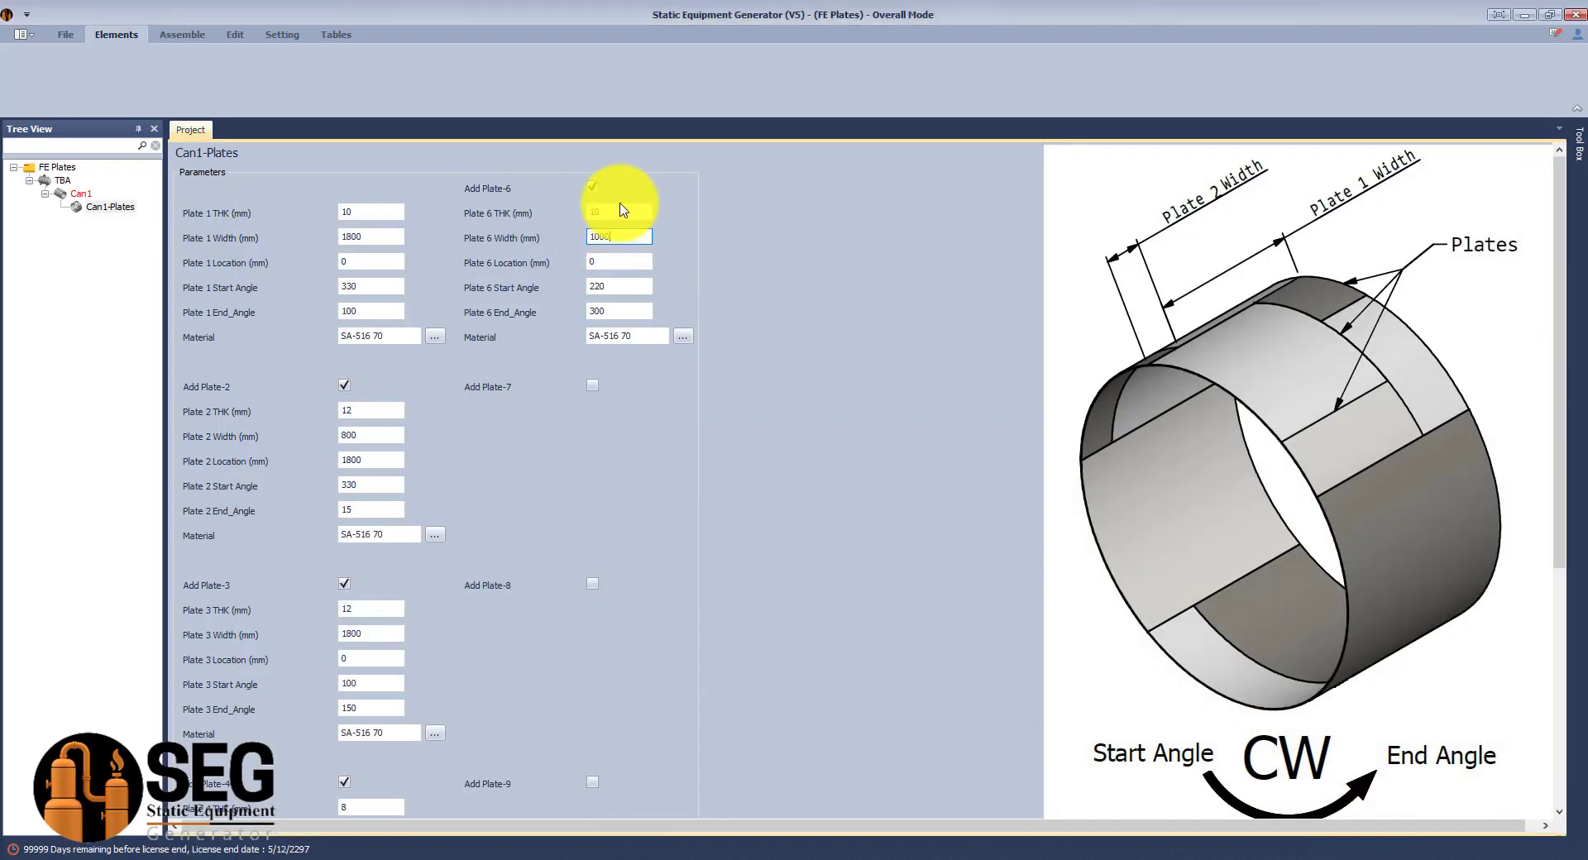
pyautogui.click(1109, 853)
pyautogui.click(1129, 852)
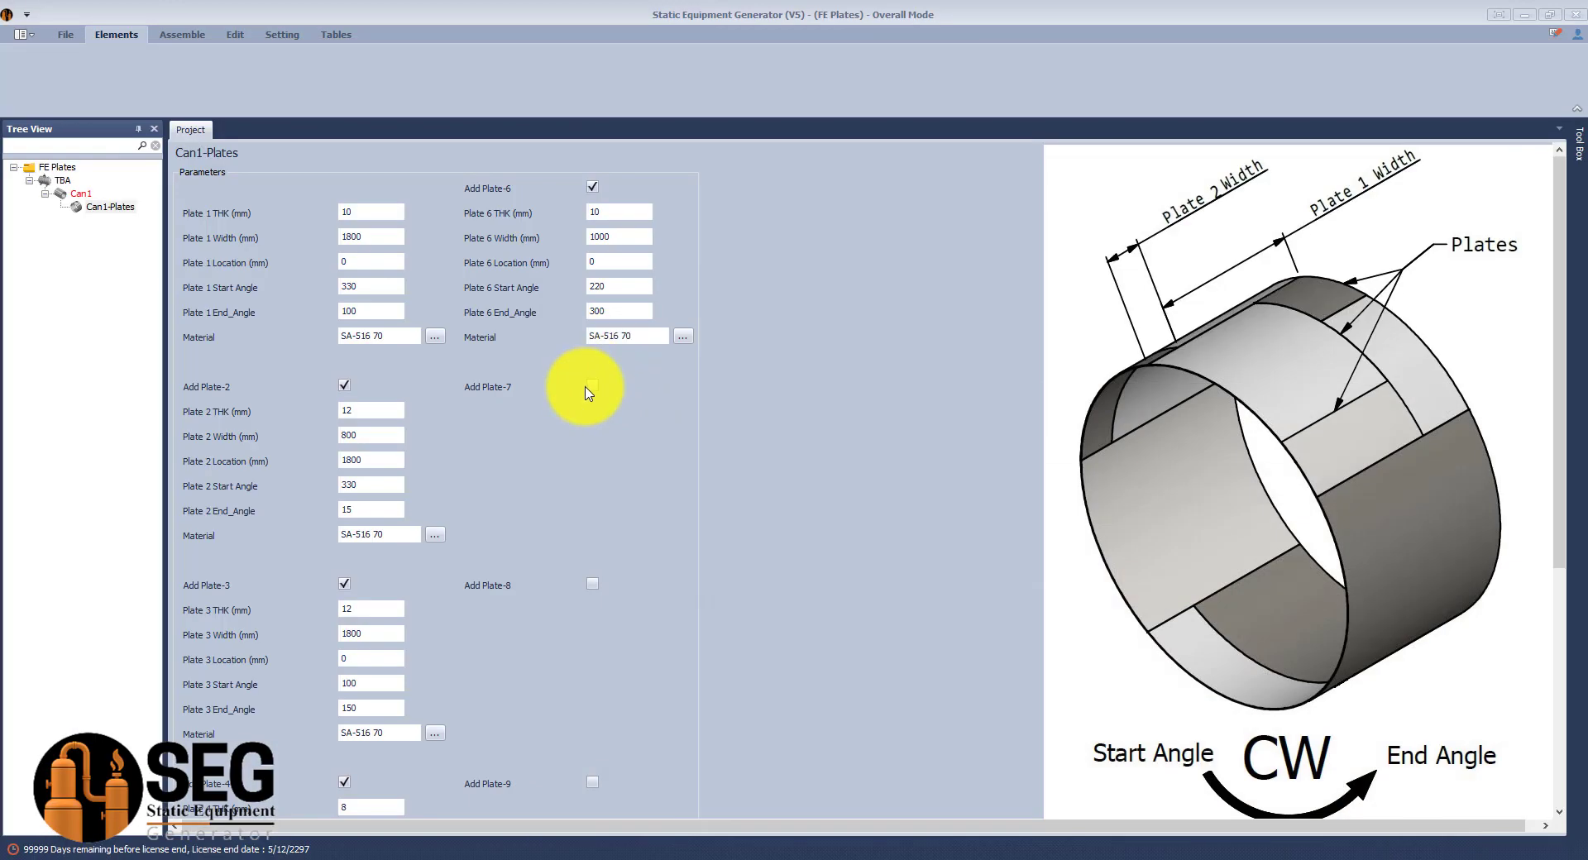
# Add Plate 7 as an 8 mm plate spanning 300° to 330°, and enable Plate 8
pyautogui.click(606, 411)
pyautogui.click(1129, 852)
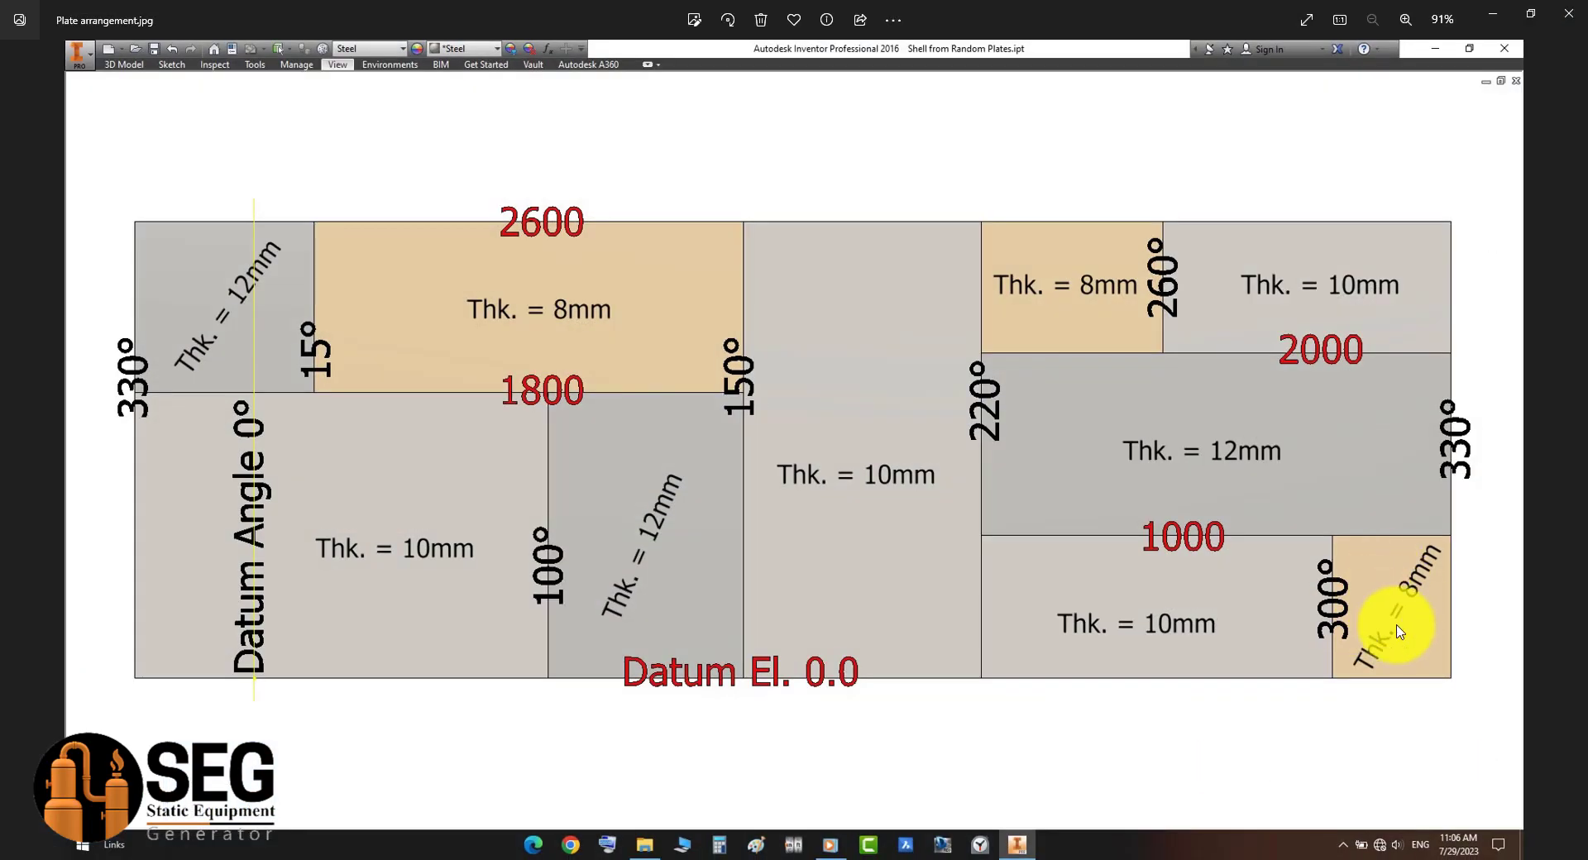
pyautogui.click(1144, 852)
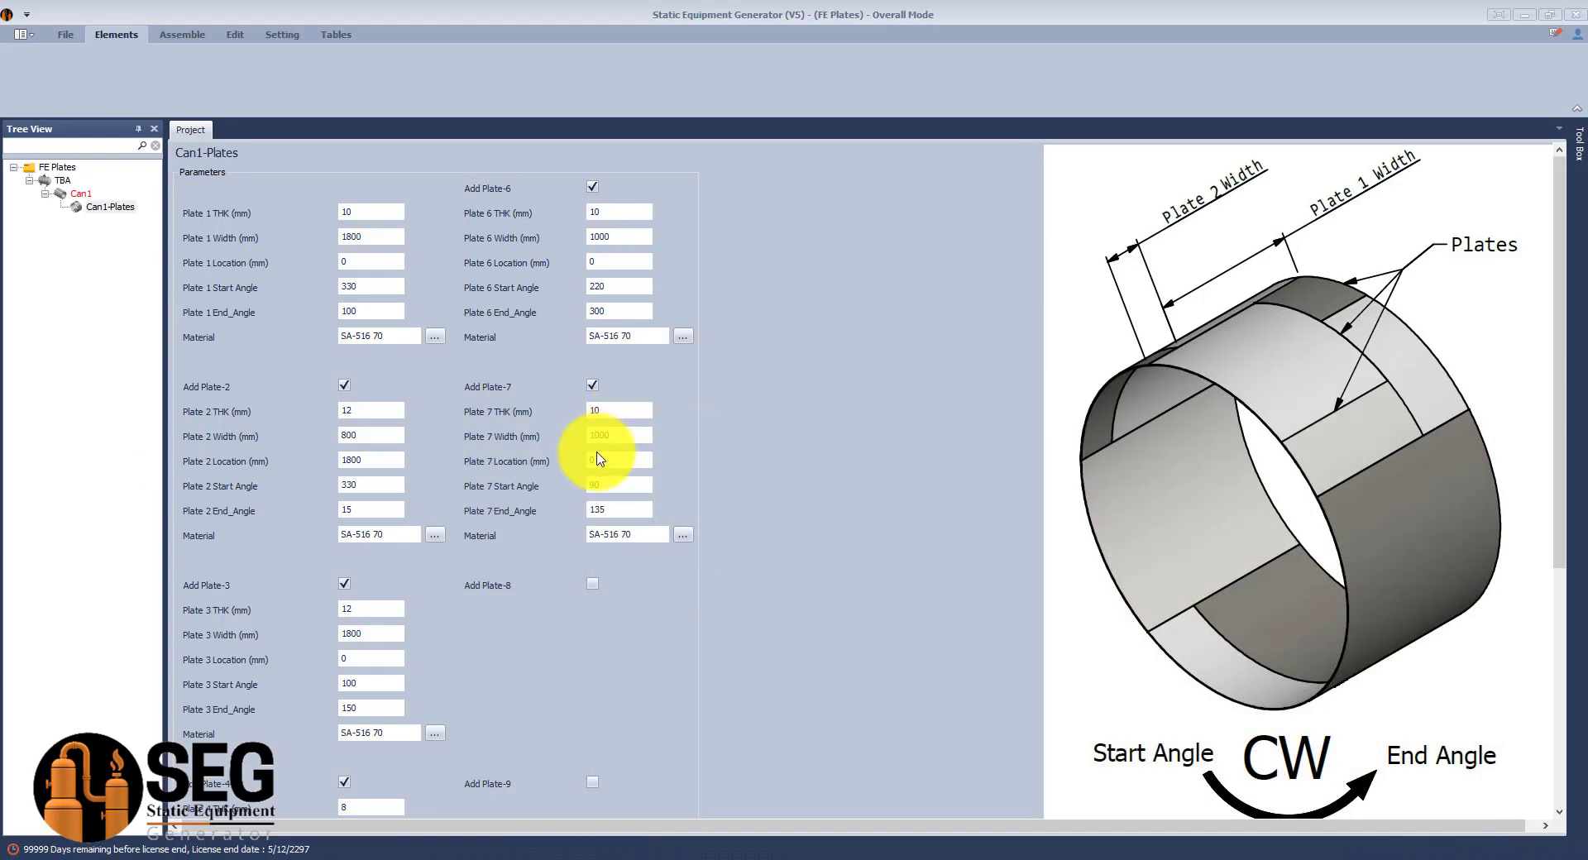
pyautogui.click(592, 485)
pyautogui.click(613, 510)
pyautogui.write('330')
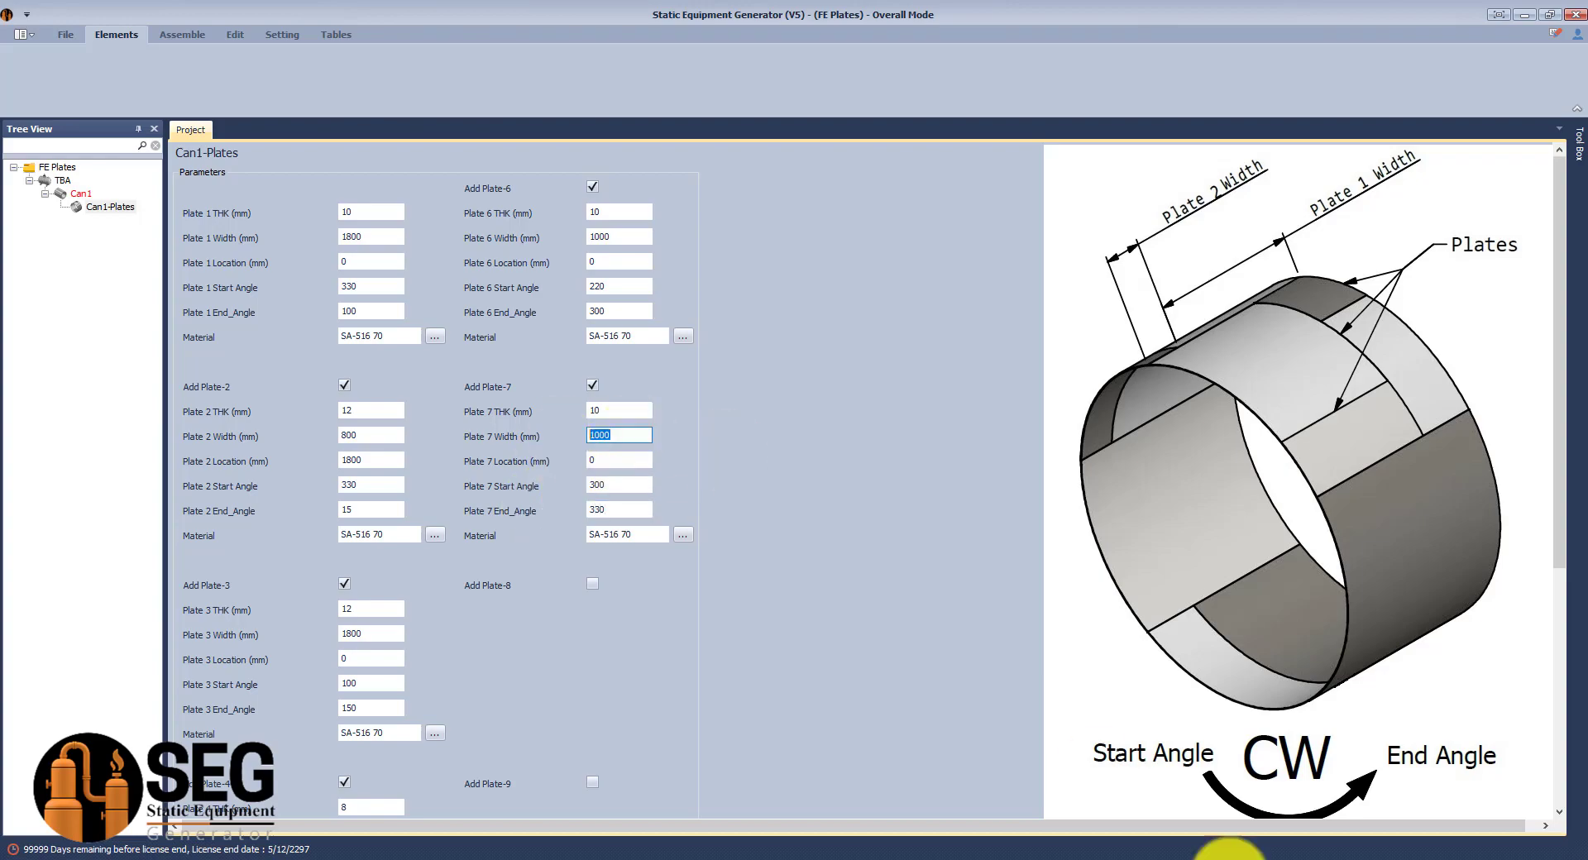
pyautogui.click(1230, 857)
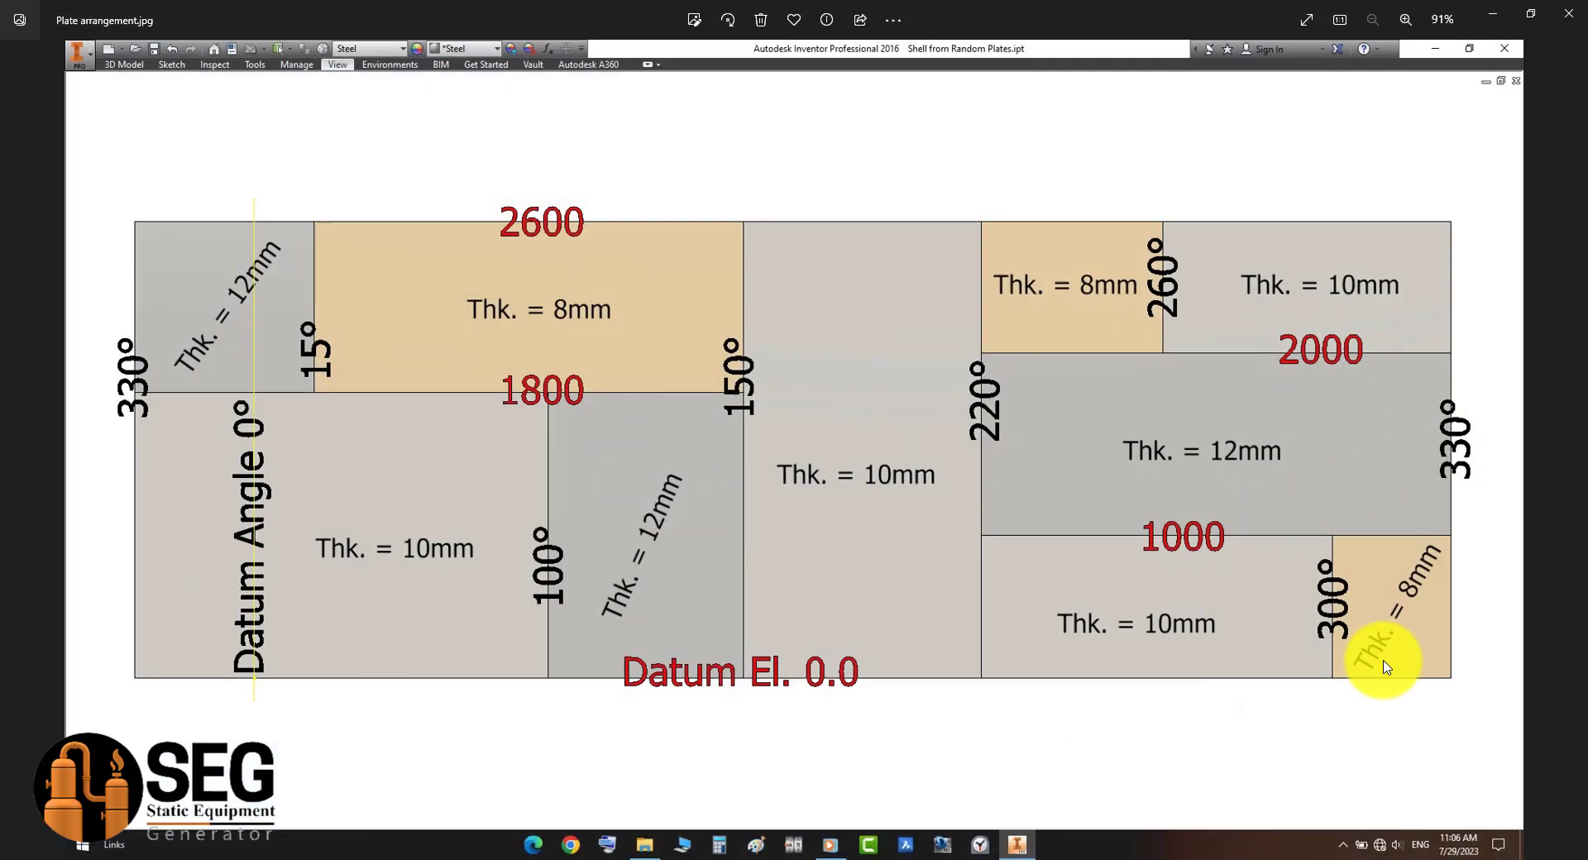
pyautogui.click(1205, 836)
pyautogui.click(608, 411)
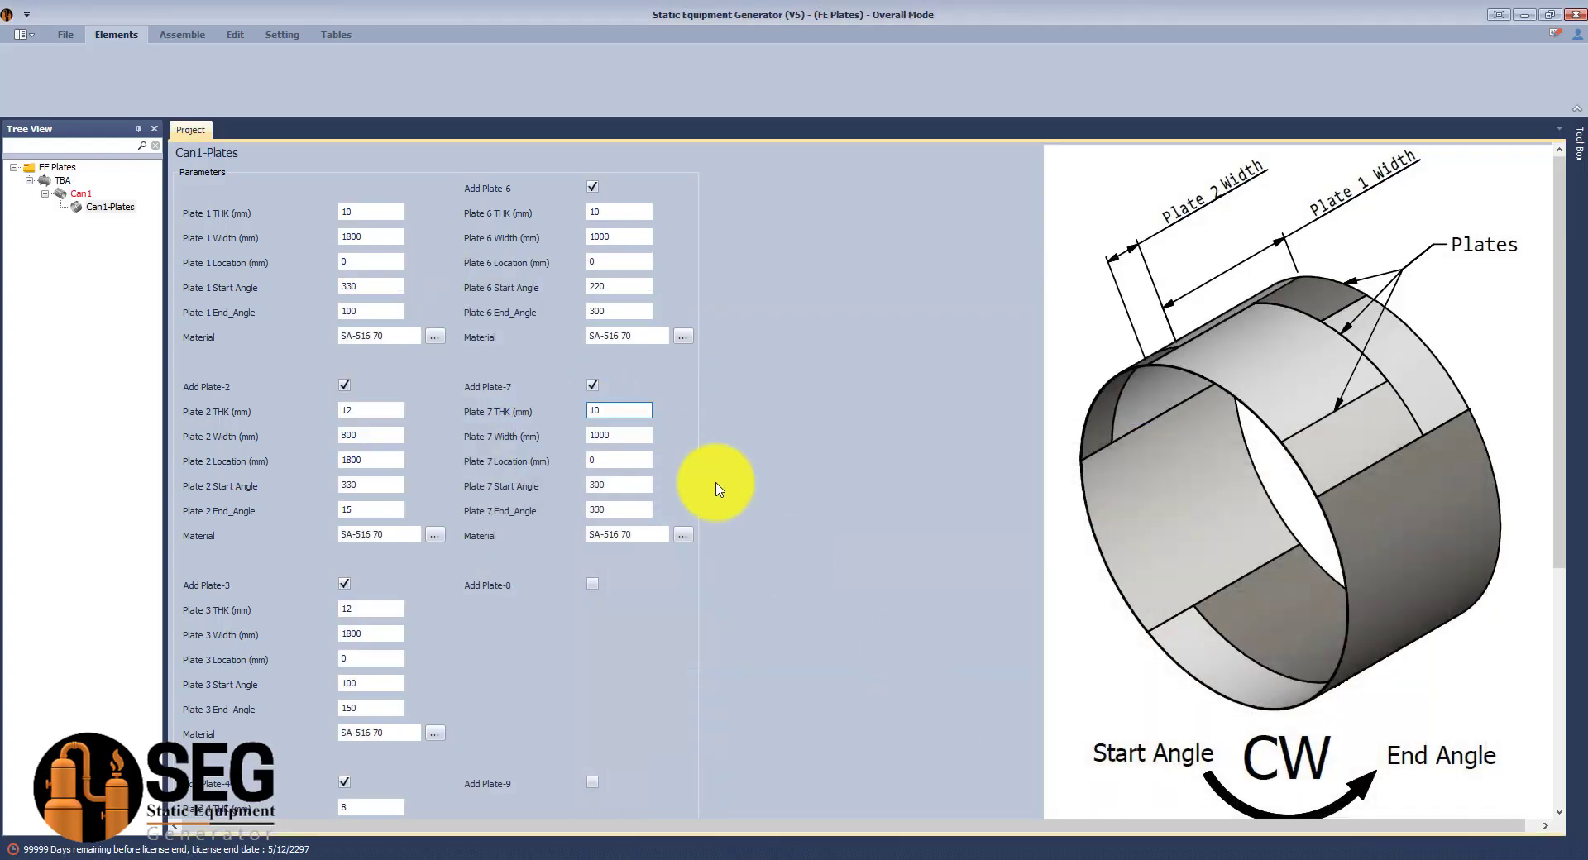
pyautogui.write('8')
pyautogui.click(592, 584)
pyautogui.click(1121, 852)
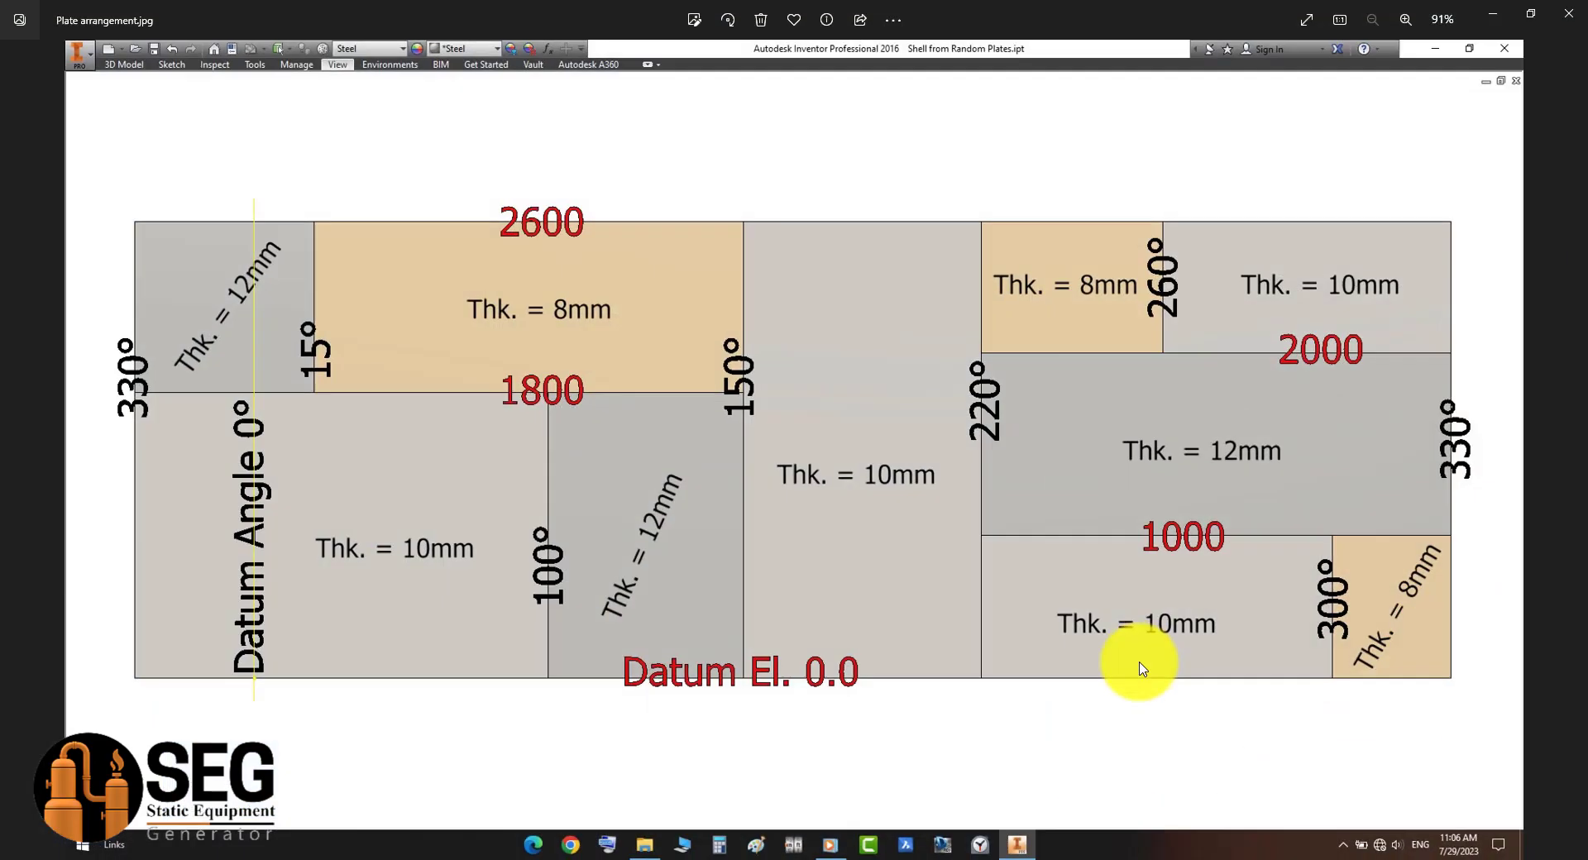
# Fill in Plate 8 spanning 220°–330° at location 1000, with width and thickness from the drawing, and add Plate 9
pyautogui.click(1116, 848)
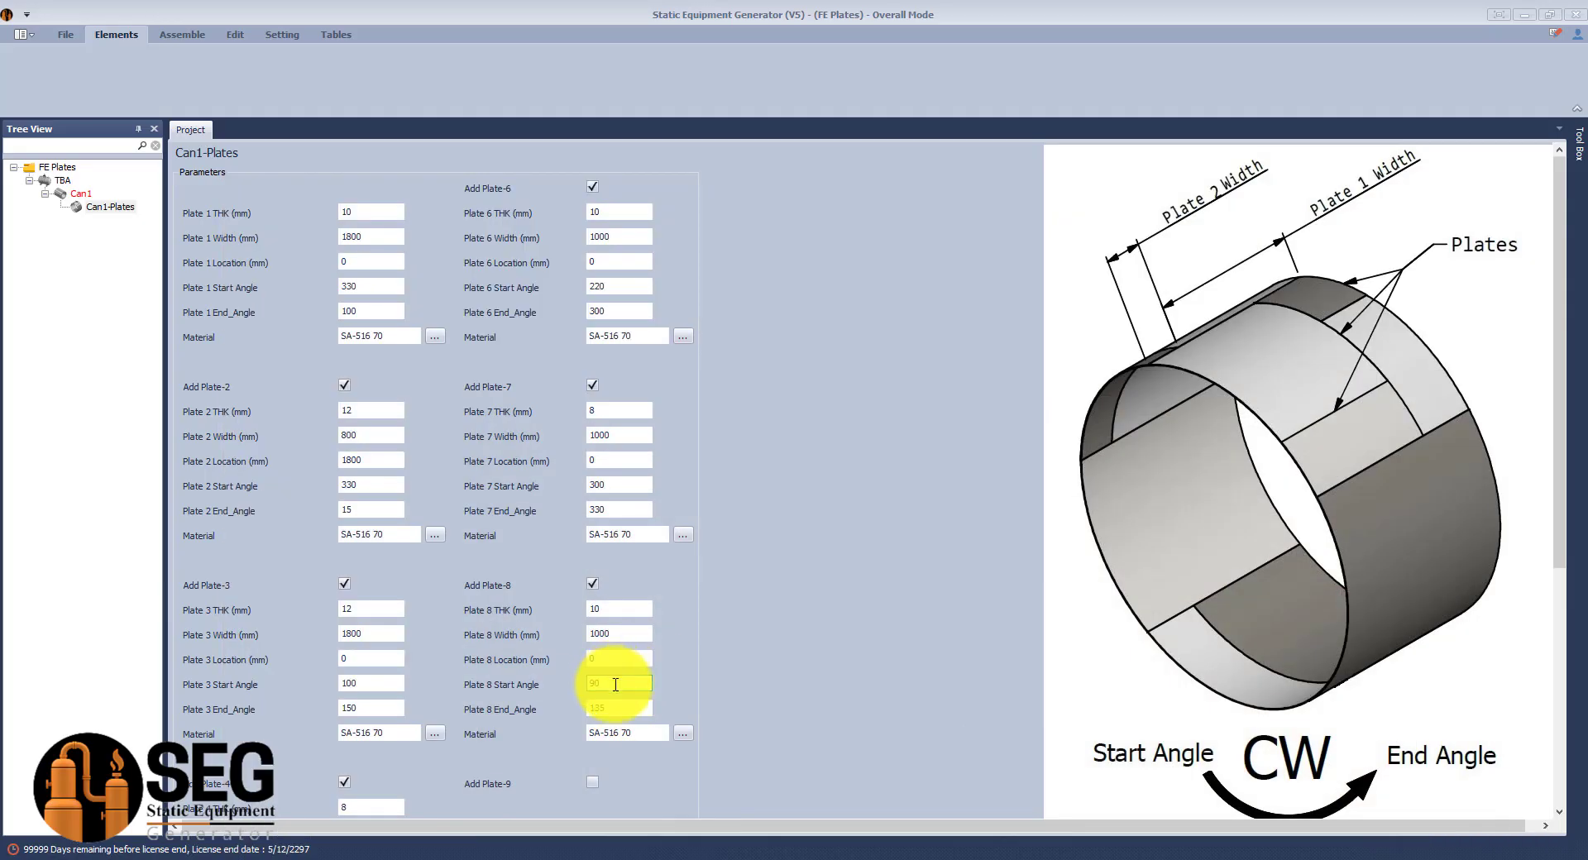
pyautogui.scroll(-5, 610, 496)
pyautogui.click(612, 387)
pyautogui.write('22')
pyautogui.press('Tab')
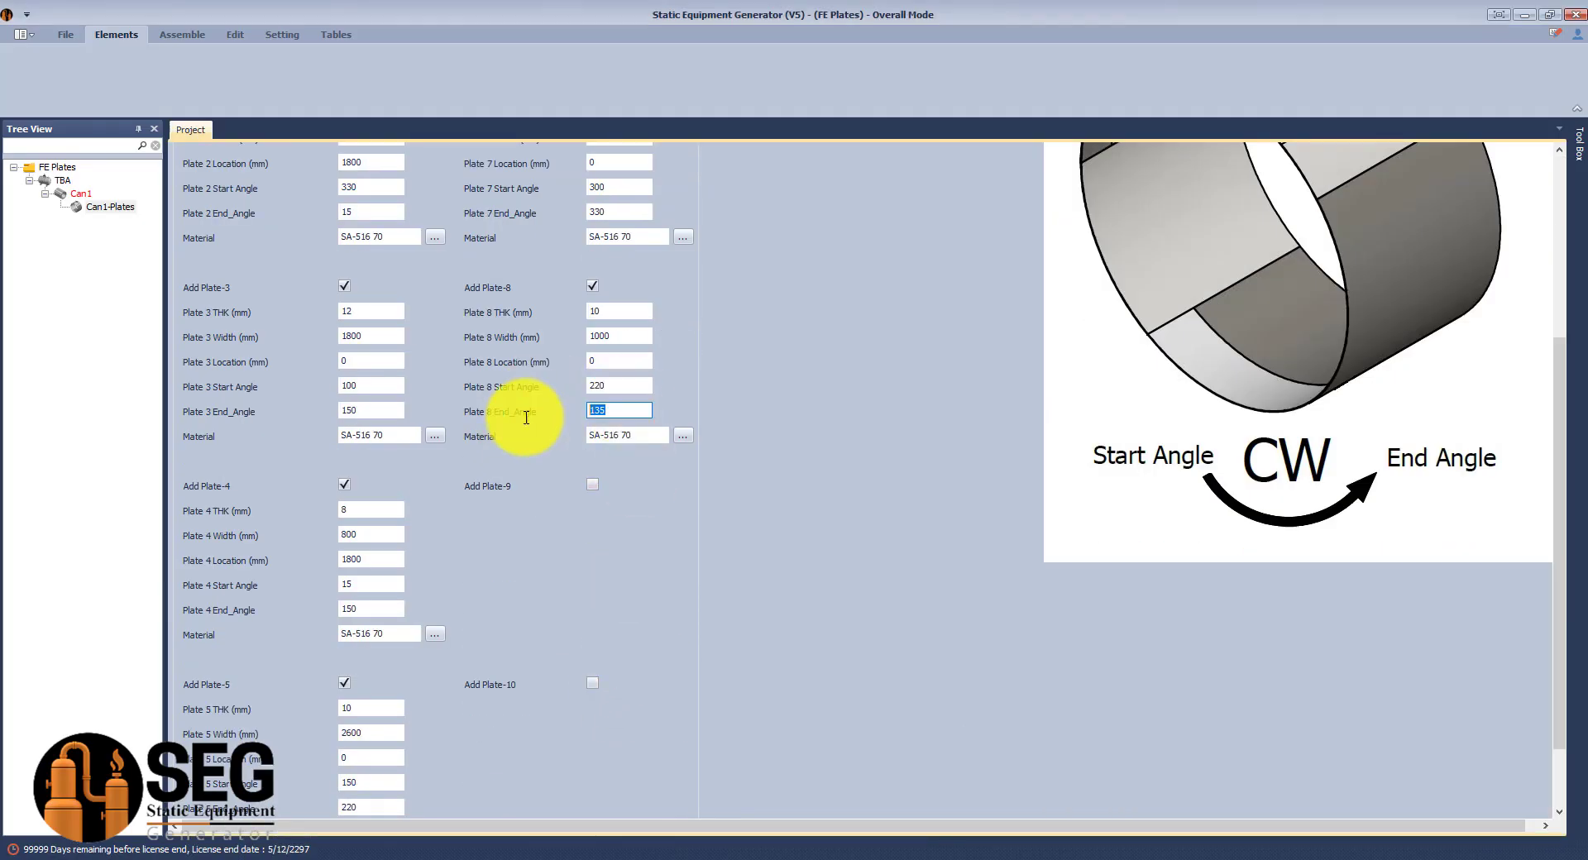
pyautogui.click(1120, 845)
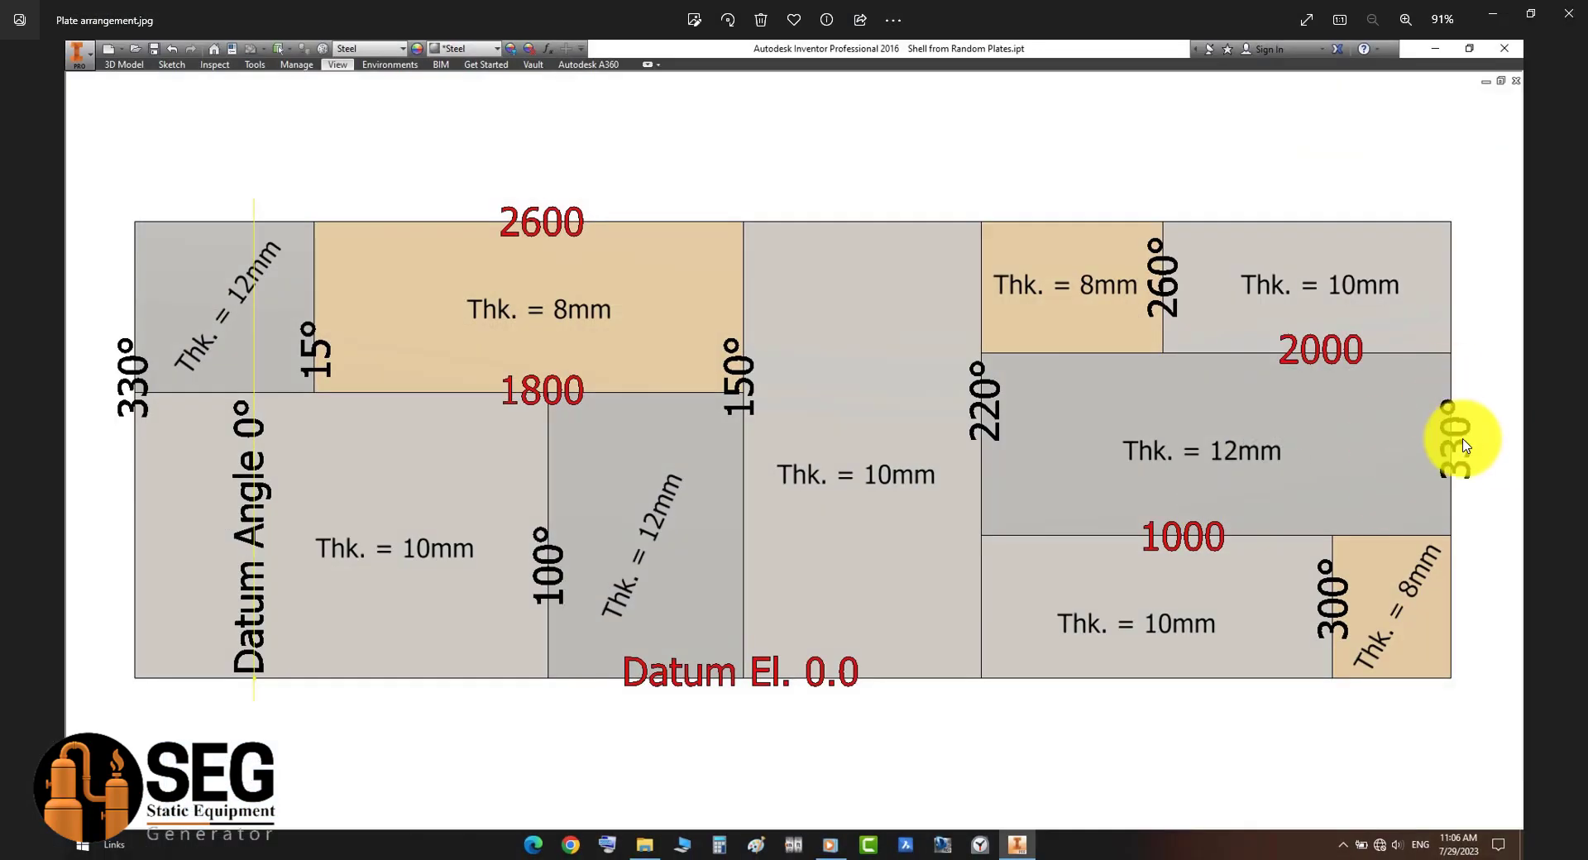
pyautogui.click(1079, 847)
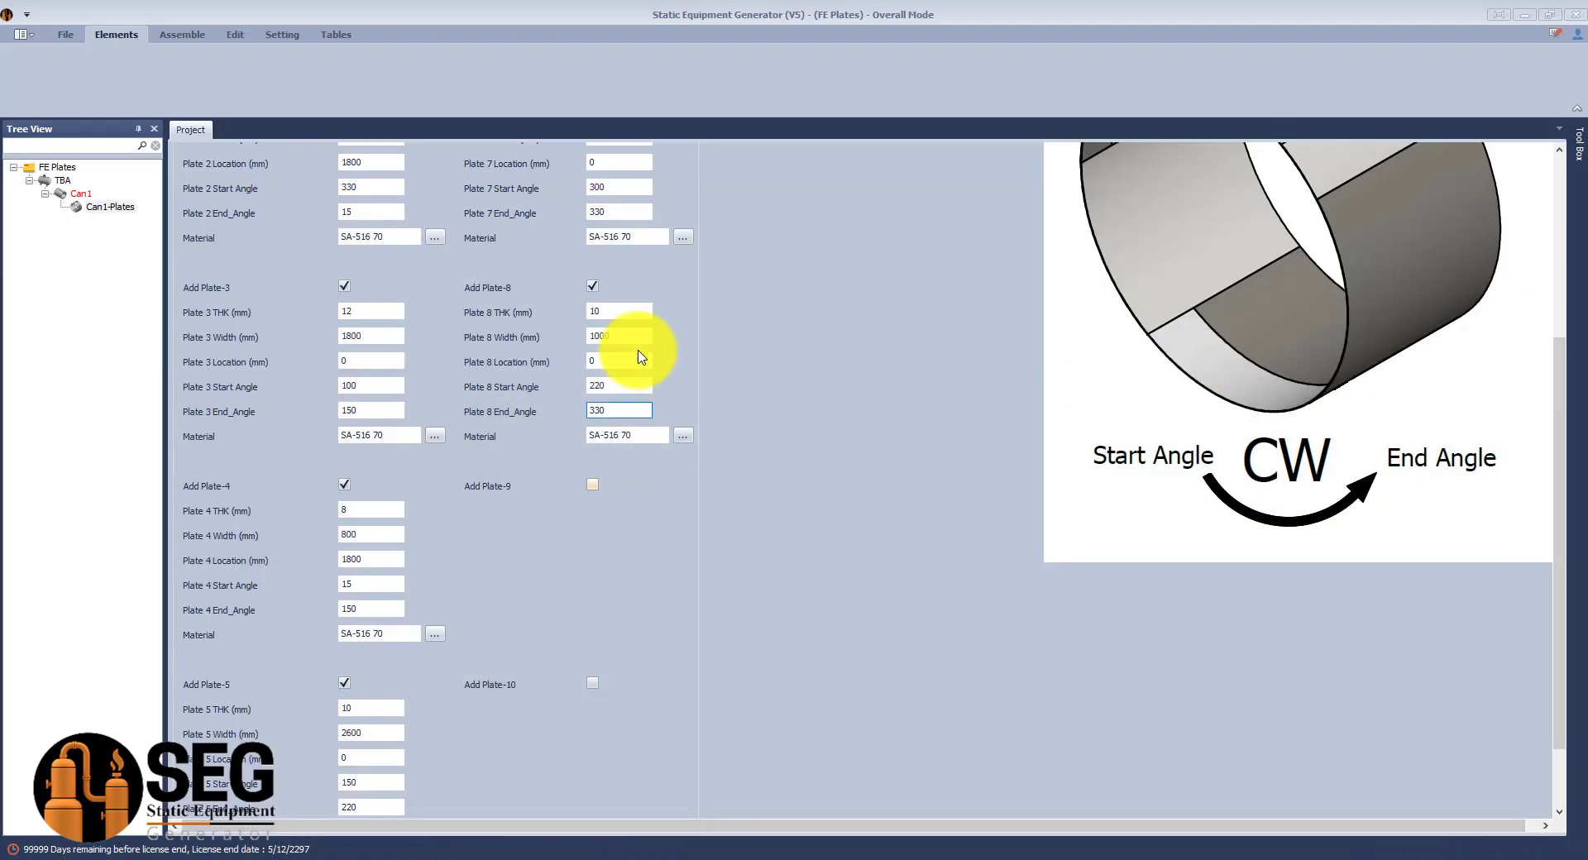
pyautogui.click(611, 361)
pyautogui.write('100')
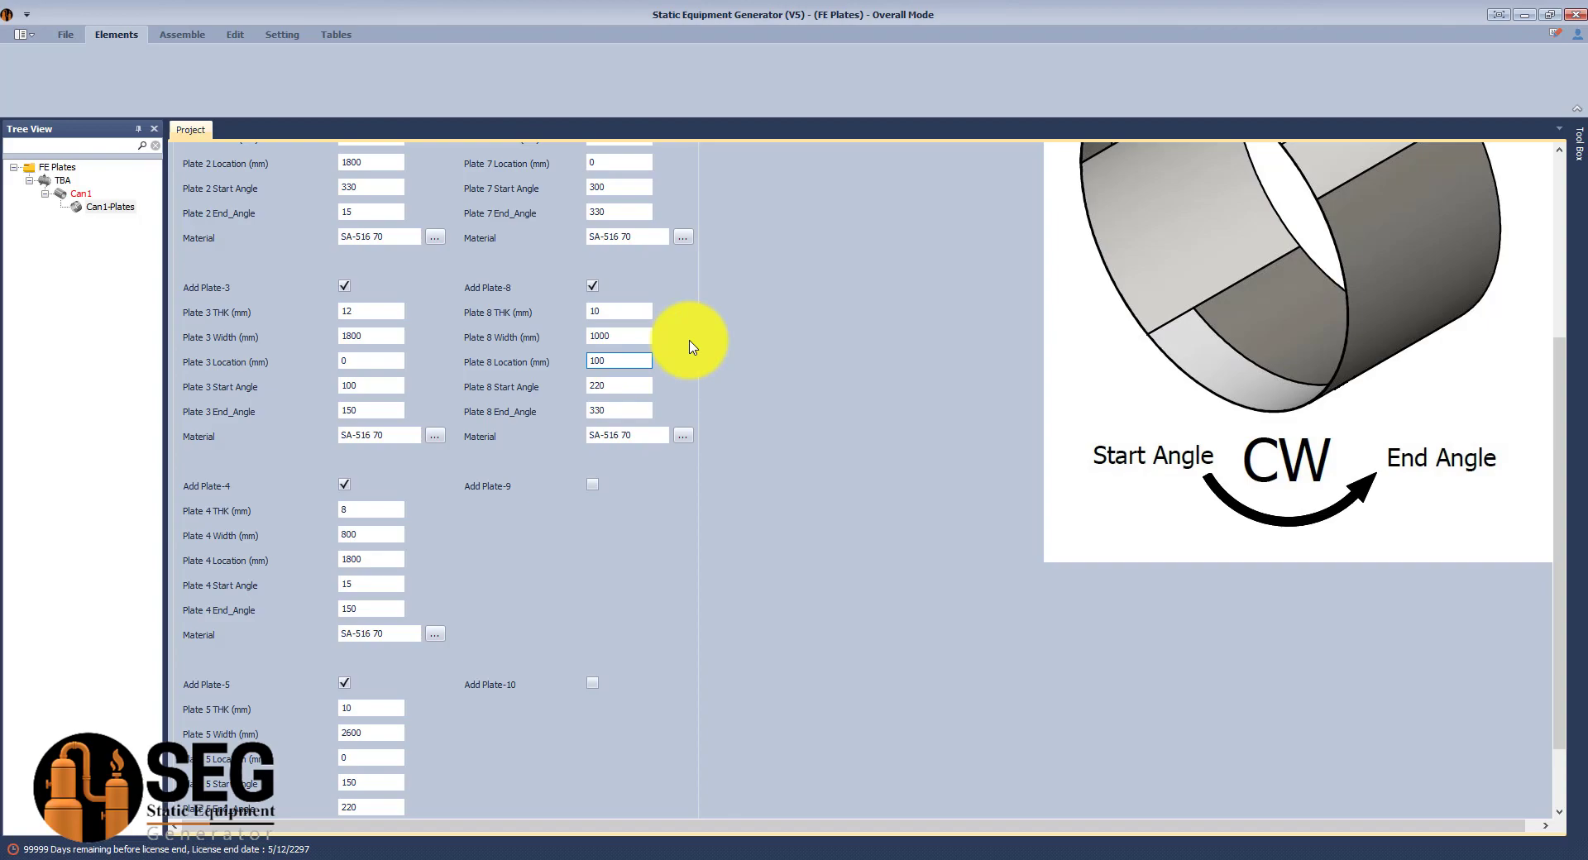
pyautogui.write('0')
pyautogui.click(592, 483)
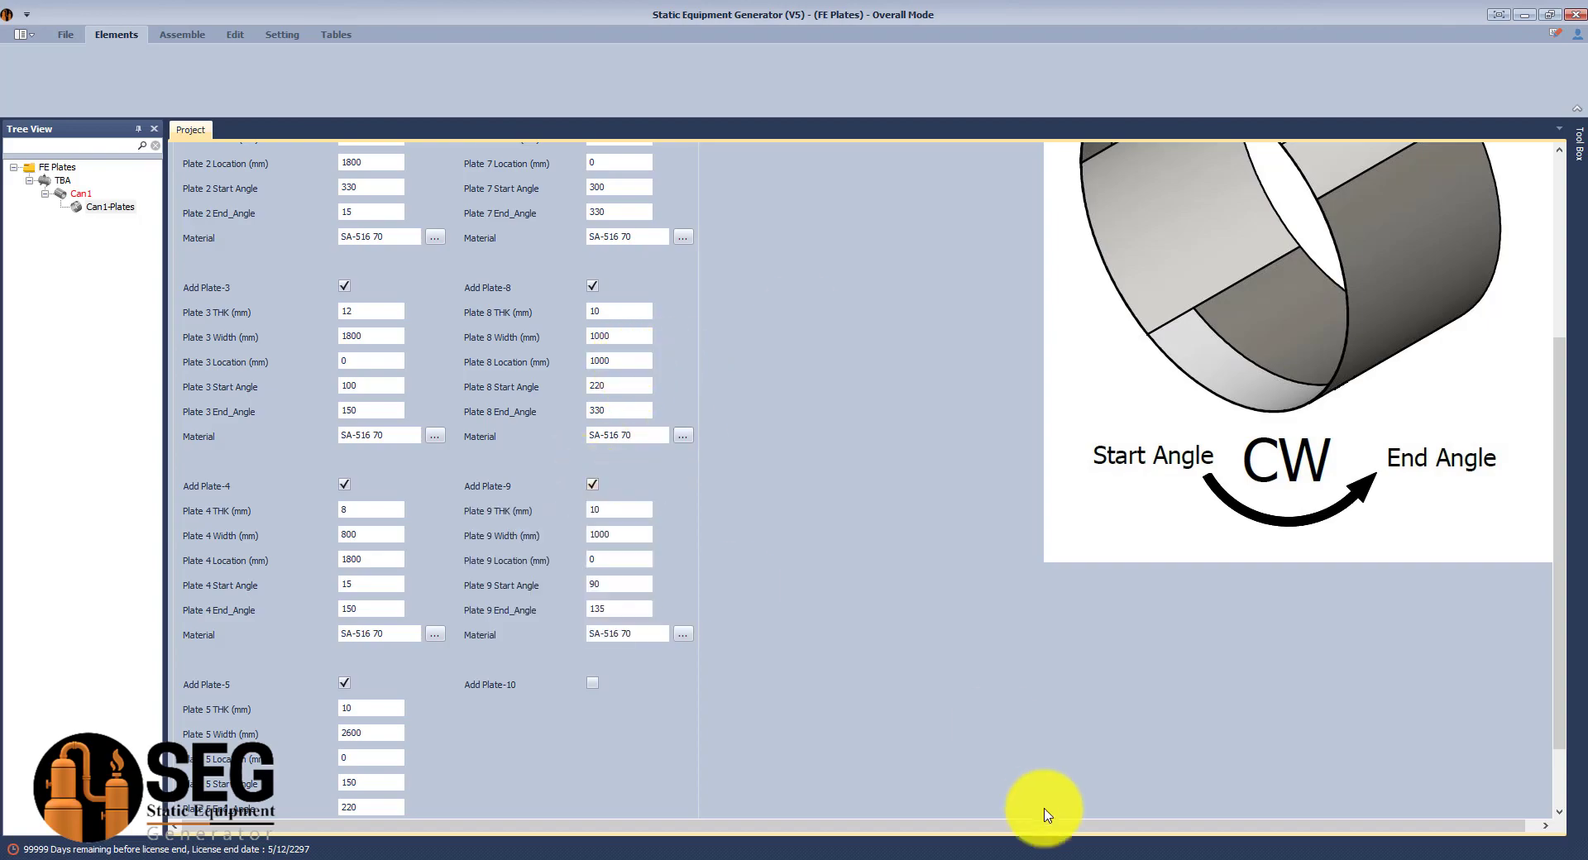
pyautogui.click(1116, 845)
pyautogui.click(1080, 848)
pyautogui.click(608, 335)
pyautogui.click(592, 312)
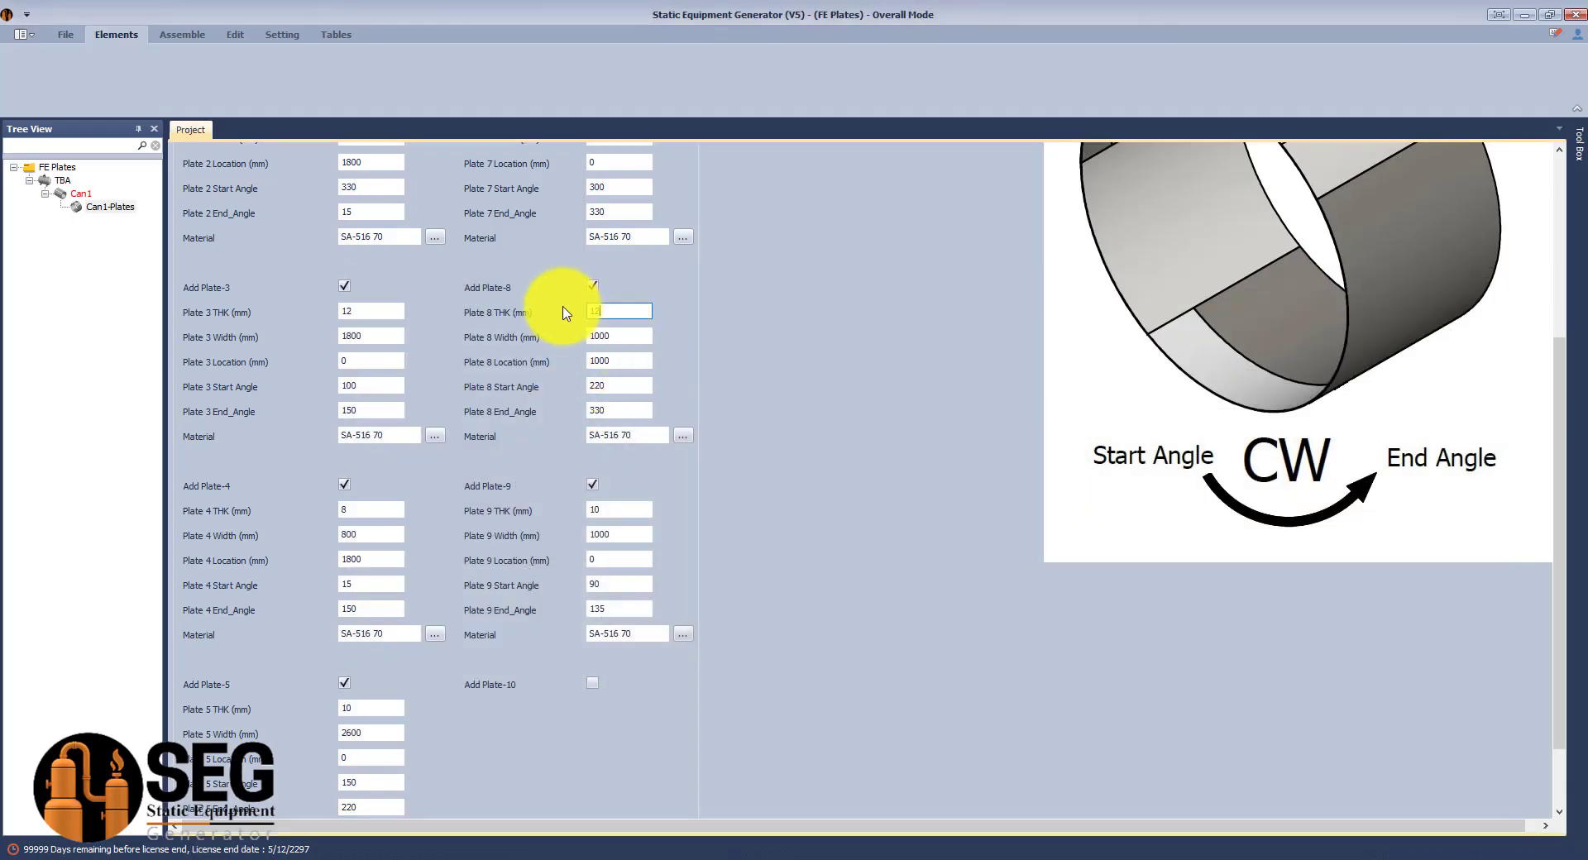
# Set Plate 9 to 8 mm thick and 6200 mm wide
pyautogui.scroll(-2, 629, 562)
pyautogui.click(1117, 845)
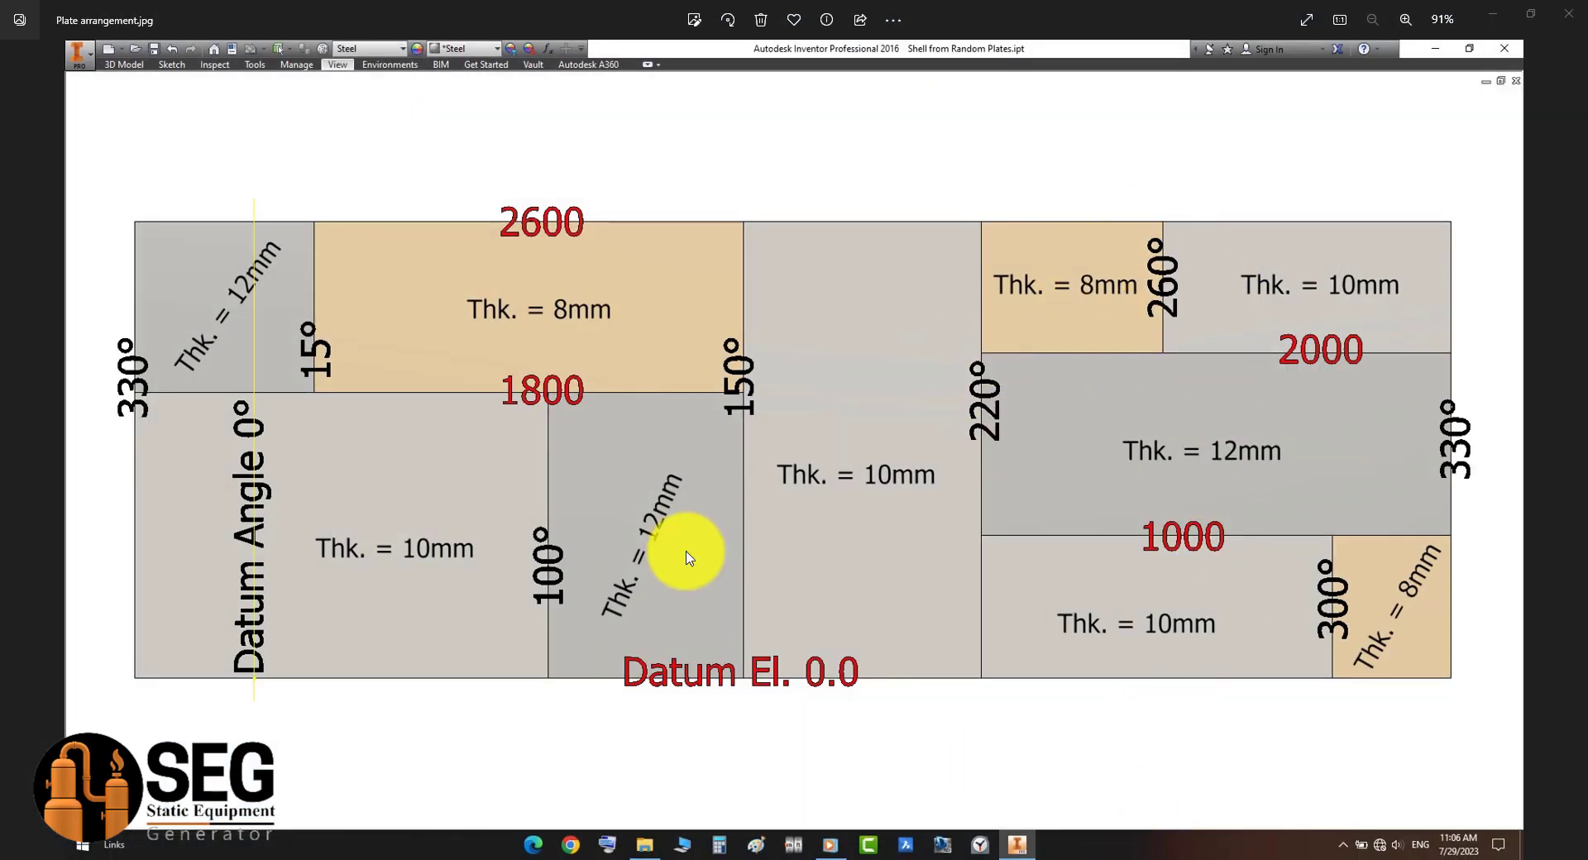
pyautogui.hotkey('alt', 'Tab')
pyautogui.doubleClick(620, 418)
pyautogui.write('8')
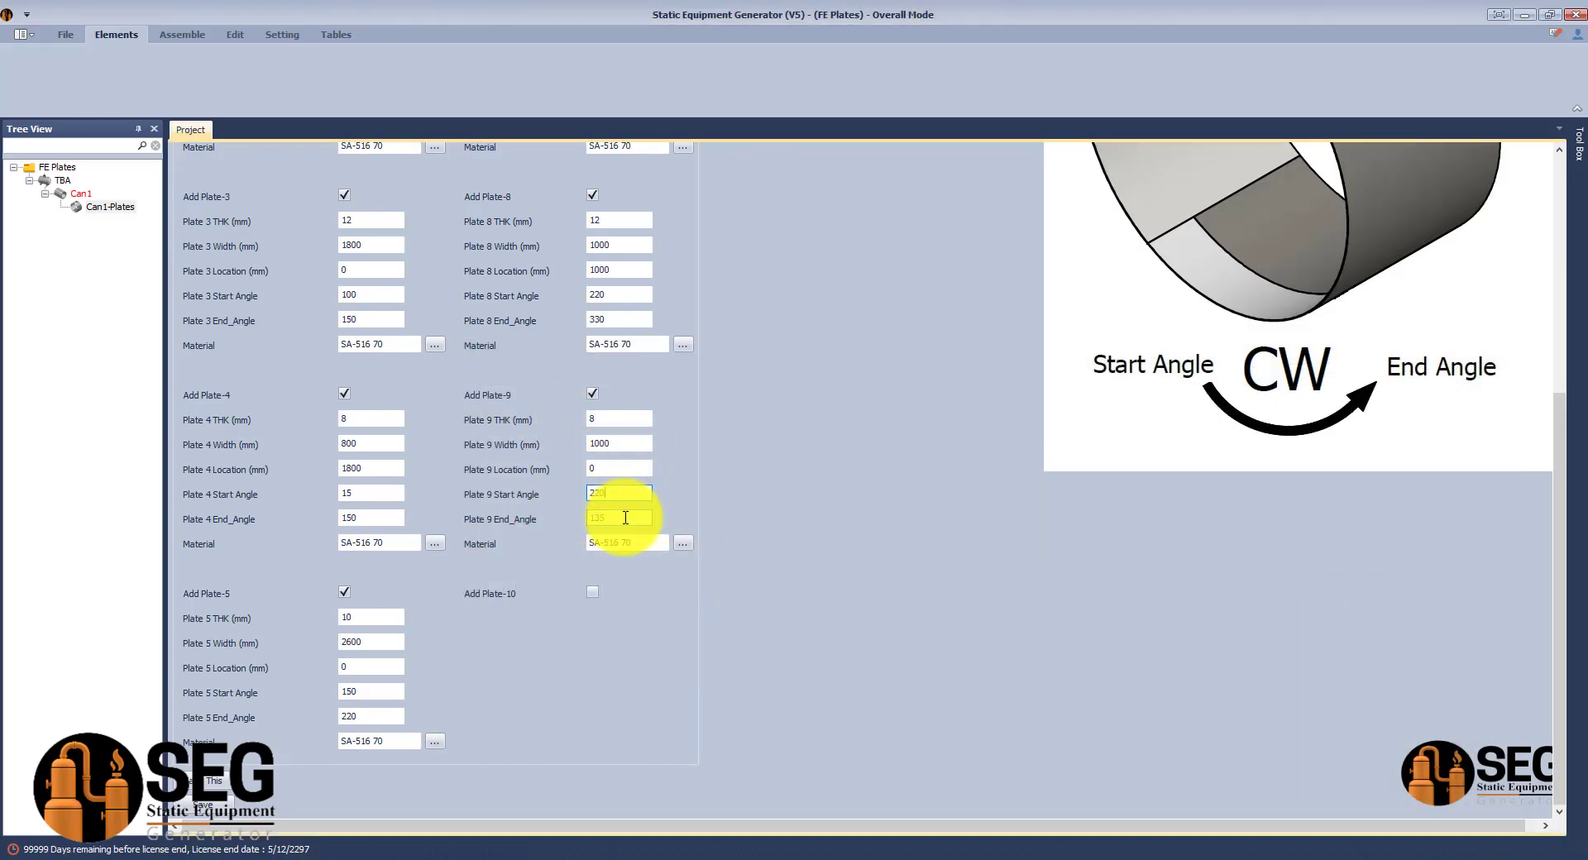
pyautogui.click(1109, 856)
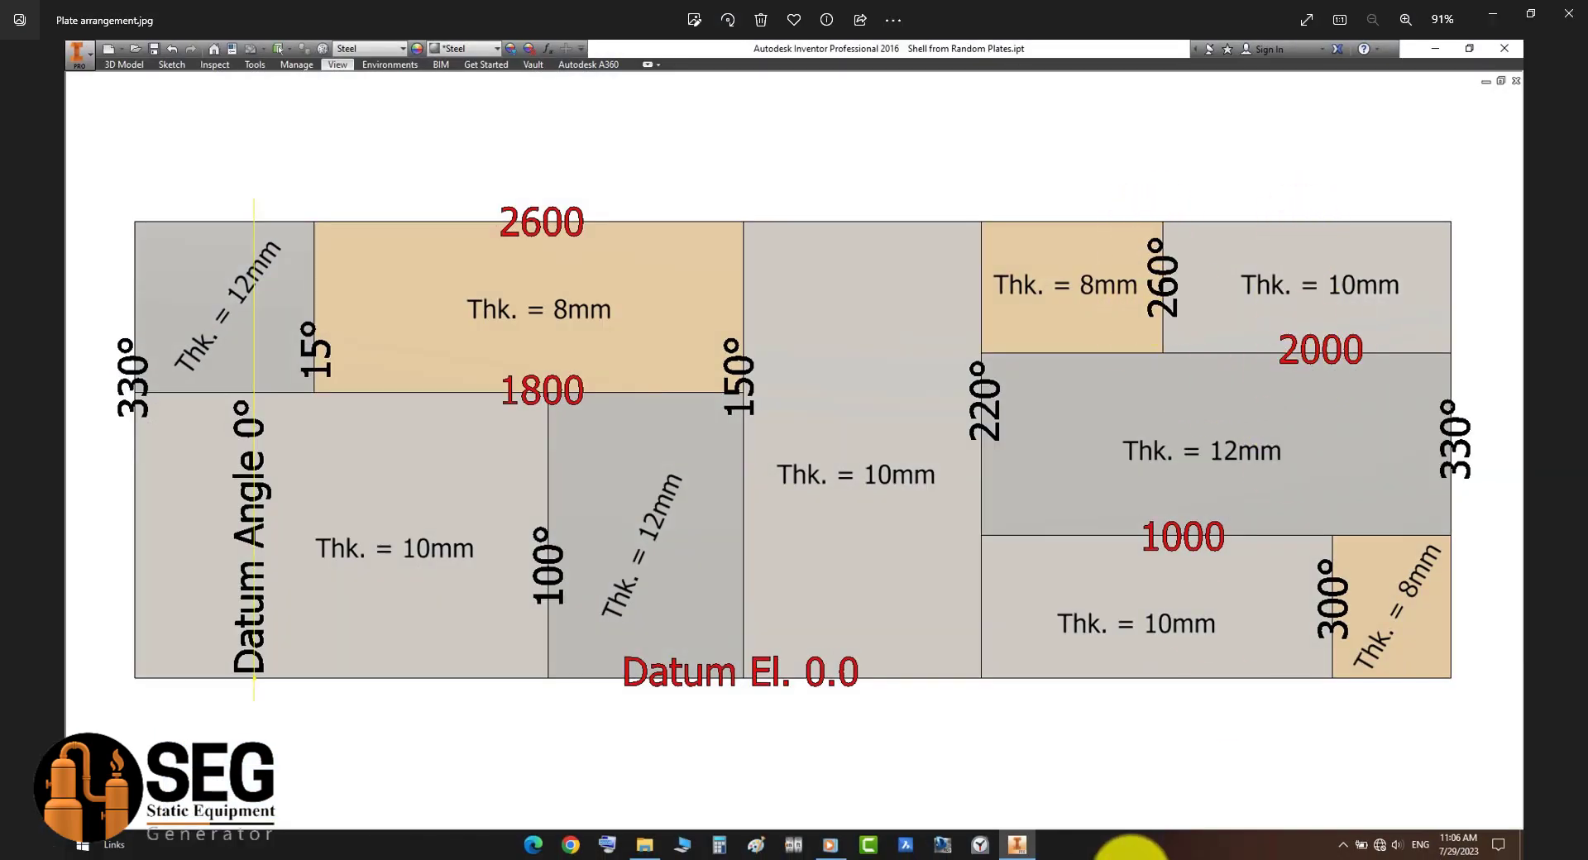
pyautogui.hotkey('alt', 'Tab')
pyautogui.doubleClick(621, 444)
pyautogui.write('600')
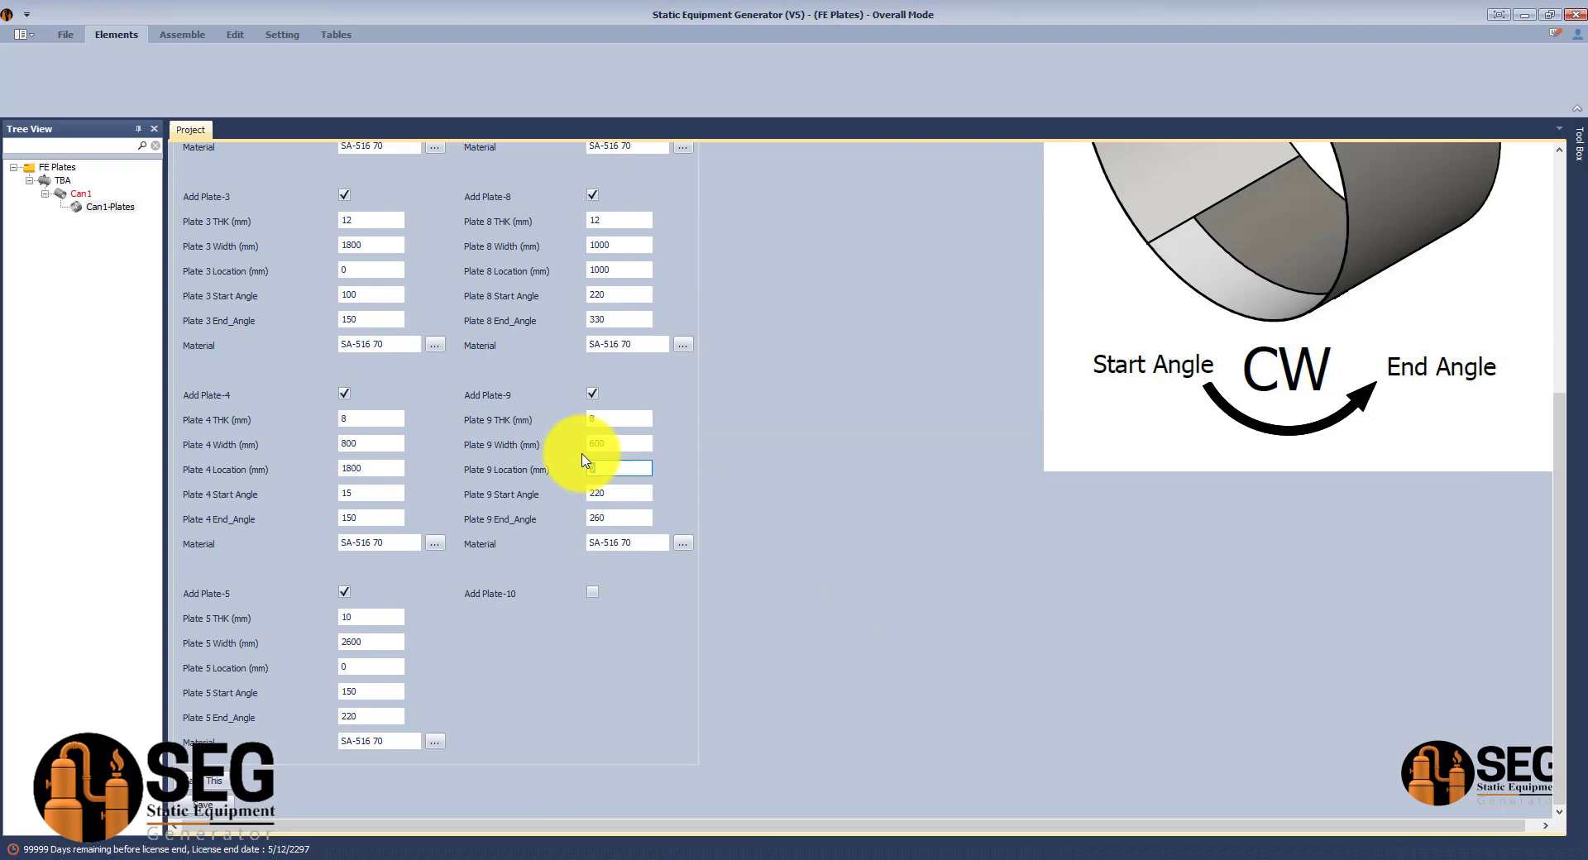
pyautogui.write('2000')
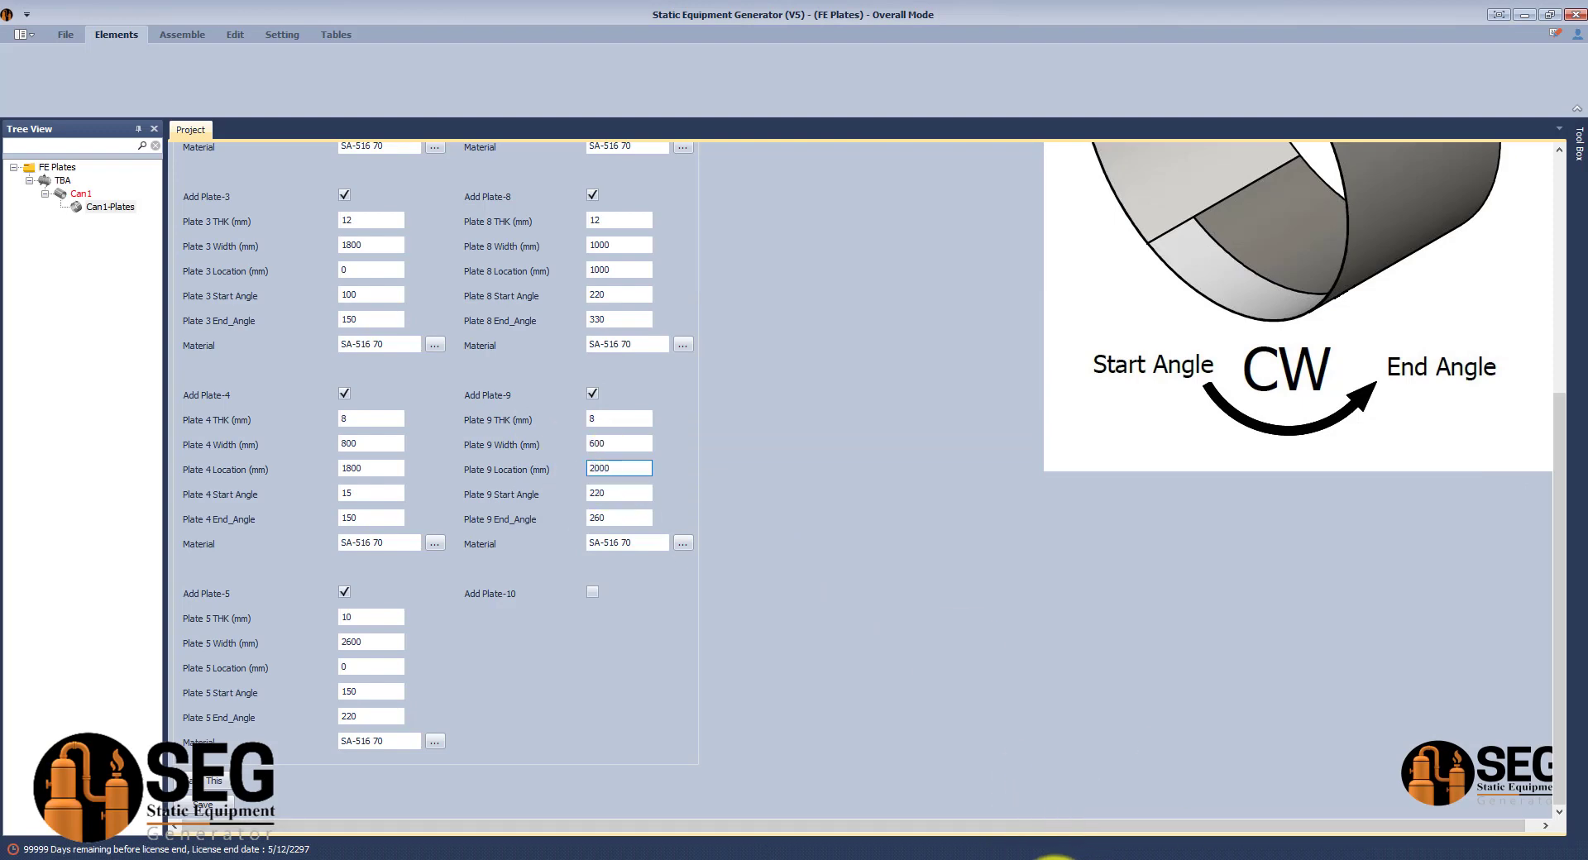
# Add Plate 10 spanning 260° to 330°
pyautogui.click(592, 591)
pyautogui.click(1126, 852)
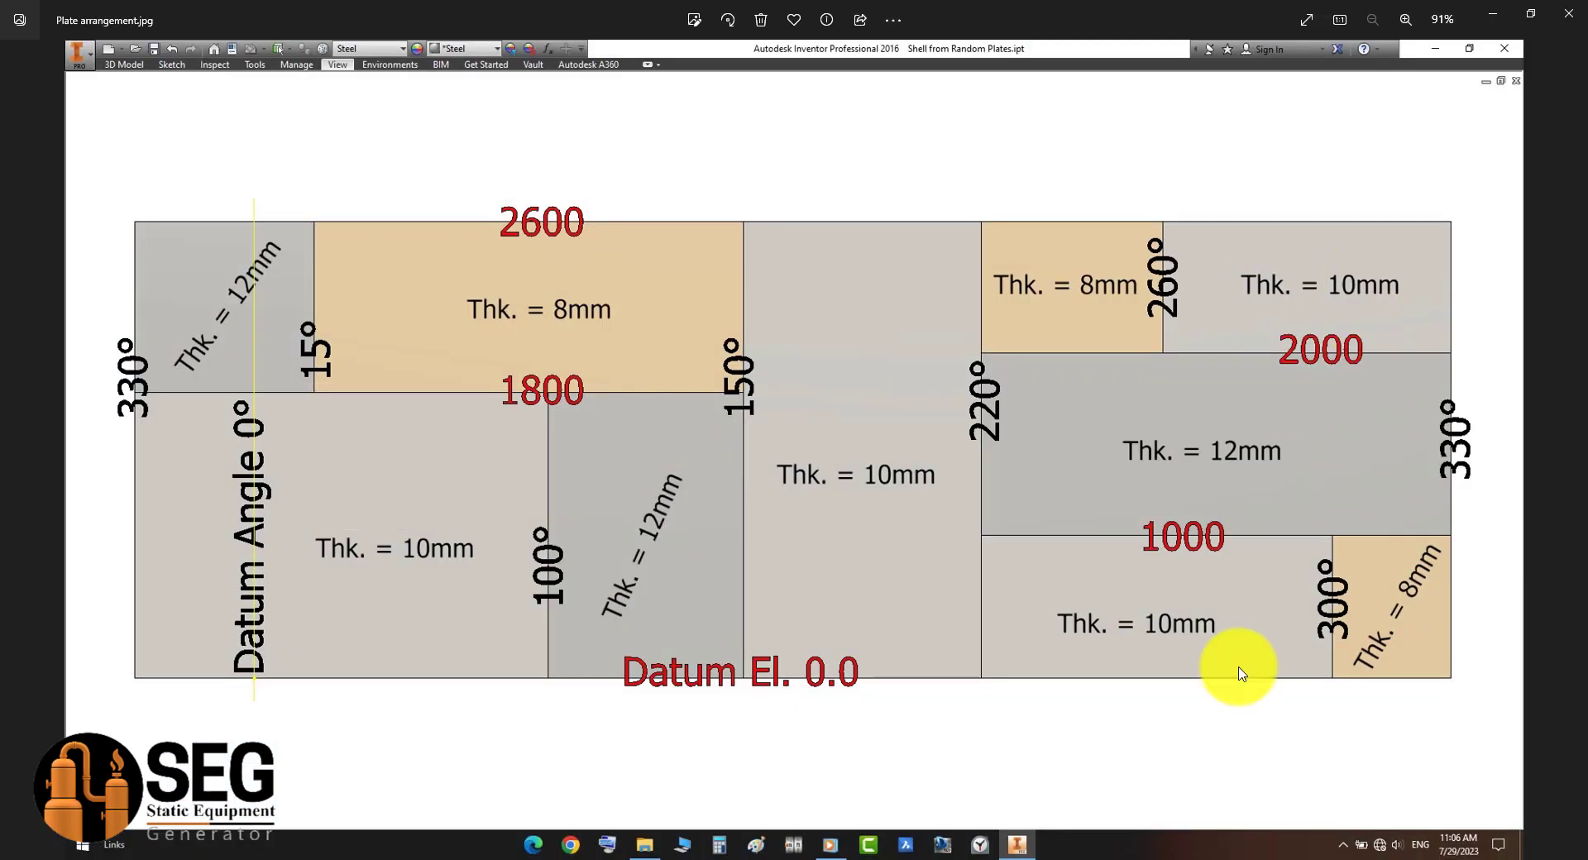
pyautogui.hotkey('alt', 'Tab')
pyautogui.doubleClick(610, 691)
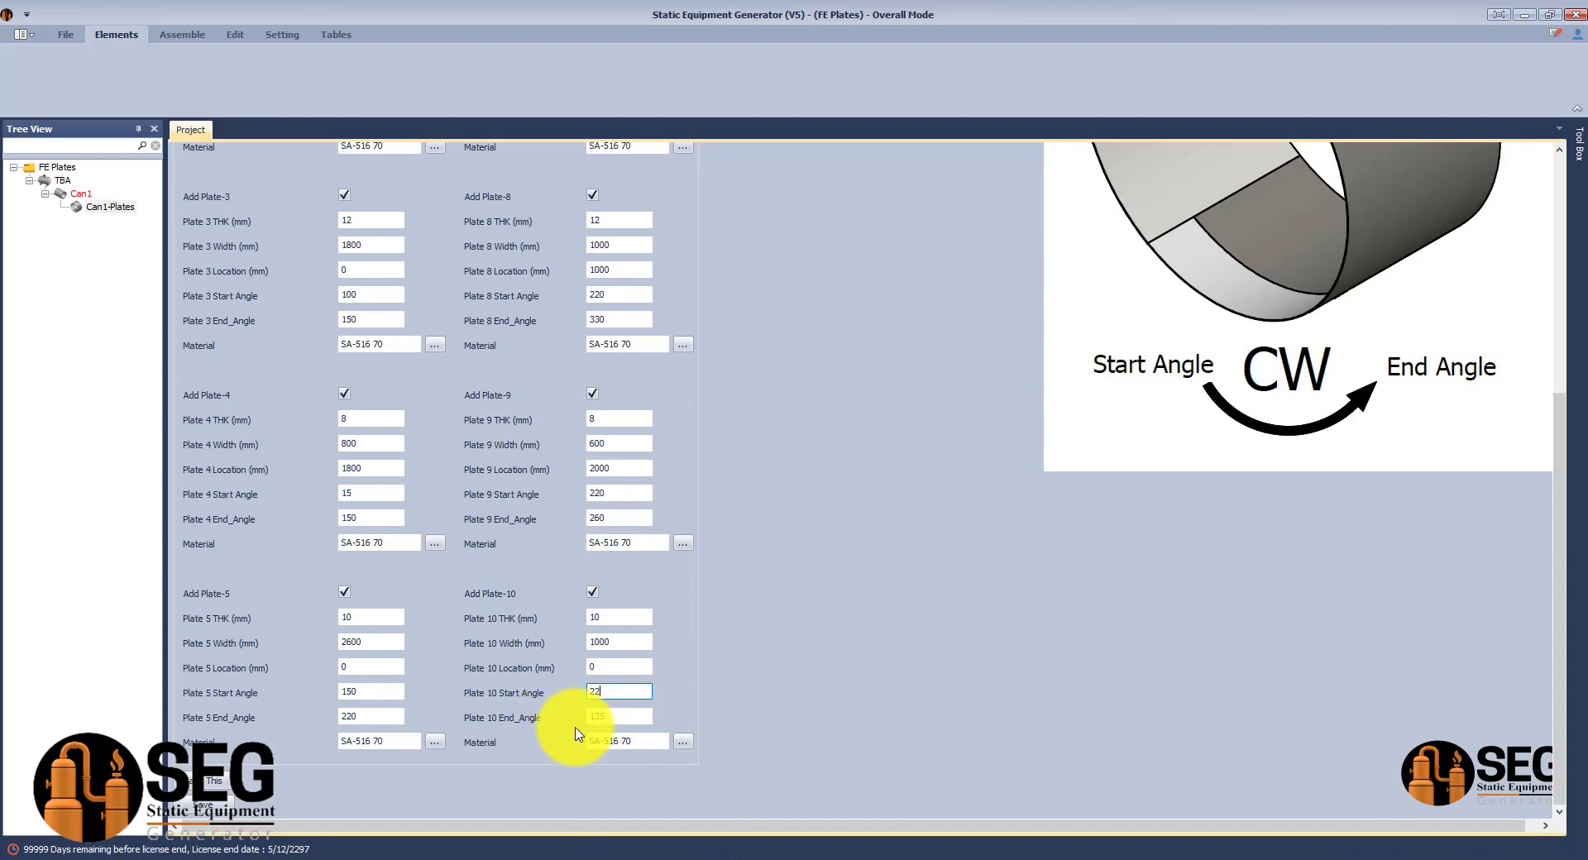
pyautogui.click(1122, 852)
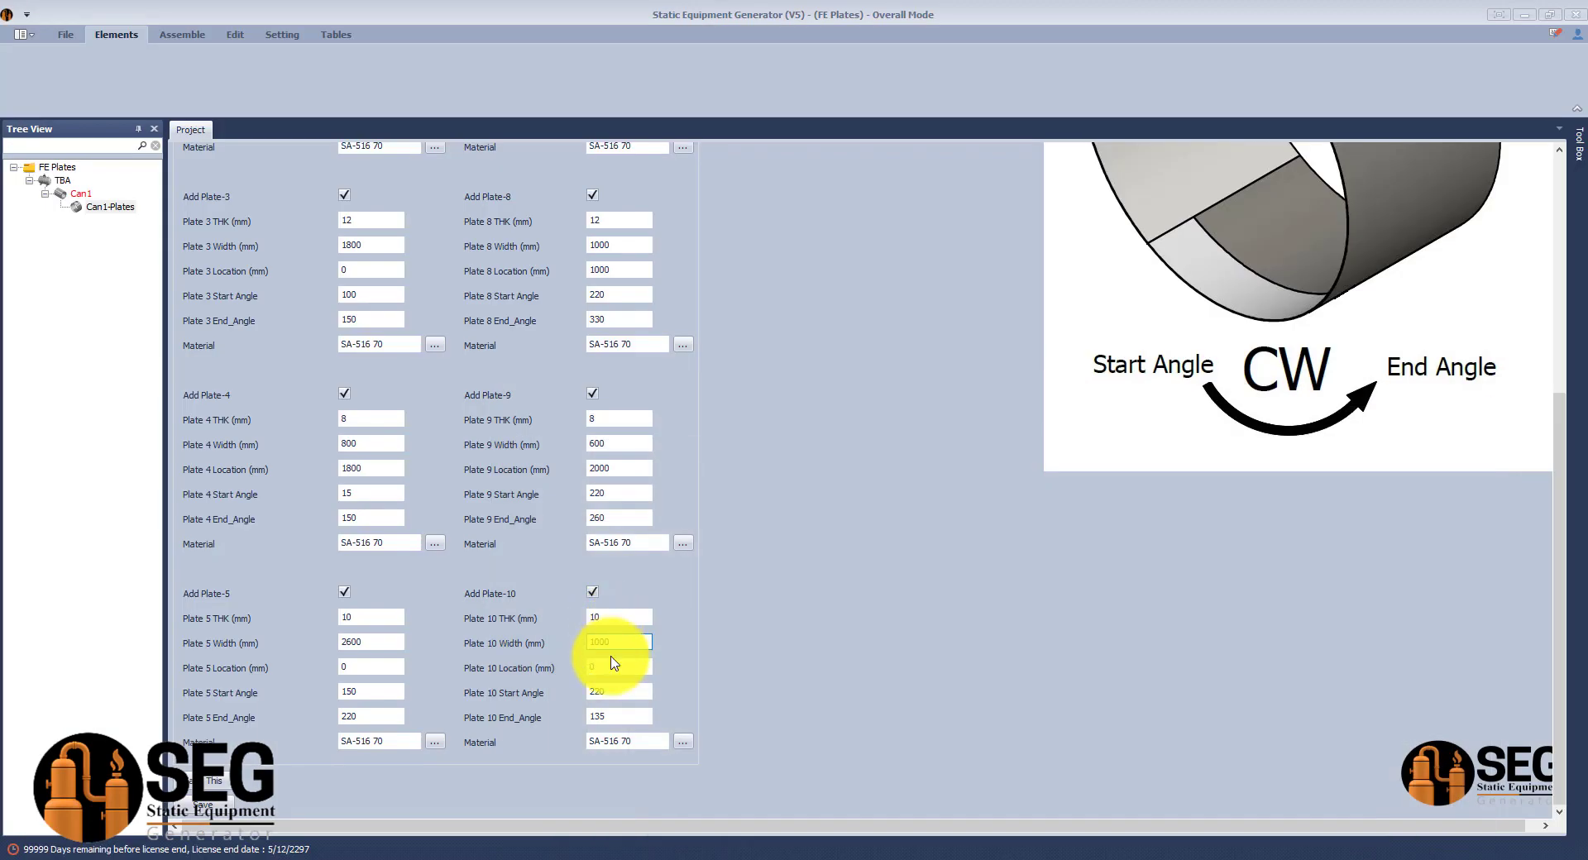
pyautogui.press('Tab')
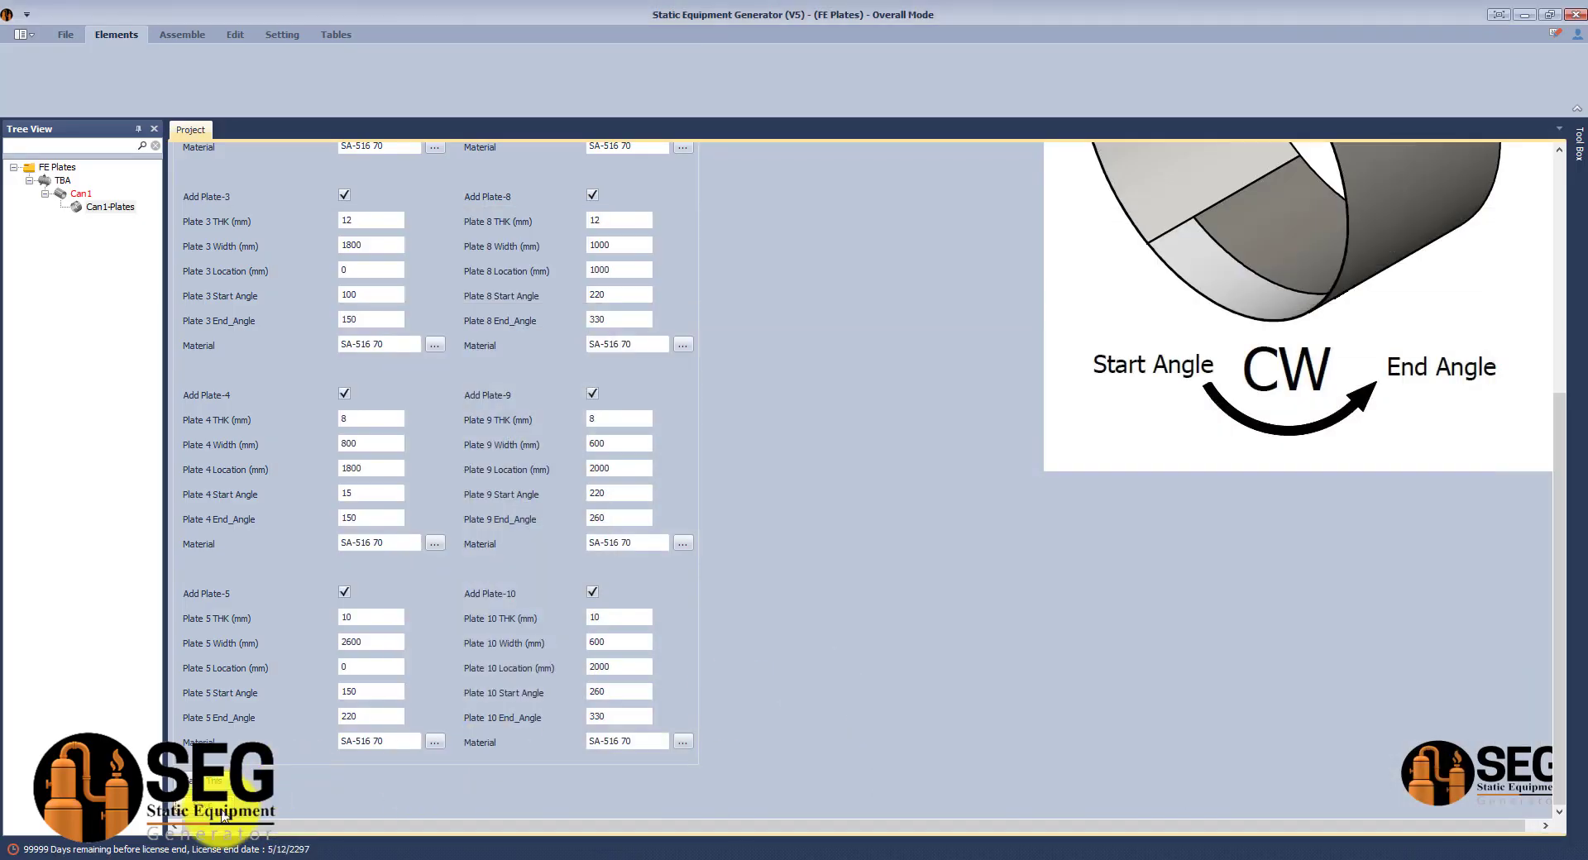
# Save the plate data, generate TBA.iam in Inventor, and inspect it isometrically and with Free Orbit
pyautogui.click(207, 794)
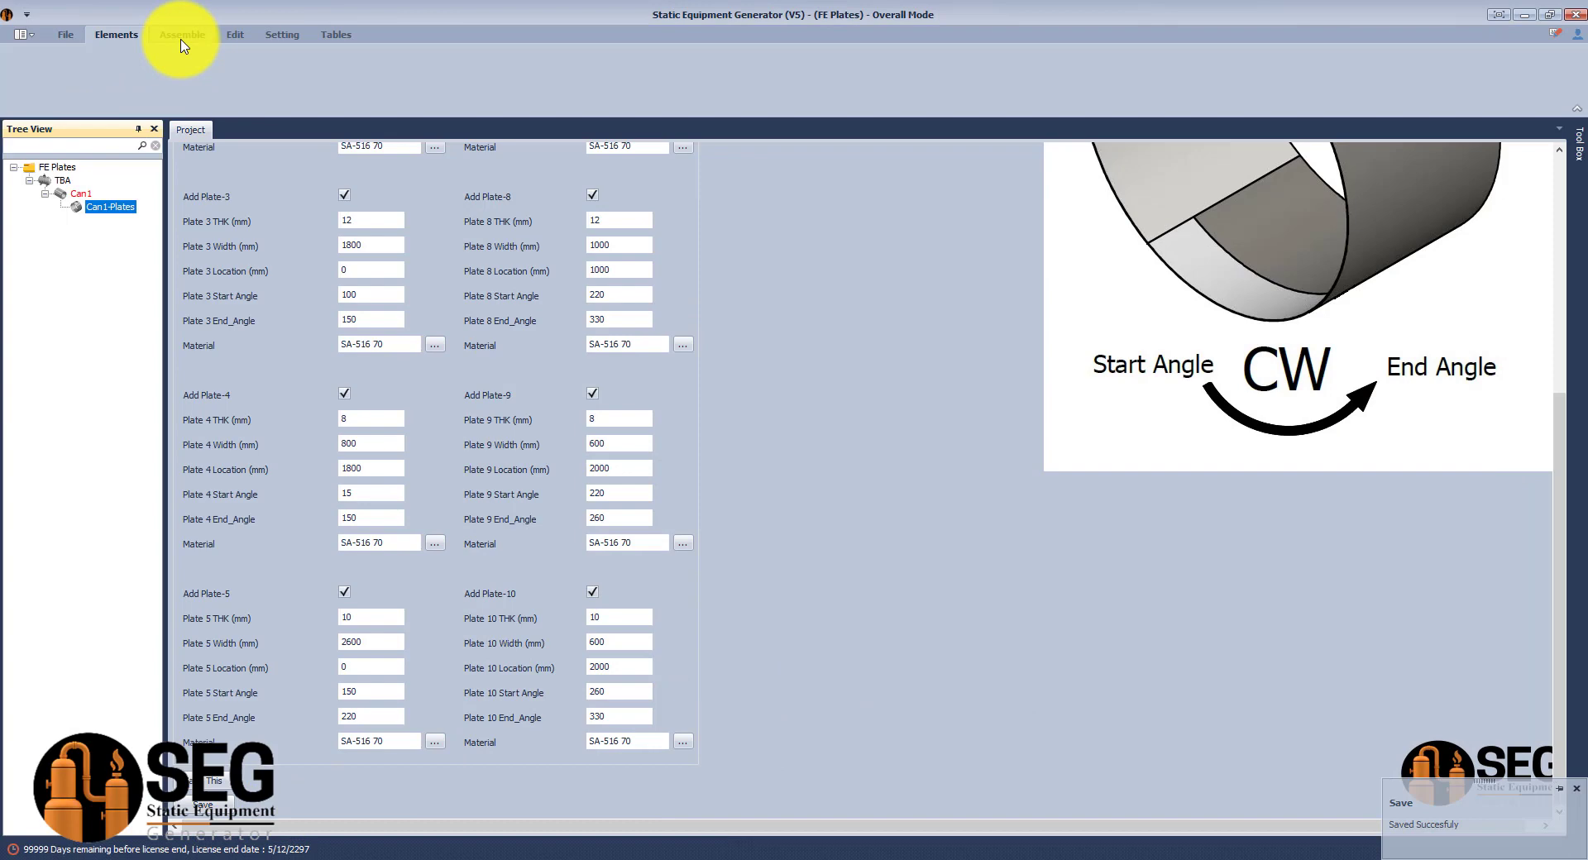
pyautogui.click(37, 71)
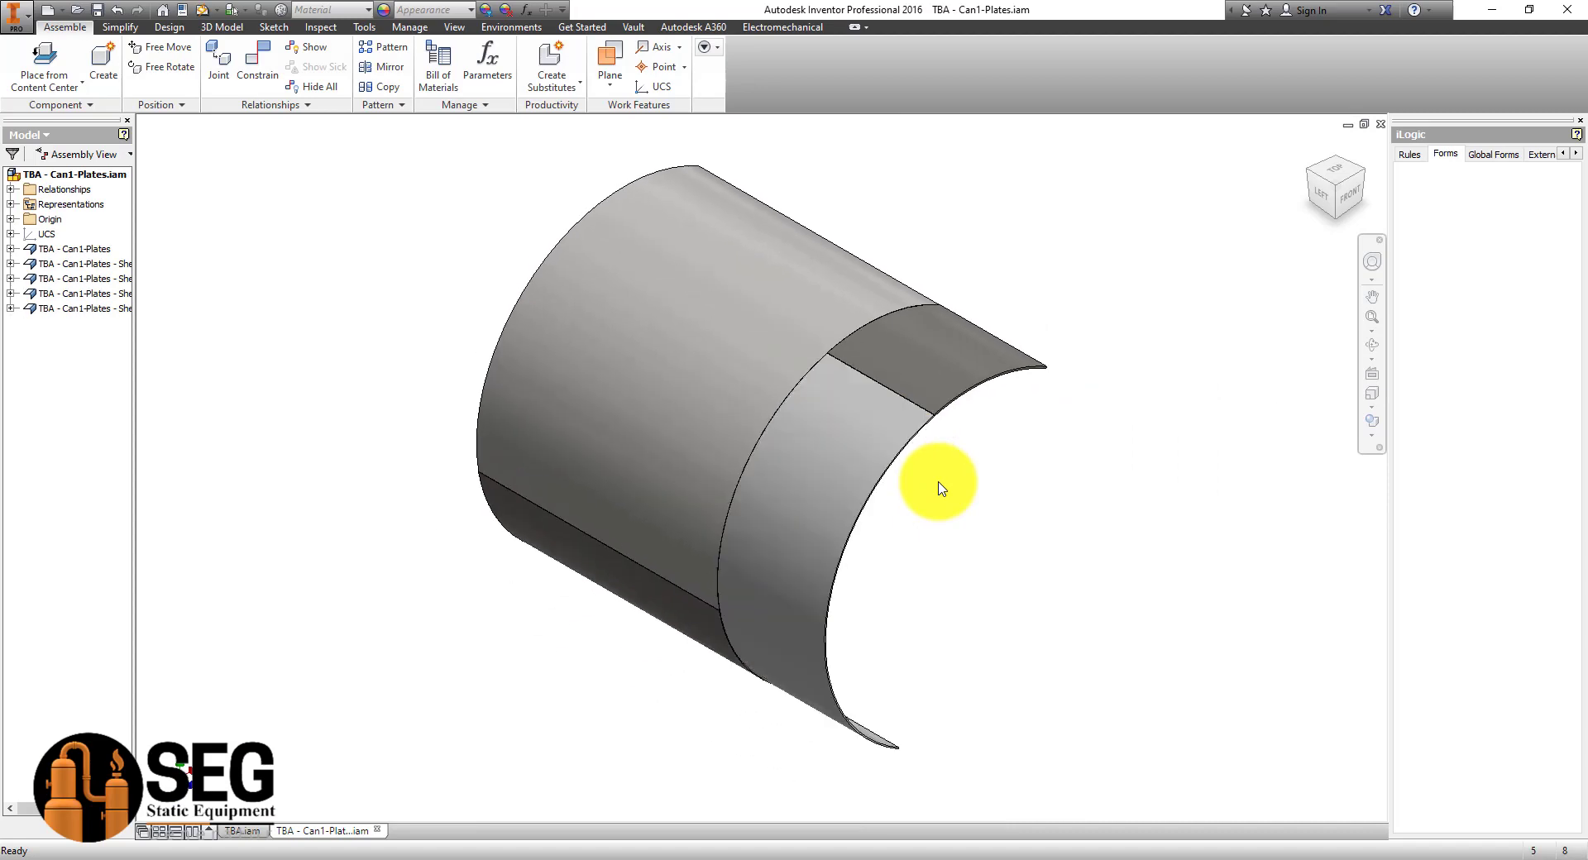
pyautogui.click(1356, 209)
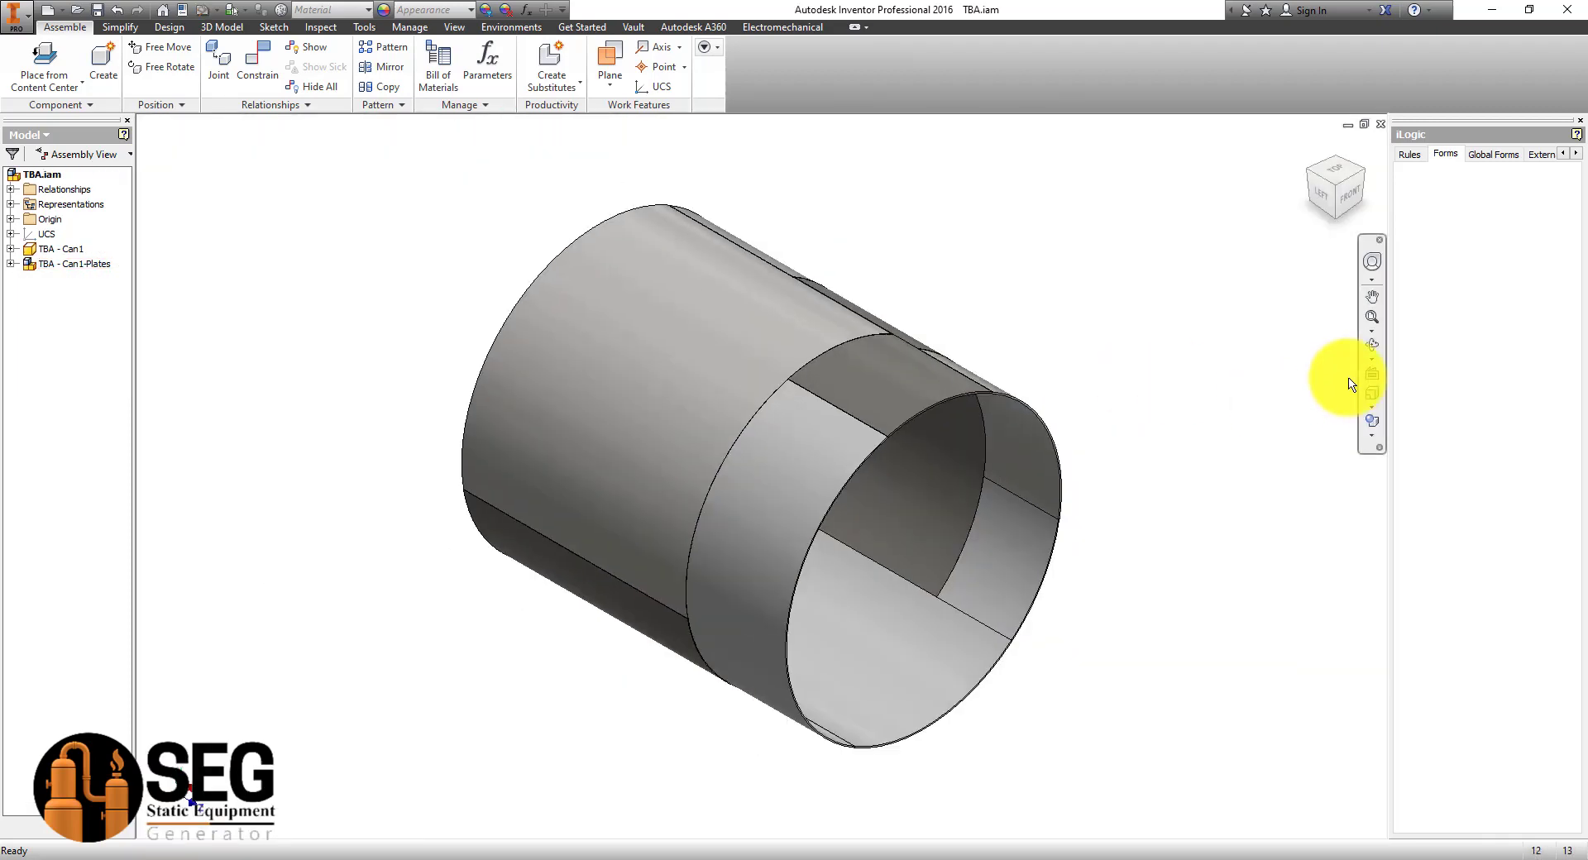
pyautogui.click(1372, 359)
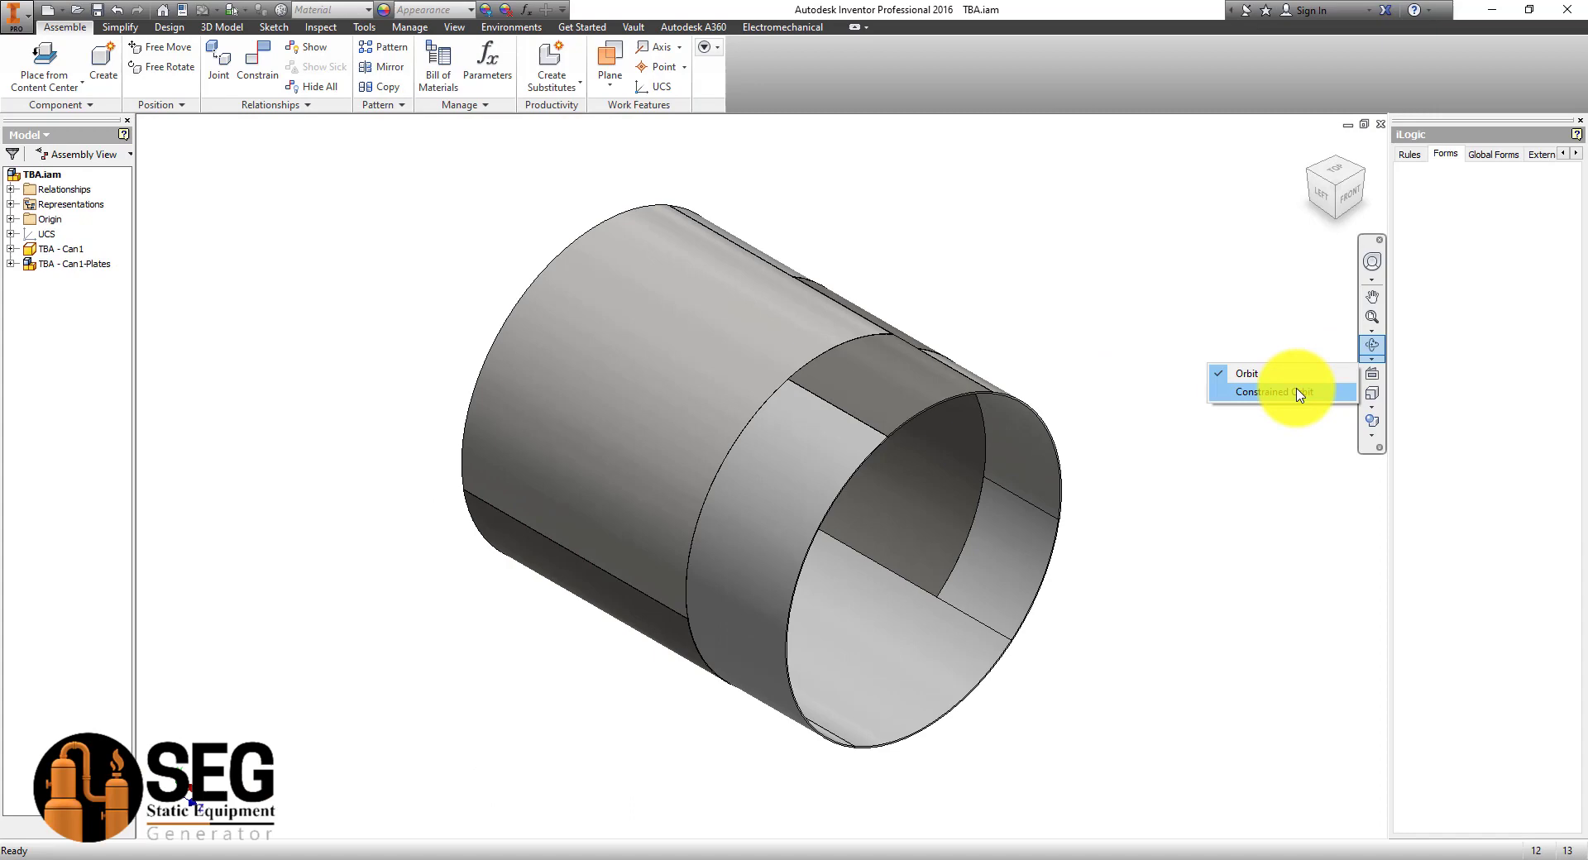
pyautogui.click(1297, 392)
pyautogui.moveTo(1064, 471); pyautogui.dragTo(990, 485)
pyautogui.press('Escape')
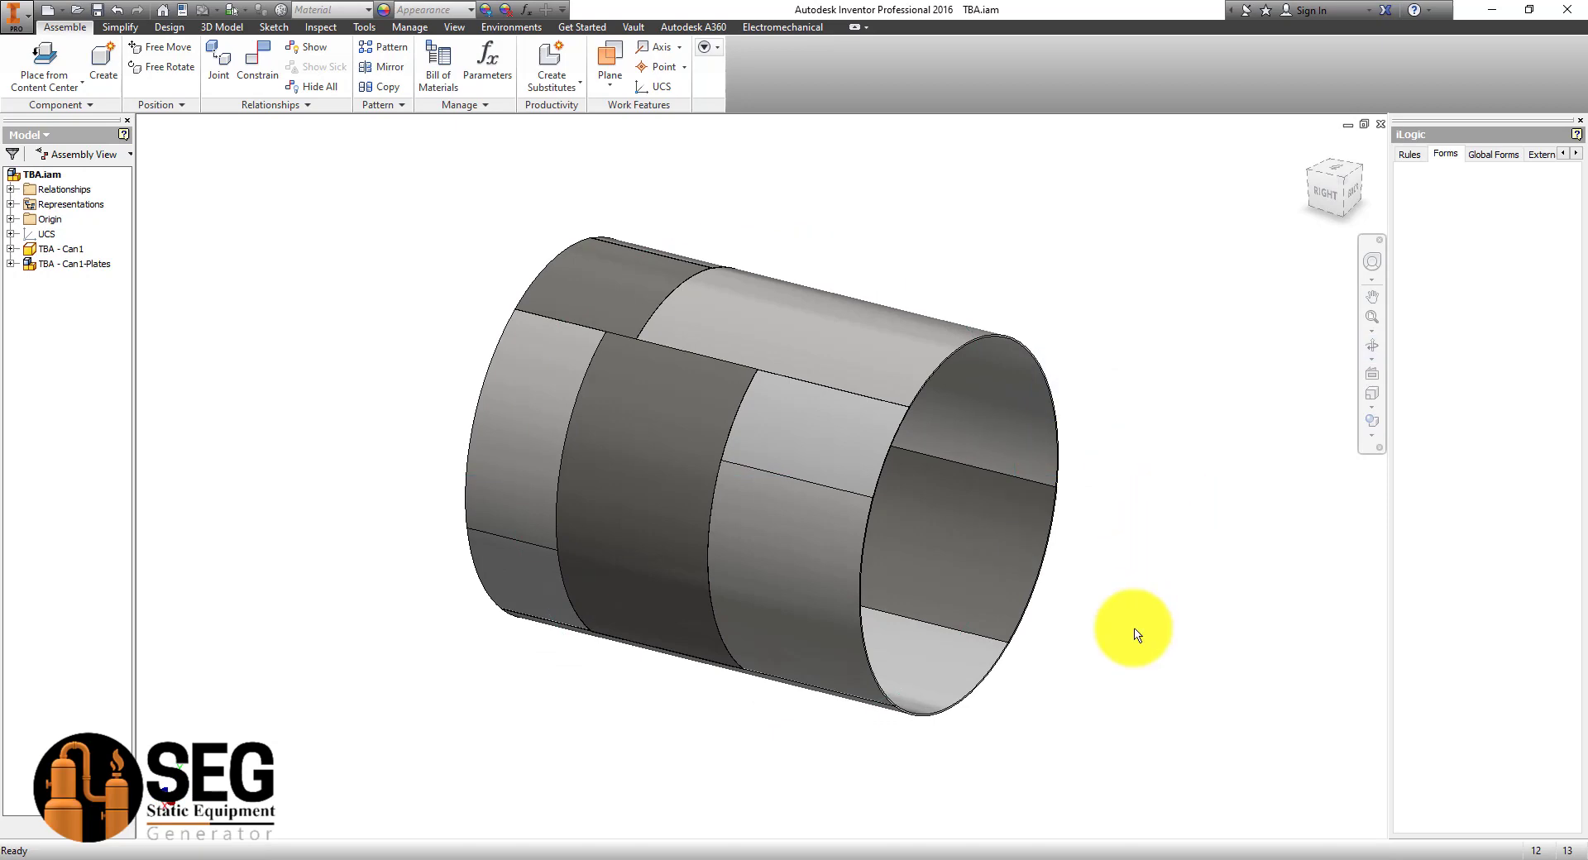
# Open the Bill Of Material and auto-fit the QTY, DESCRIPTION, TECHNICAL CHARACTERISTICS, MATERIAL and WEIGHT columns
pyautogui.click(1064, 855)
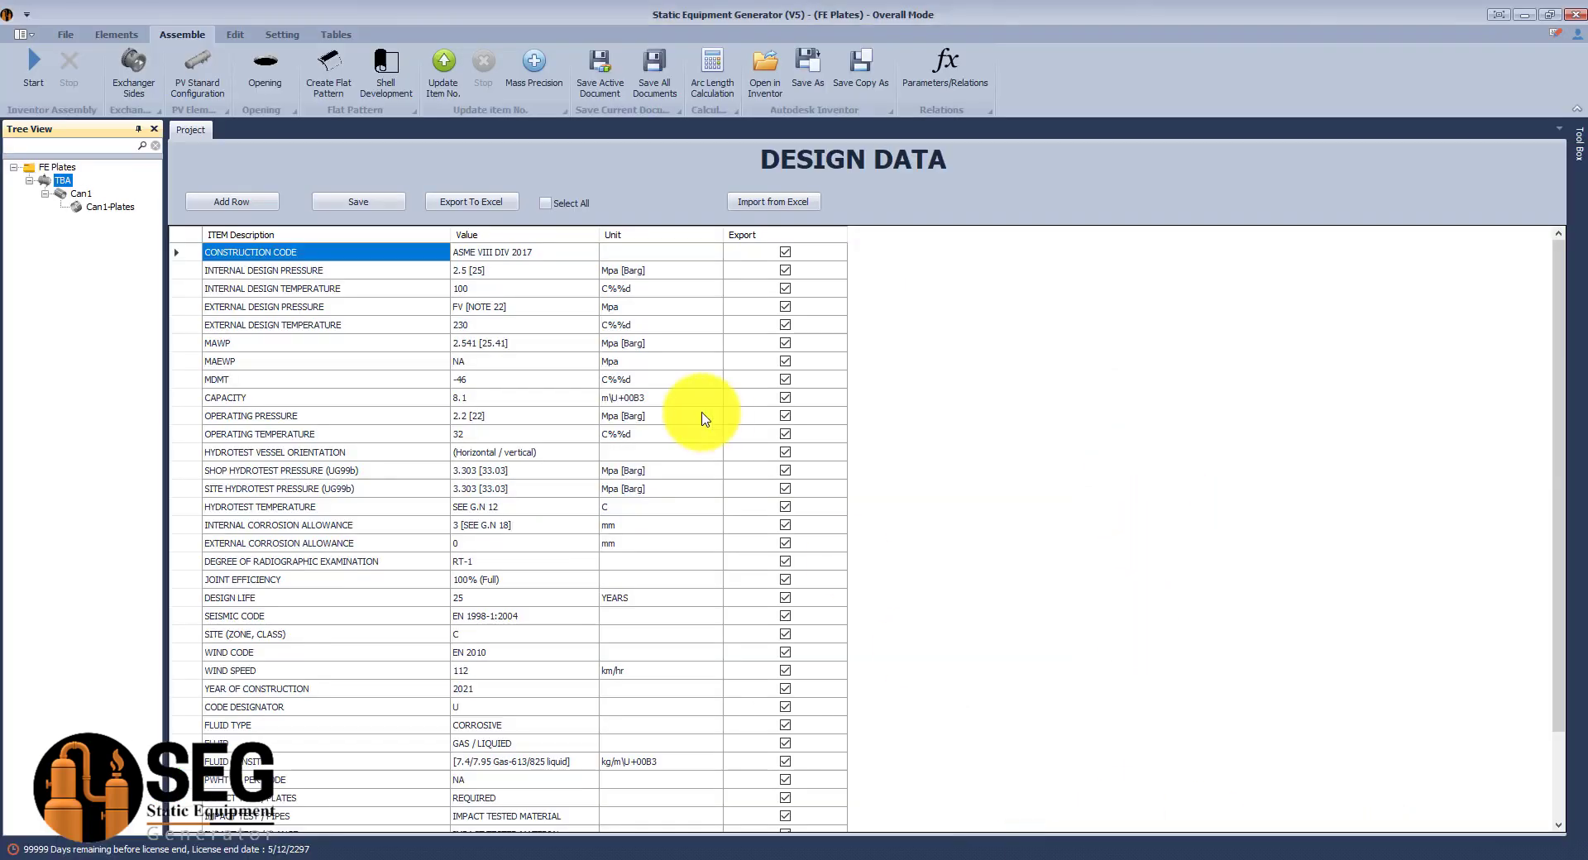
pyautogui.click(190, 37)
pyautogui.click(336, 34)
pyautogui.click(23, 91)
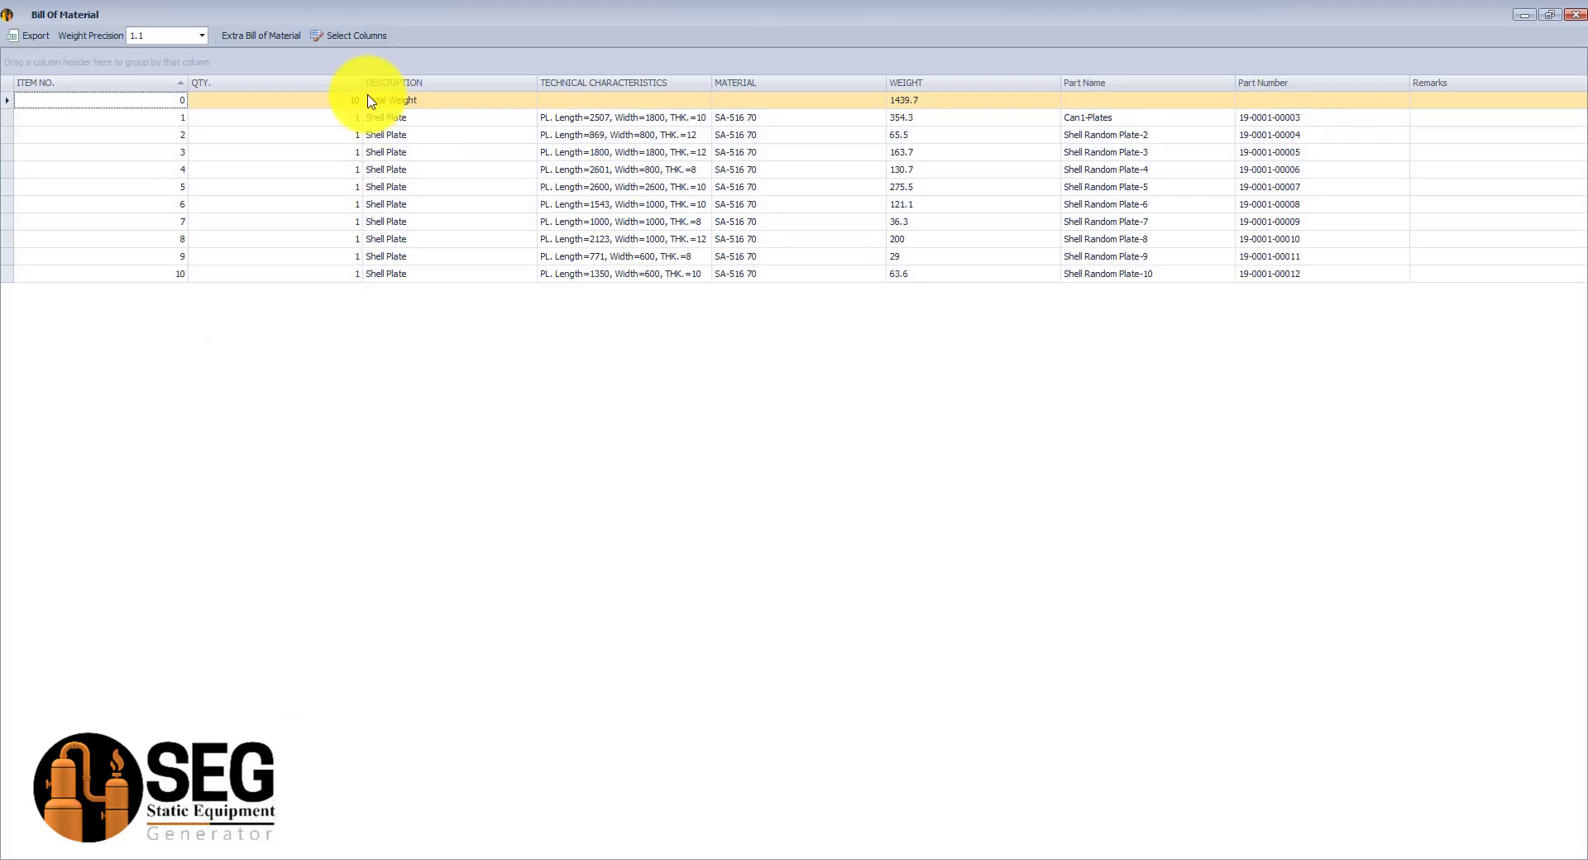
pyautogui.doubleClick(362, 88)
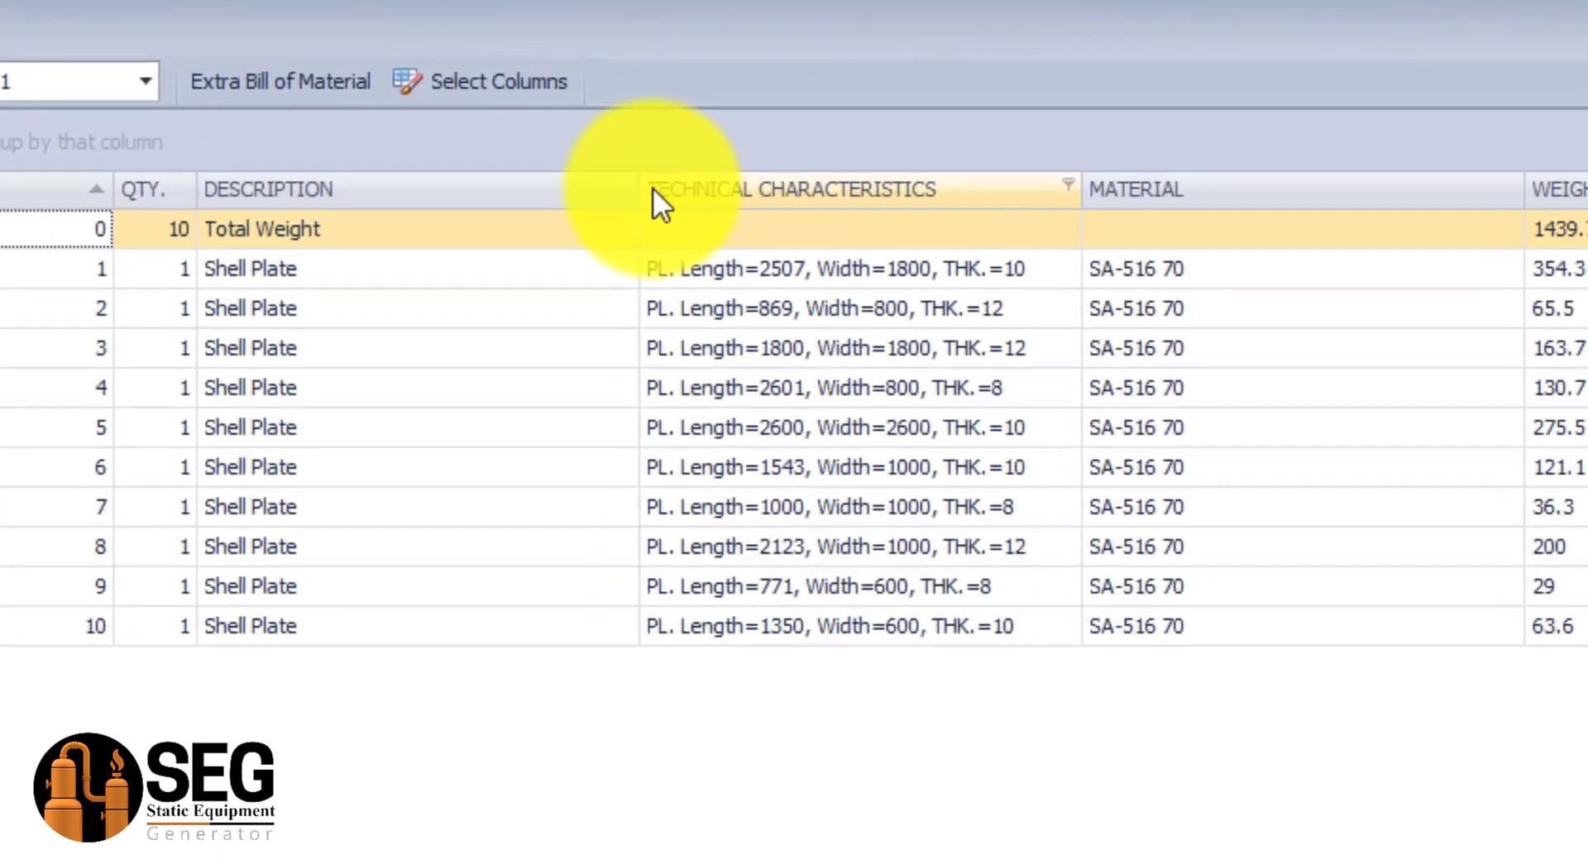
pyautogui.doubleClick(640, 187)
pyautogui.doubleClick(853, 191)
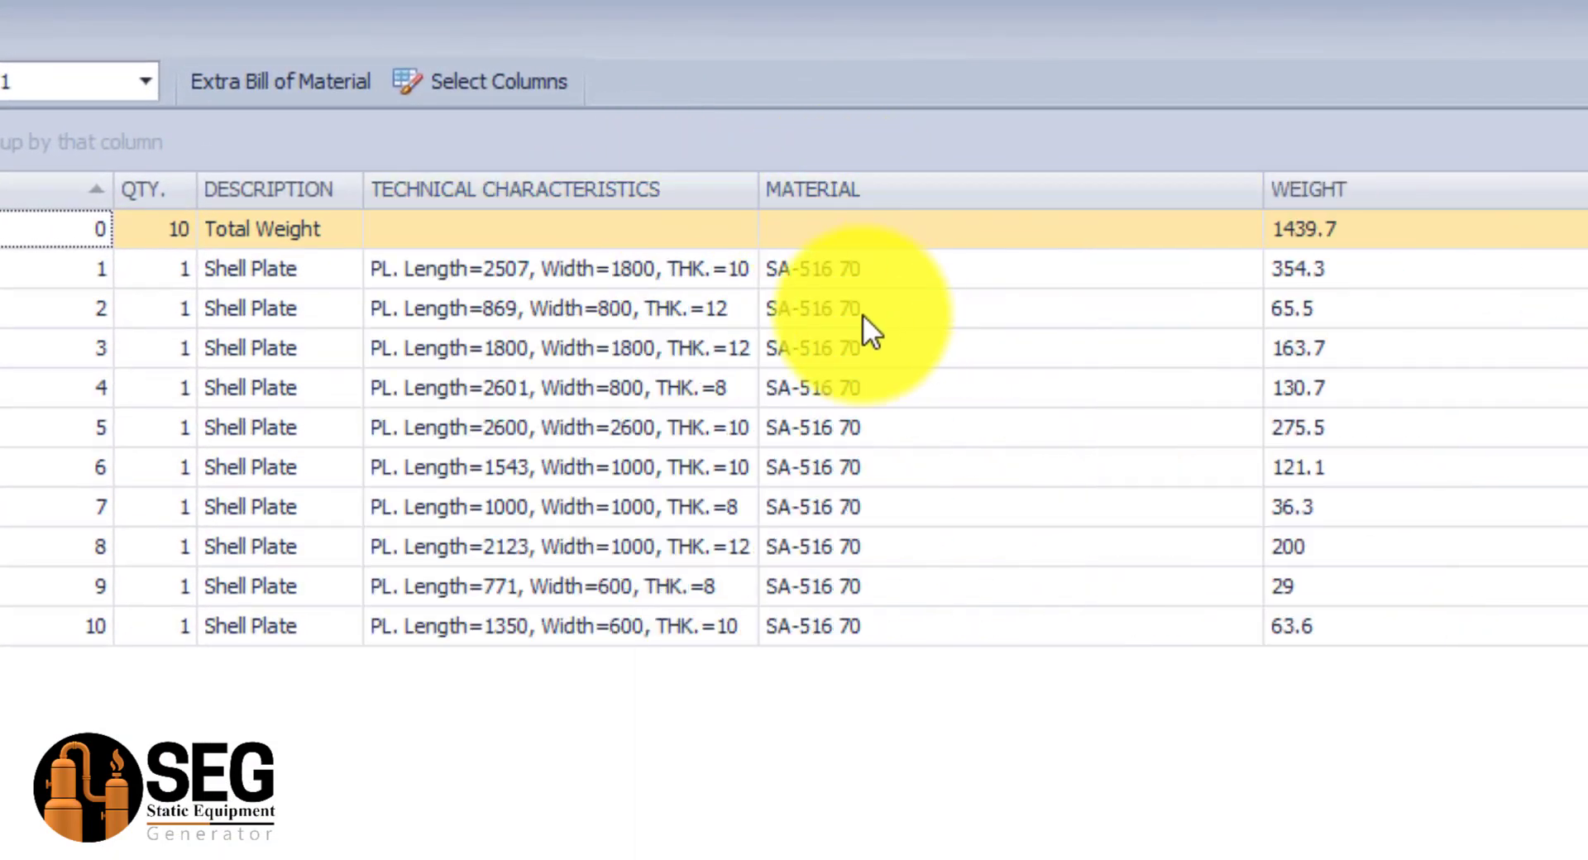
pyautogui.doubleClick(1265, 195)
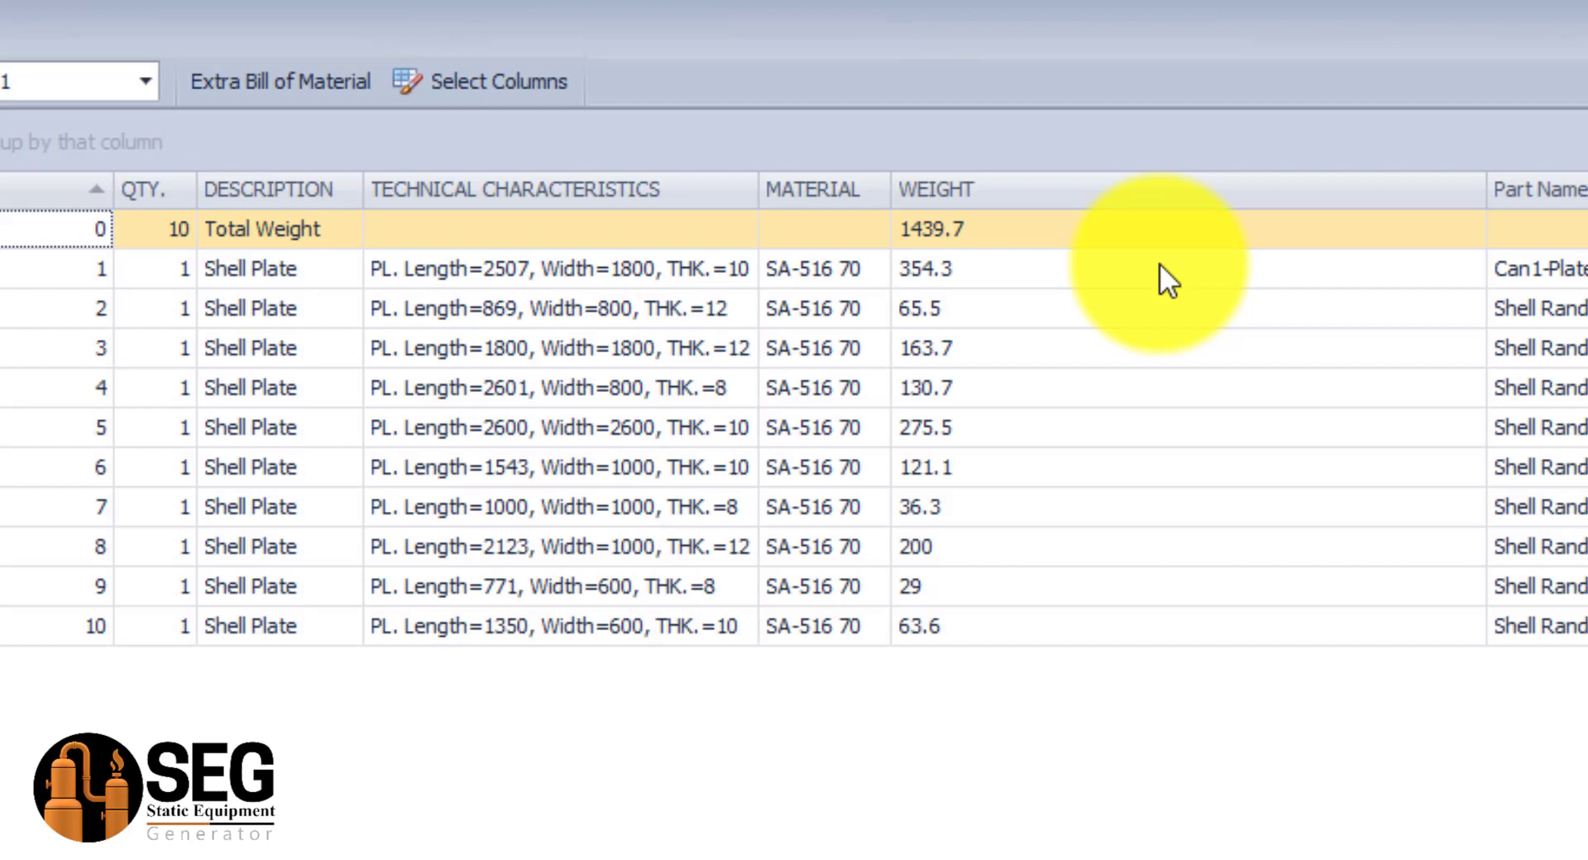
pyautogui.doubleClick(1490, 191)
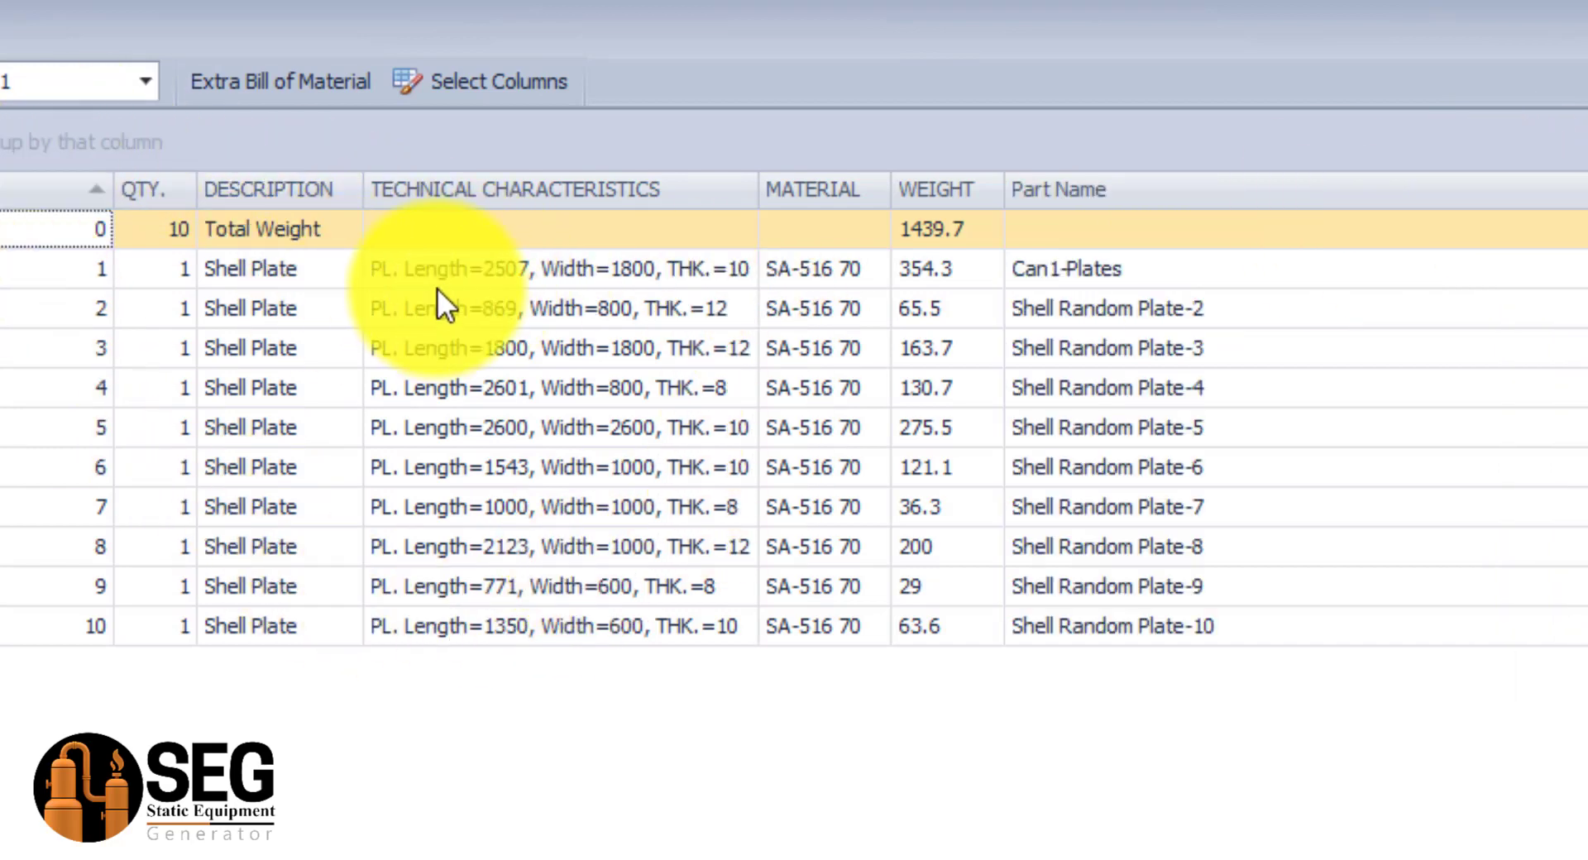
# Review the actual length entries for plates 1 to 4
pyautogui.click(541, 273)
pyautogui.click(591, 308)
pyautogui.click(538, 349)
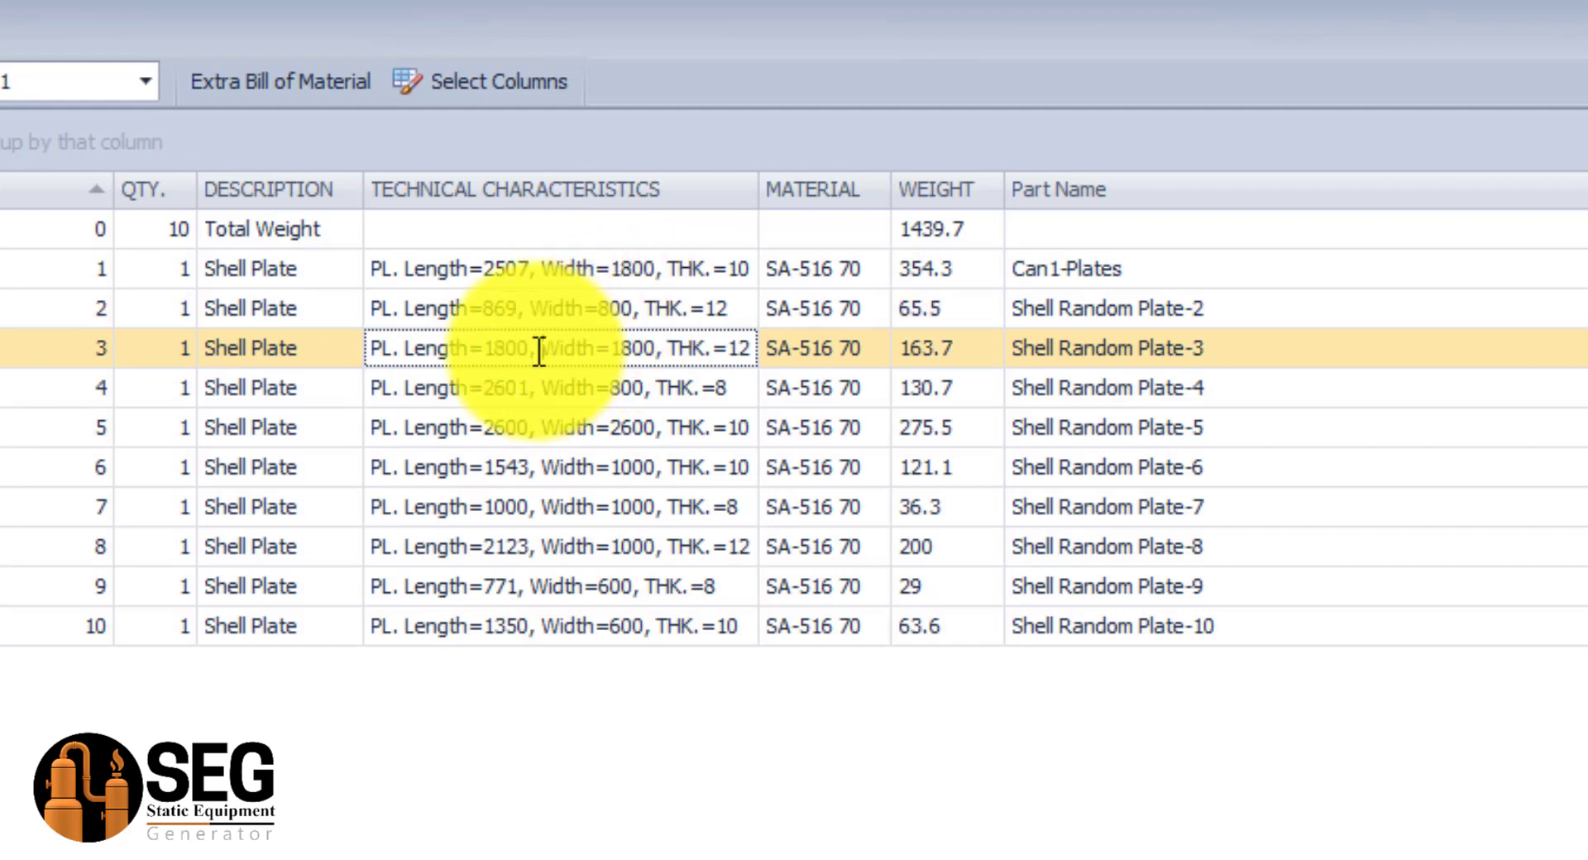
pyautogui.click(529, 391)
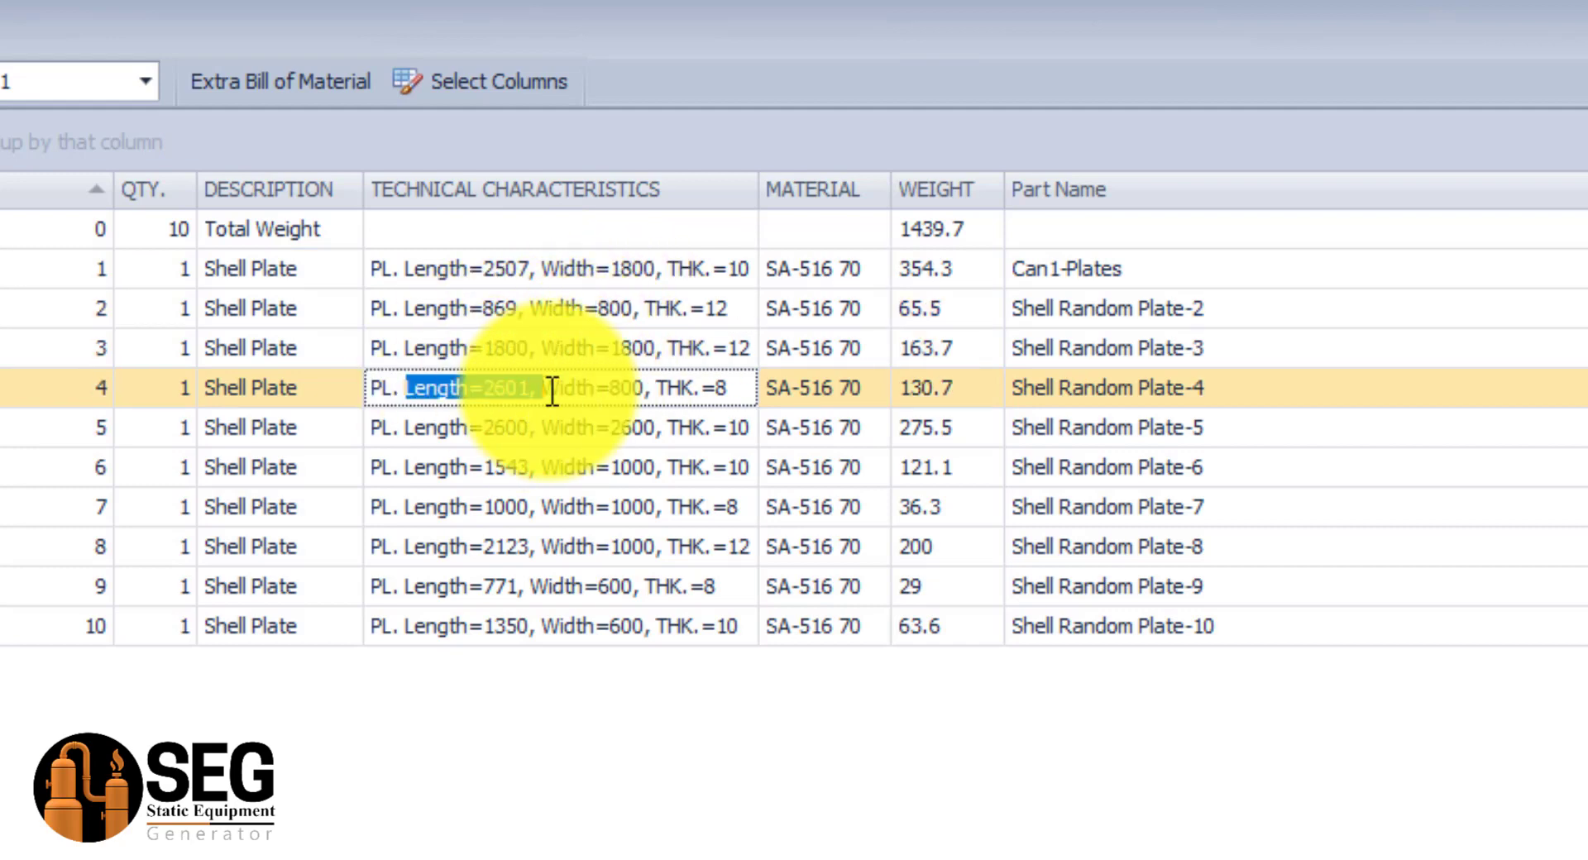